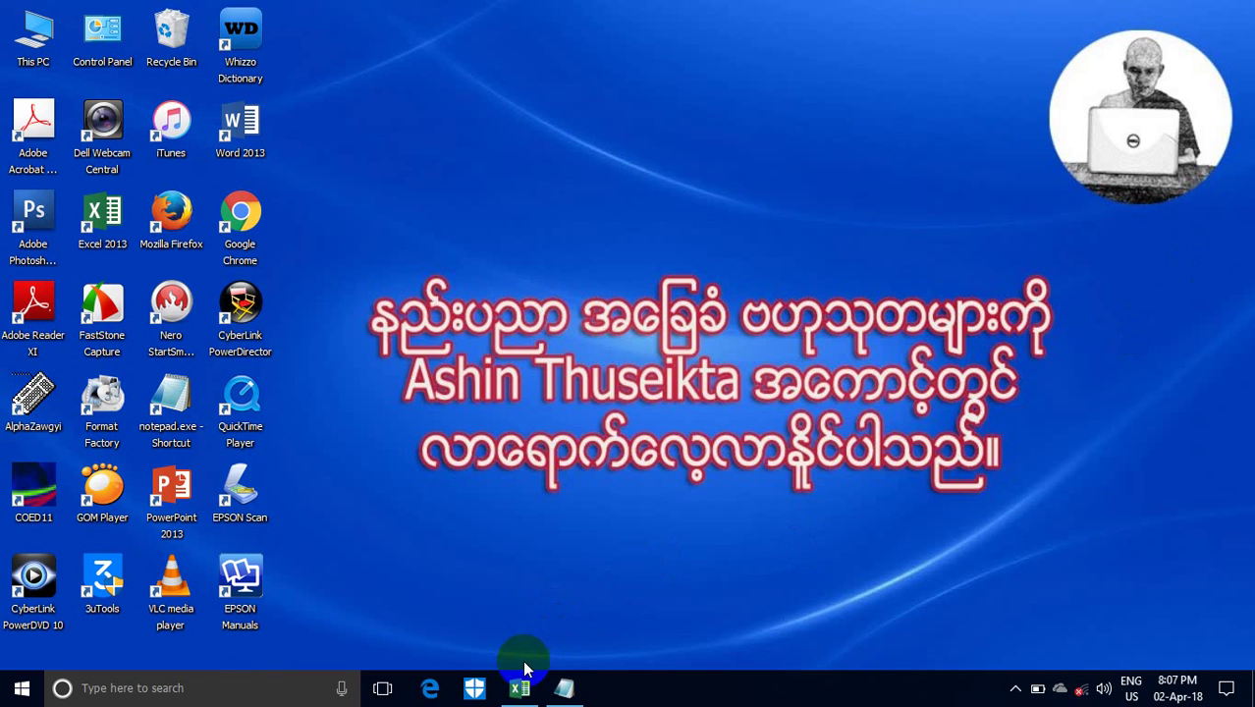
Bring up the SamThat.xlsx workbook in Excel and open the blank Notepad window over it.
click(519, 687)
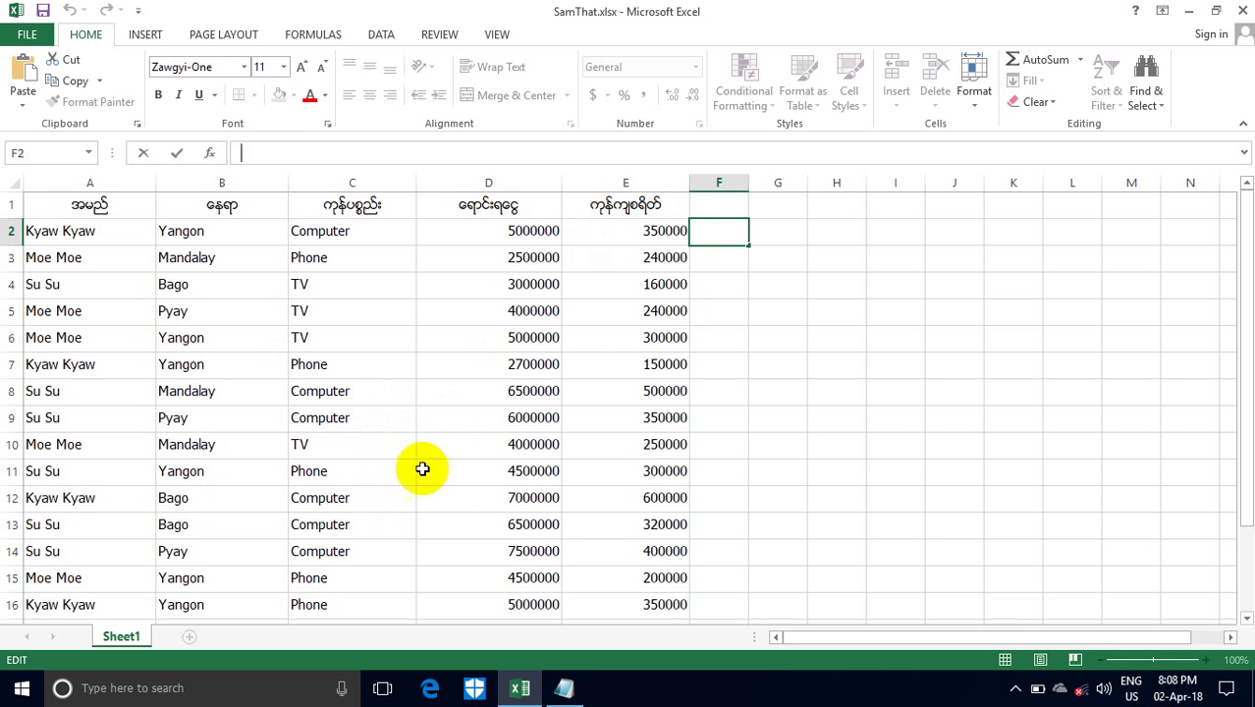
mouse_move(562, 694)
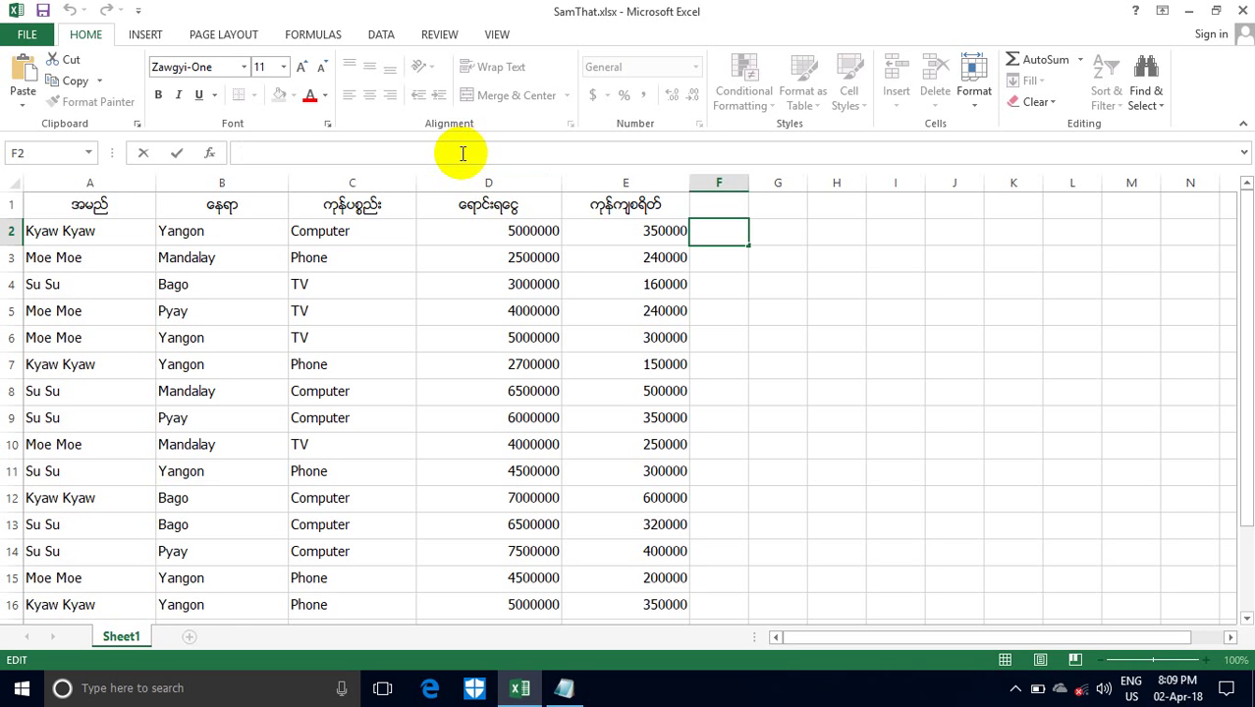
click(562, 687)
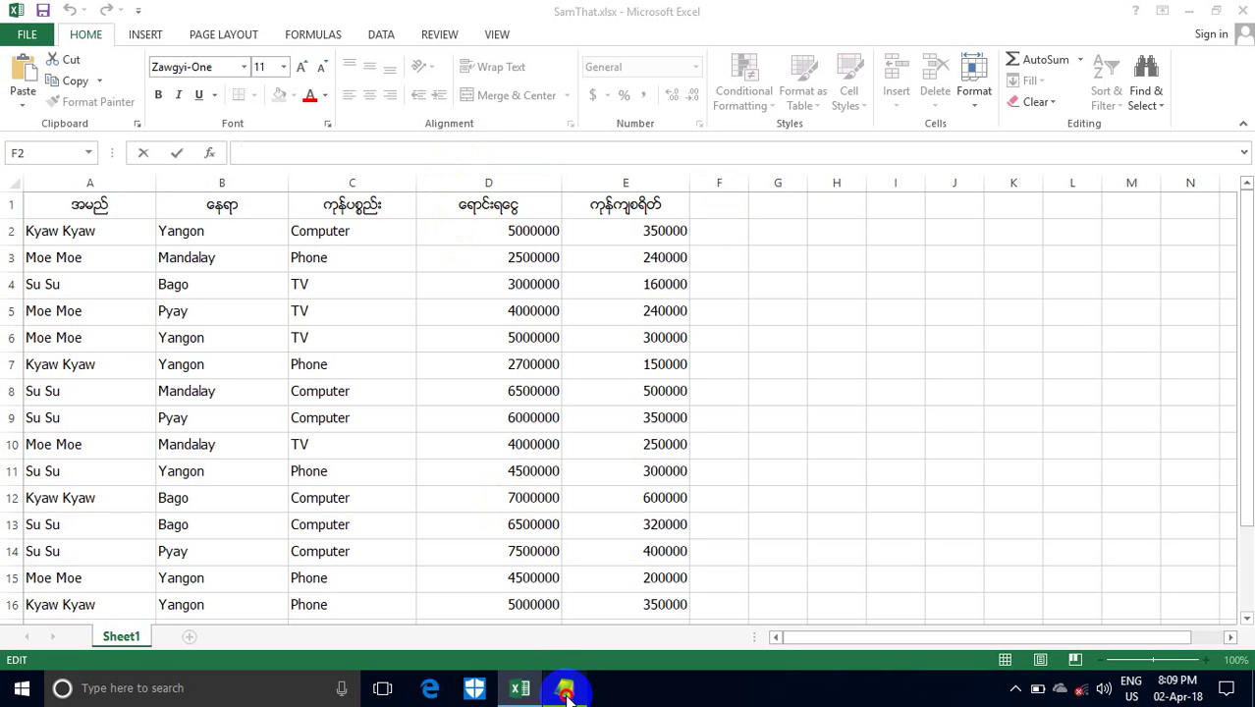
drag(519, 373, 558, 373)
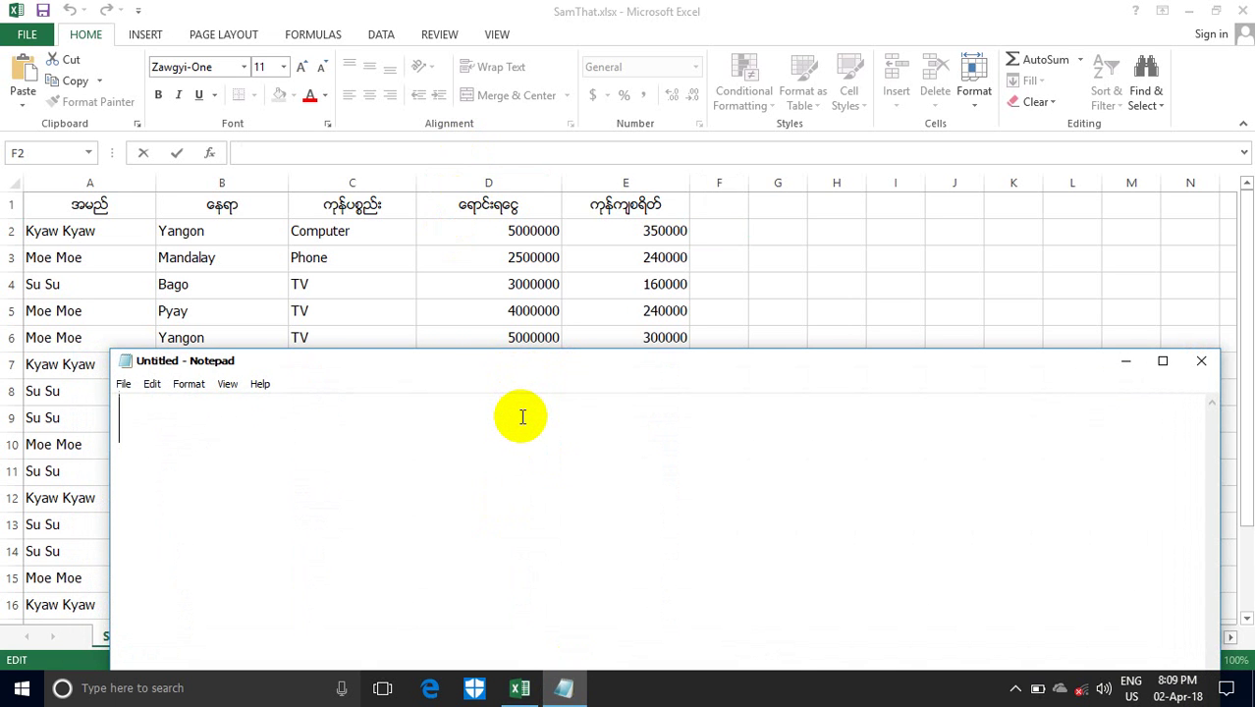
Begin an IF formula in Notepad that tests whether D2 is at least five million: =If(d2>=5000000,.
text(=)
text(If()
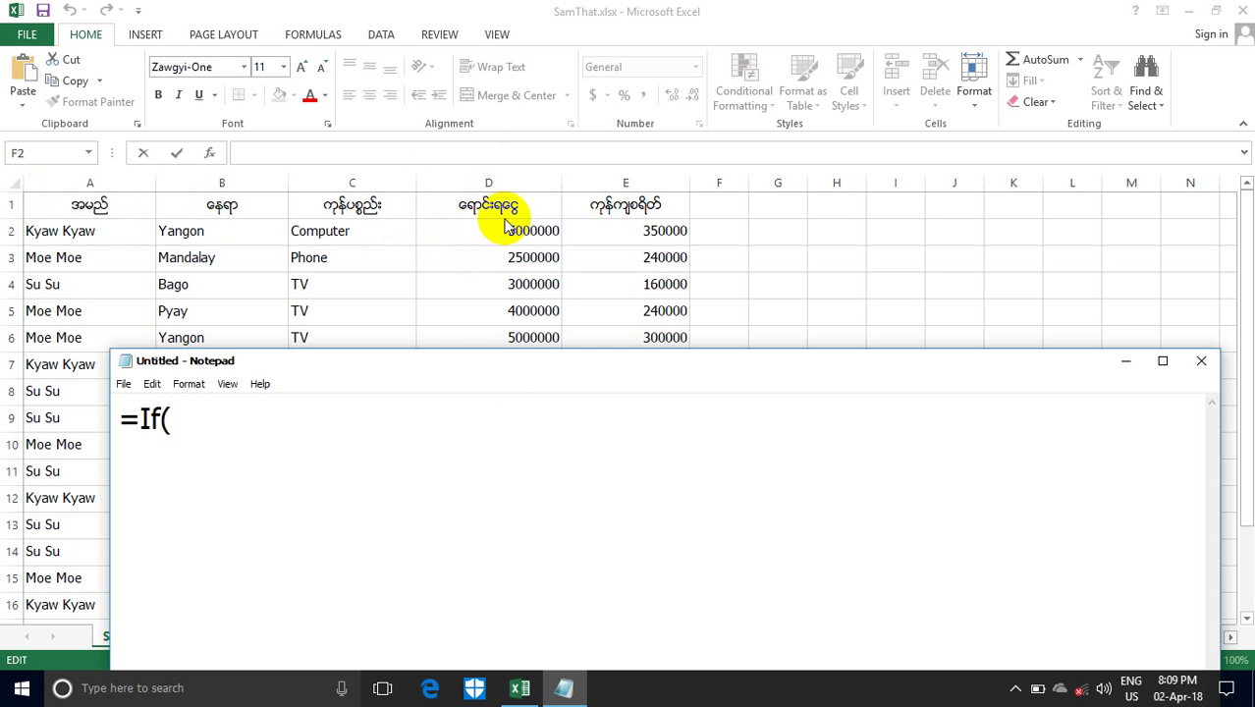
text(d2)
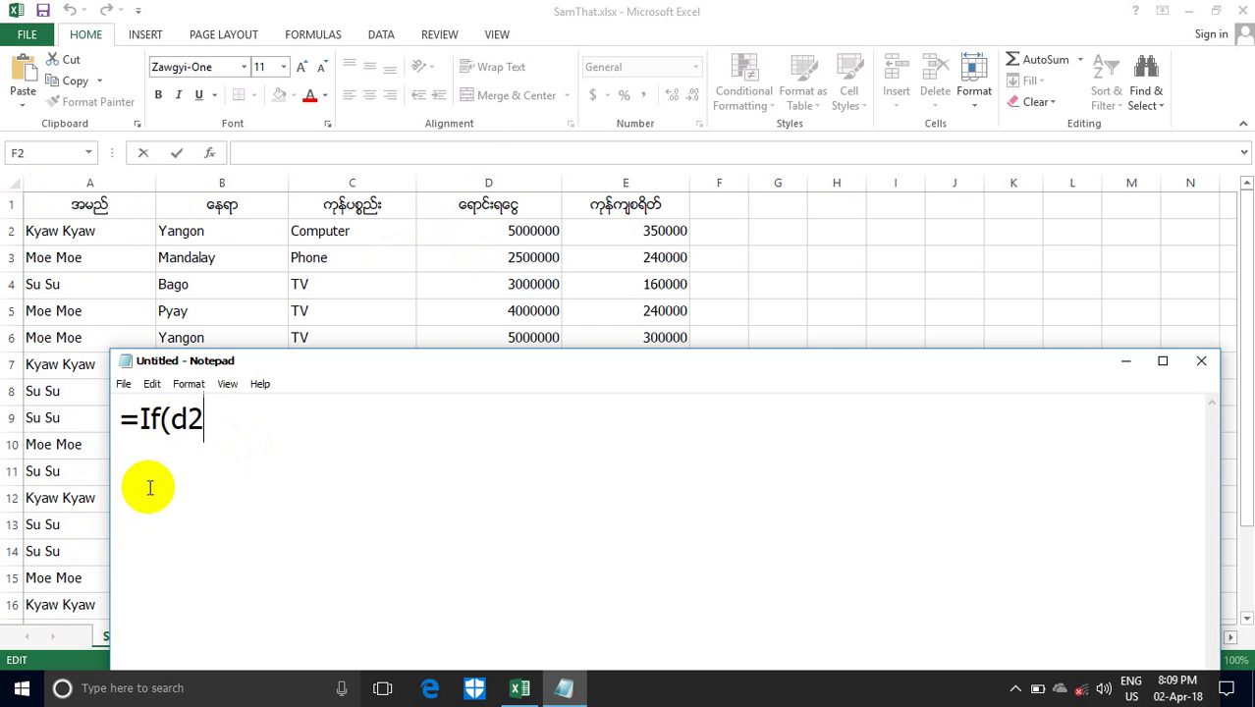
text(>)
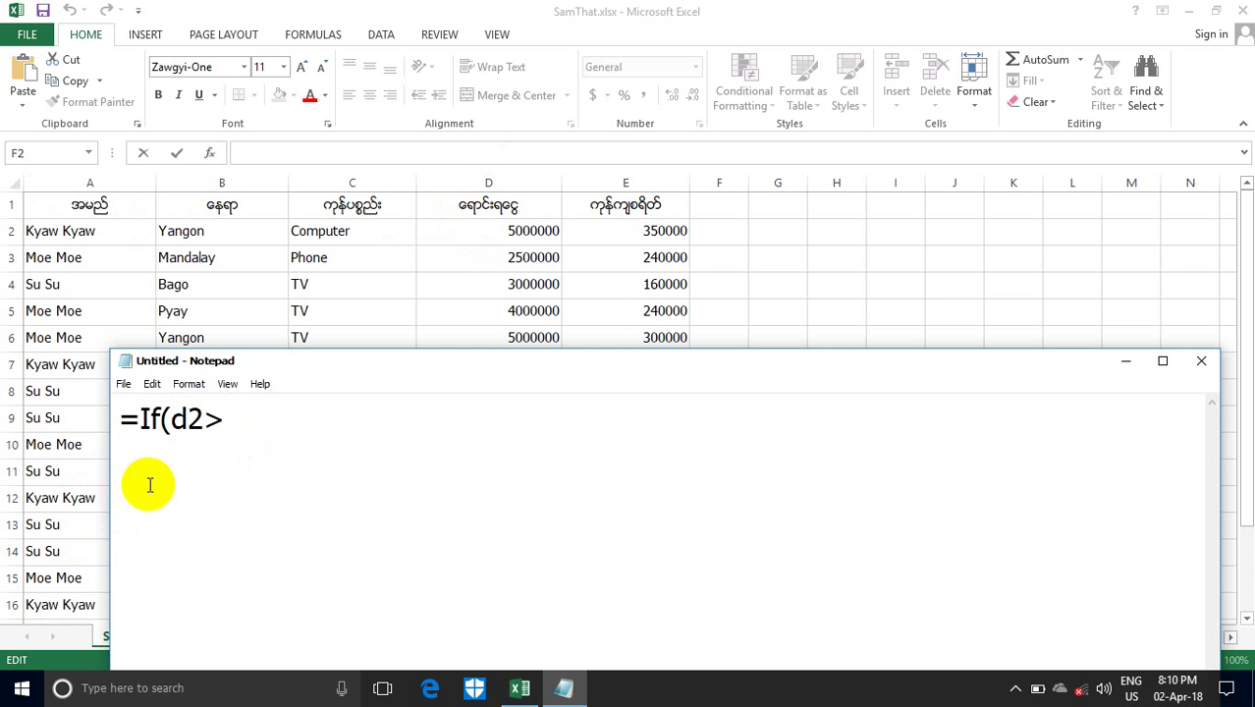
text(=)
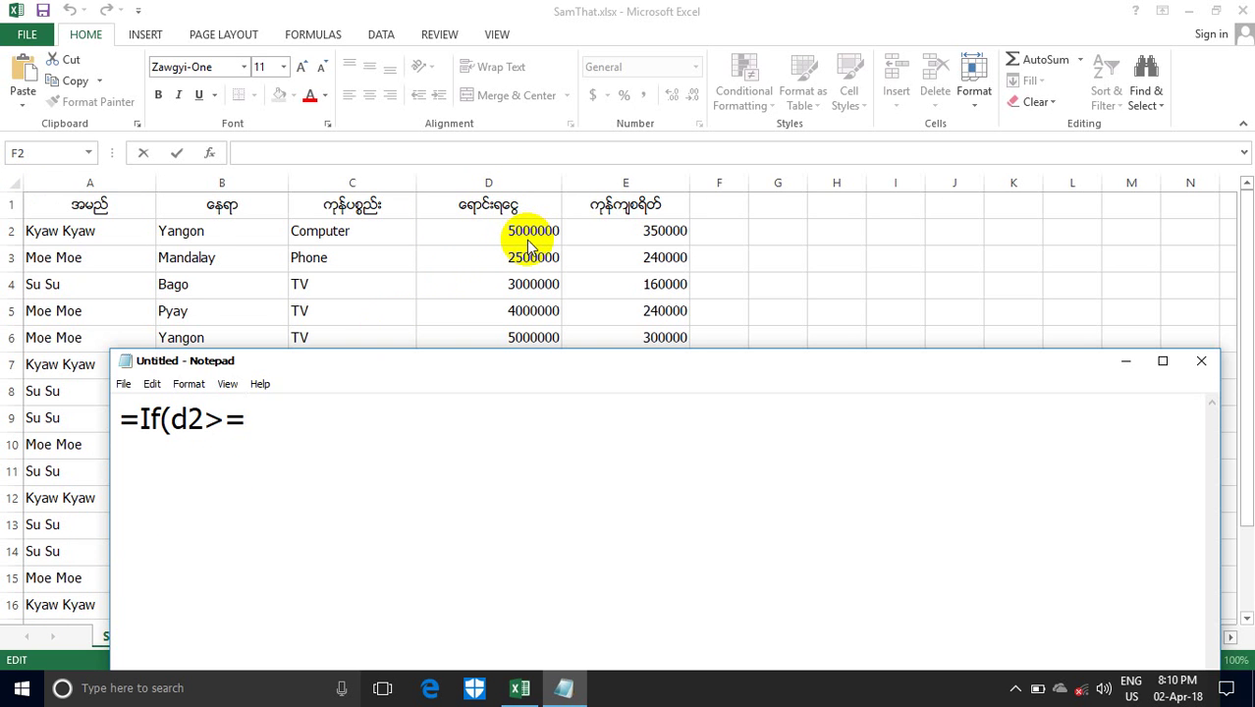
text(50000)
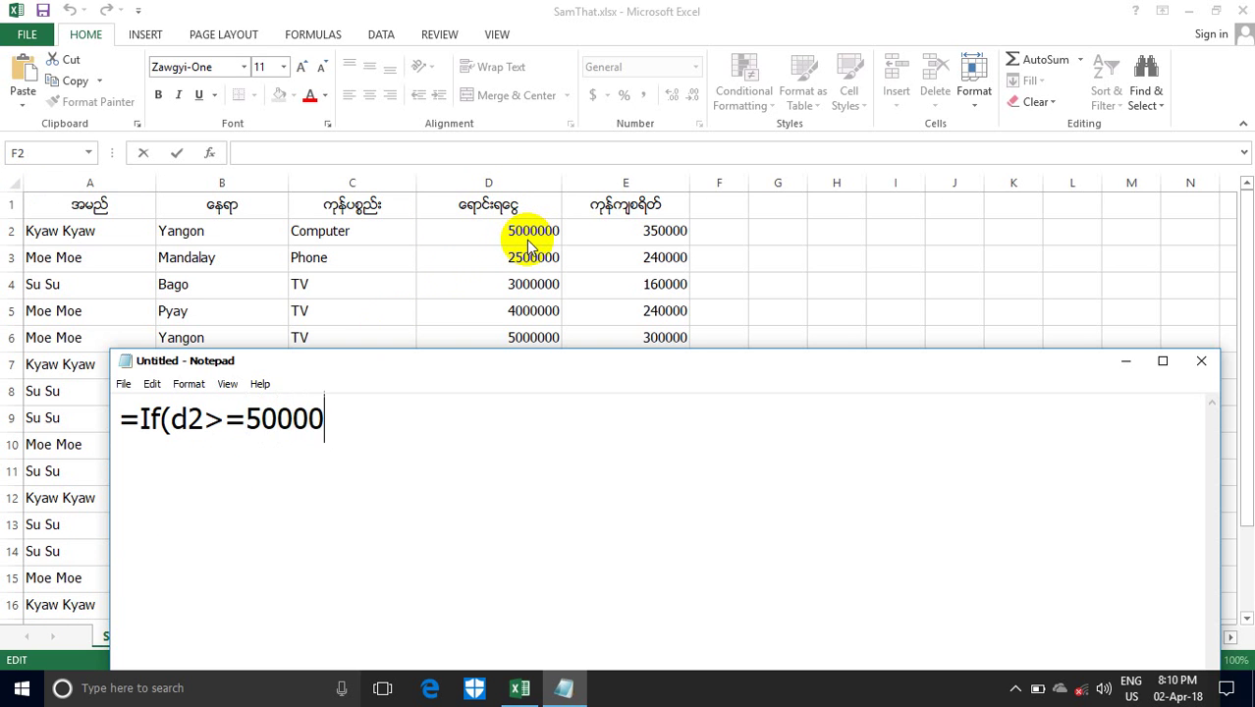
text(00)
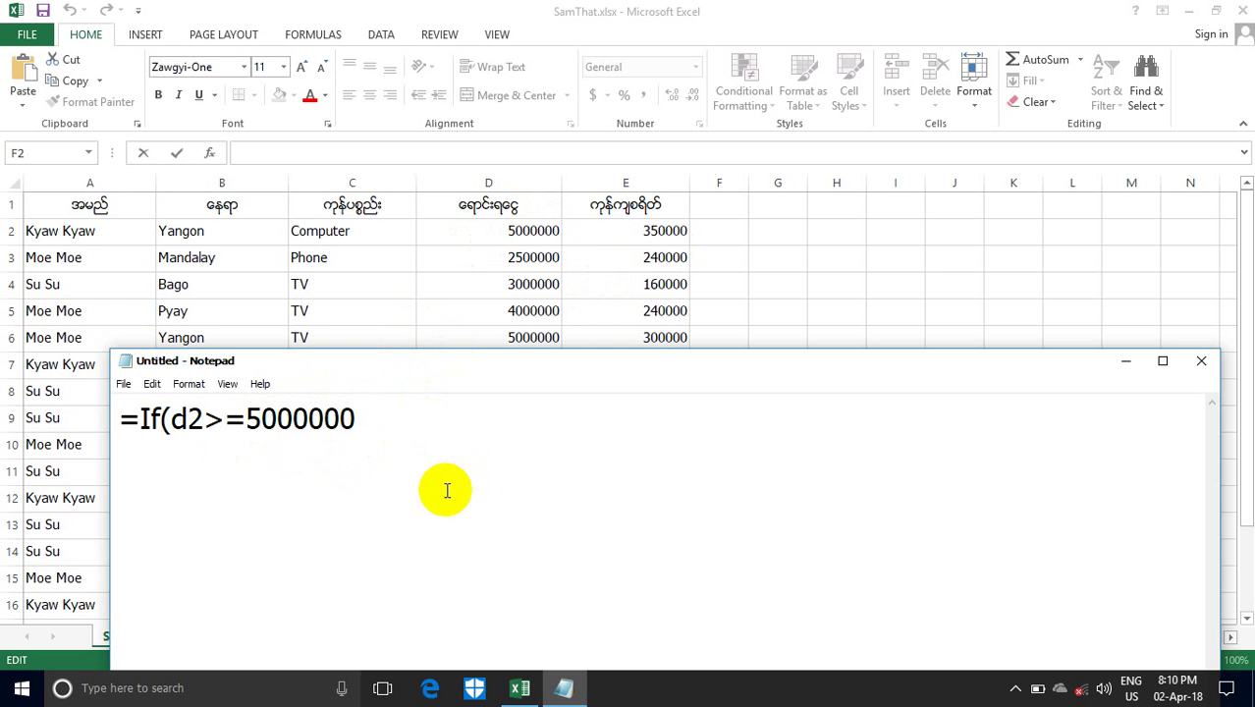
text(,)
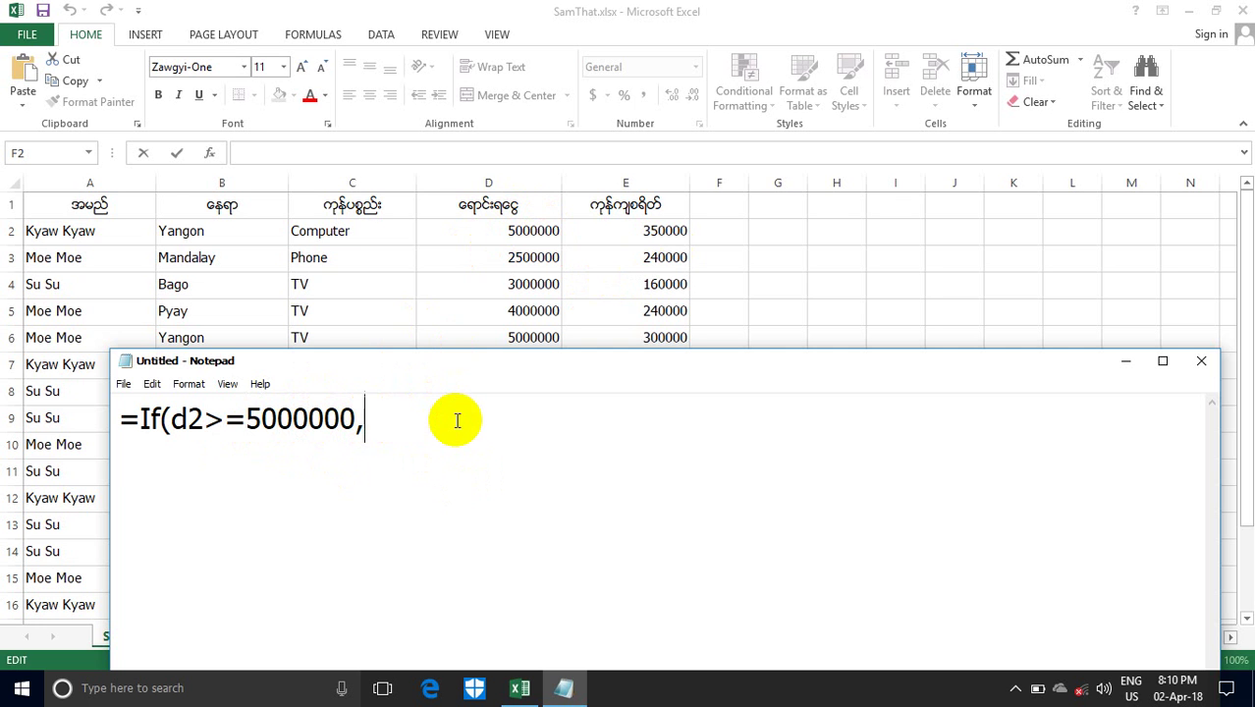
Complete the IF formula with "A" as the true result and "B" as the false result, and close the parenthesis.
text(")
text(A)
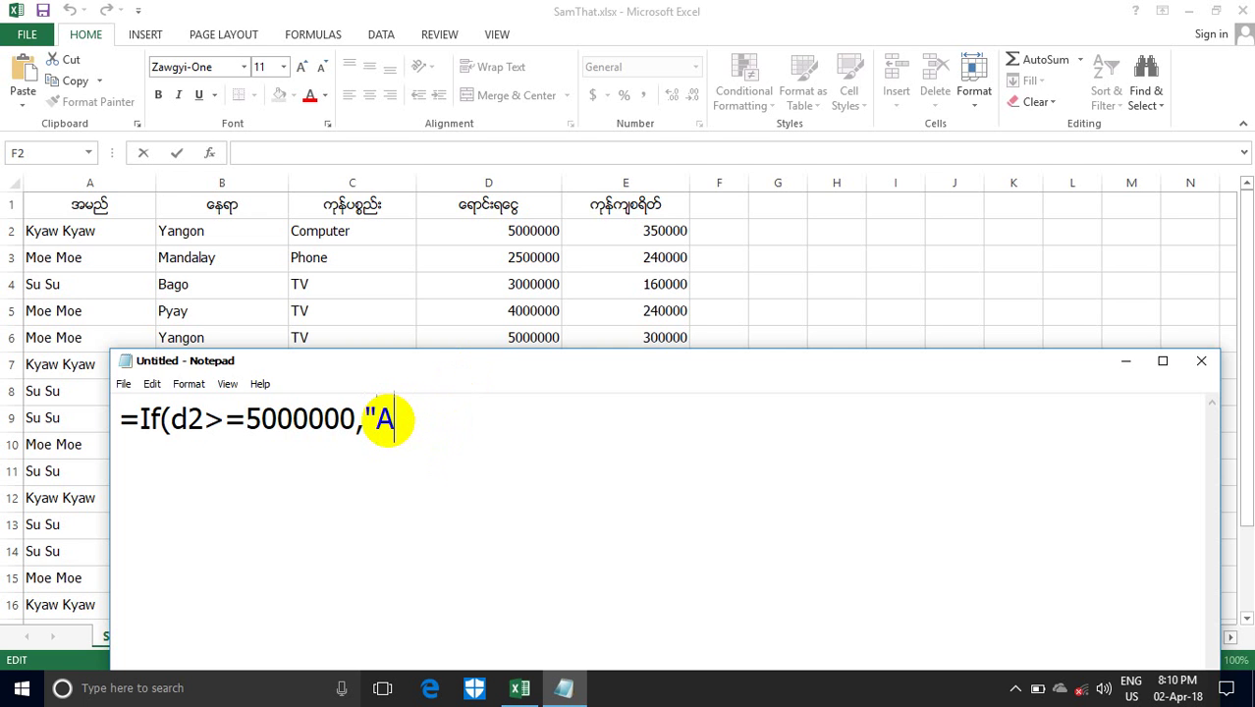
text(",)
text(",")
text(B)
text(")
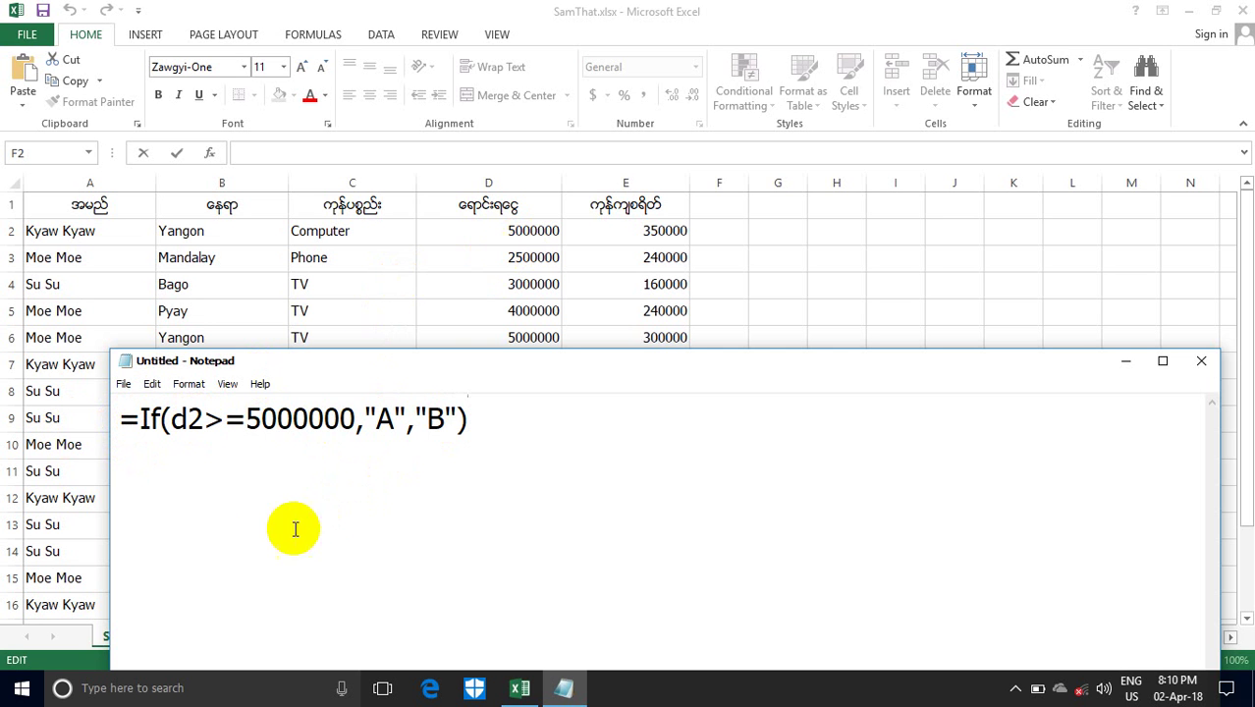
Copy the whole formula =If(d2>=5000000,"A","B") from the Notepad text.
double_click(192, 419)
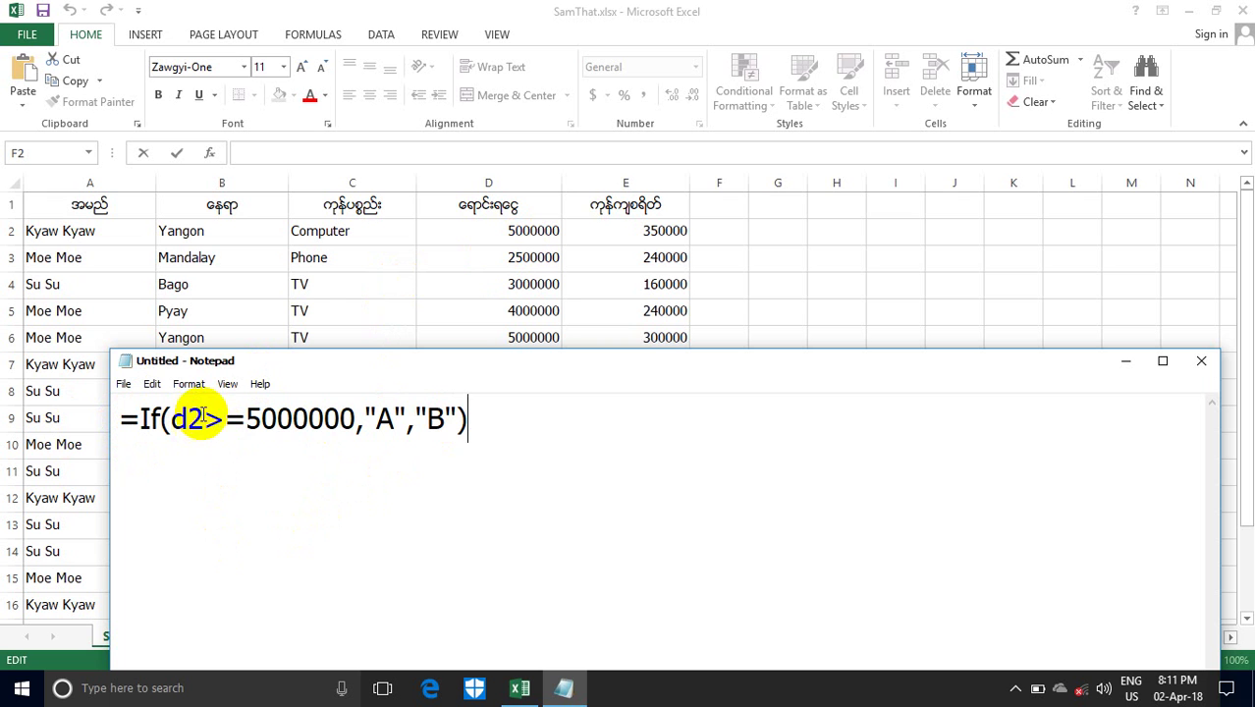
click(212, 424)
mouse_move(226, 419)
mouse_down()
mouse_move(251, 429)
mouse_move(214, 422)
mouse_move(316, 420)
mouse_move(177, 420)
mouse_move(266, 423)
mouse_move(221, 424)
mouse_up()
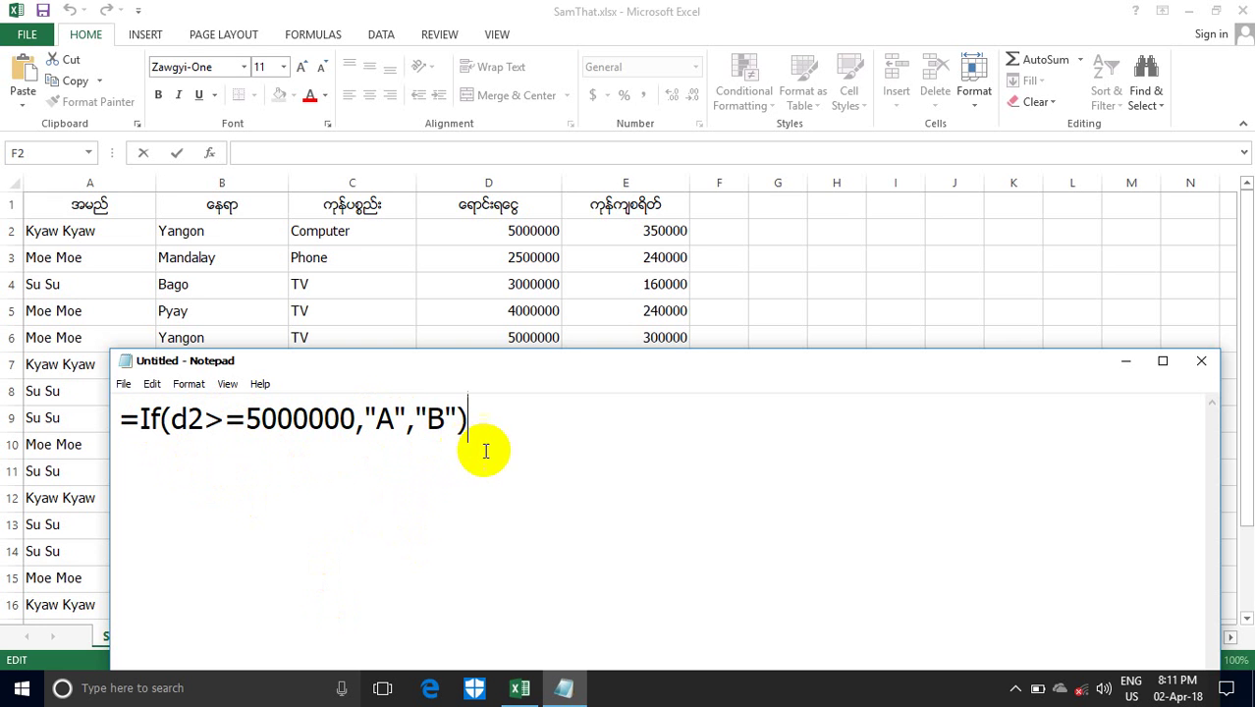
drag(471, 421, 122, 443)
key(ctrl+c)
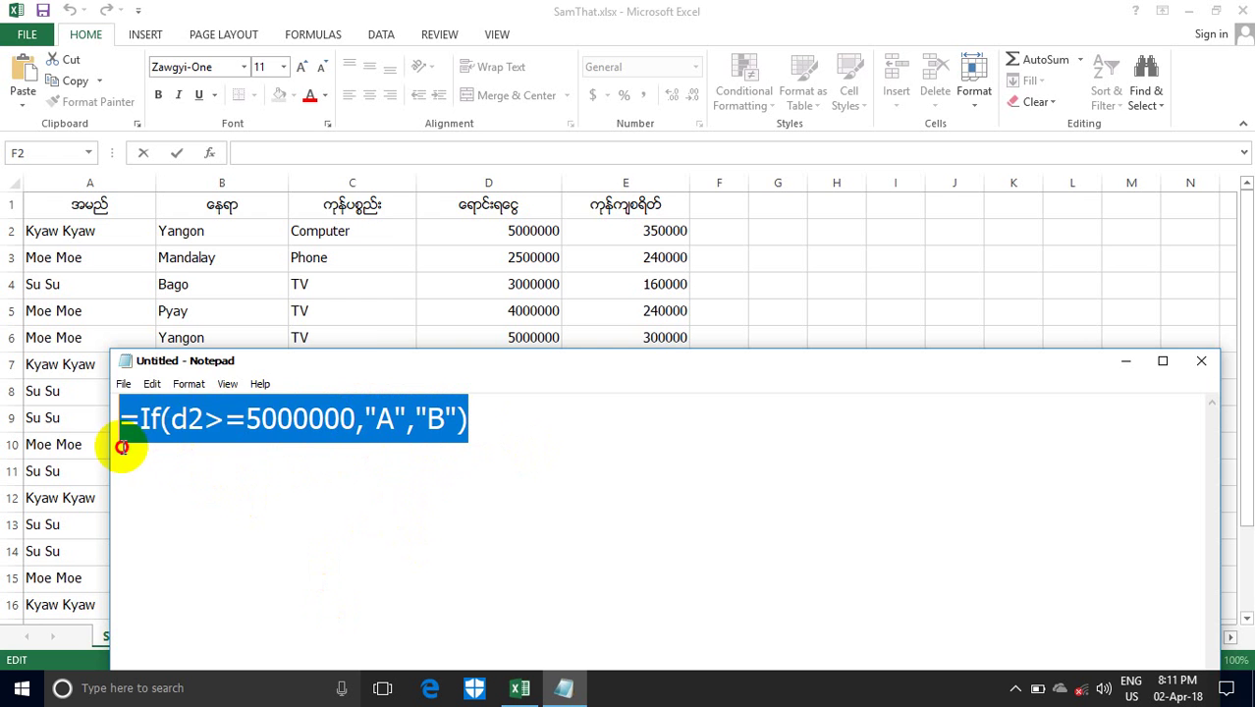
right_click(167, 424)
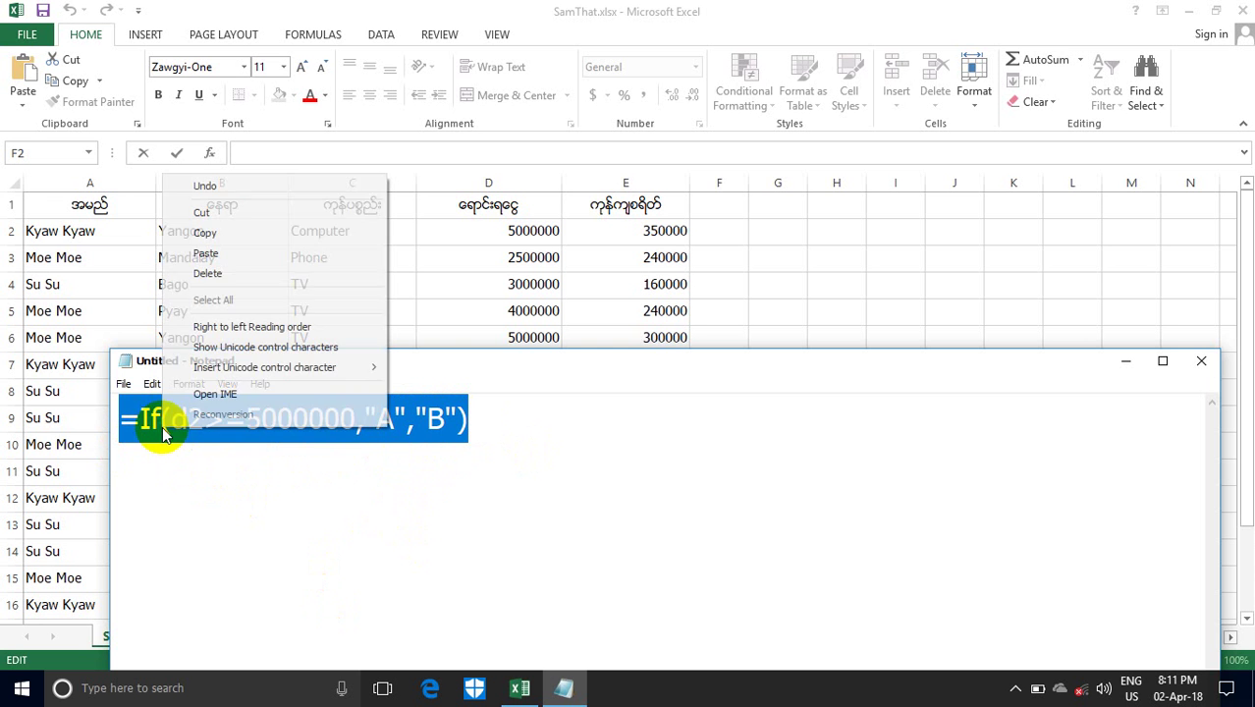
click(236, 232)
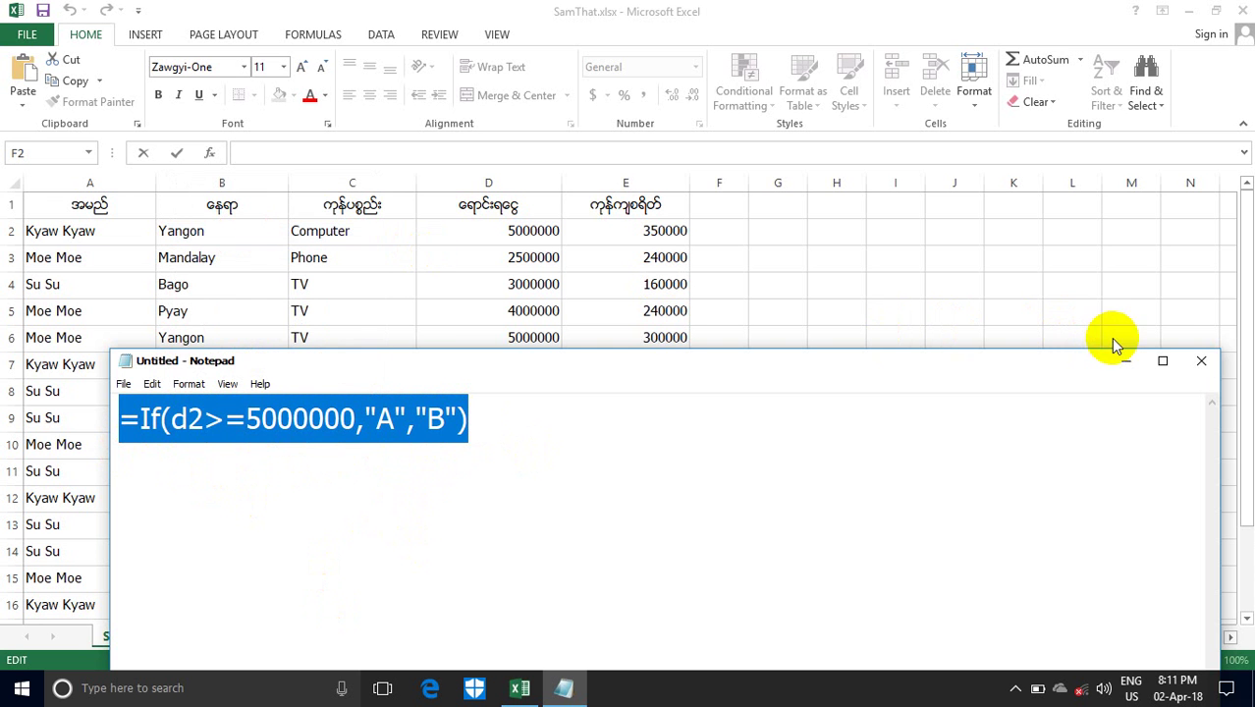
Return to the Excel sheet and enter the copied IF formula in cell F2.
click(1125, 361)
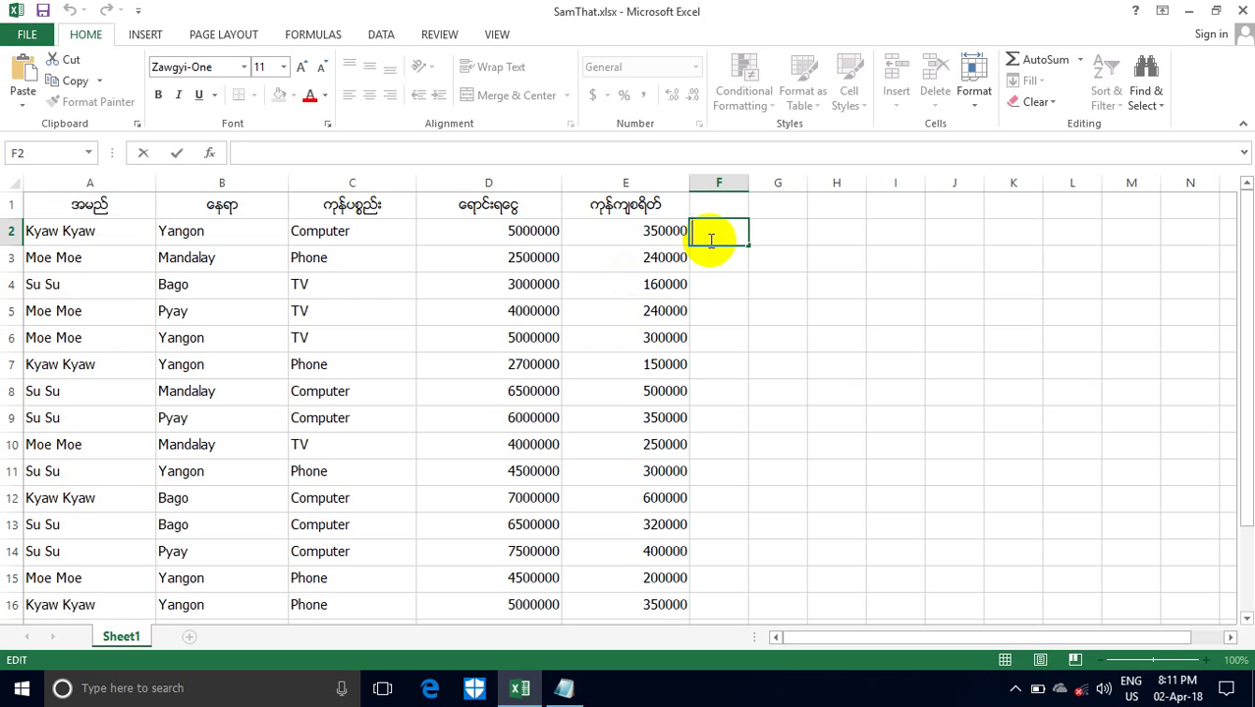
click(246, 155)
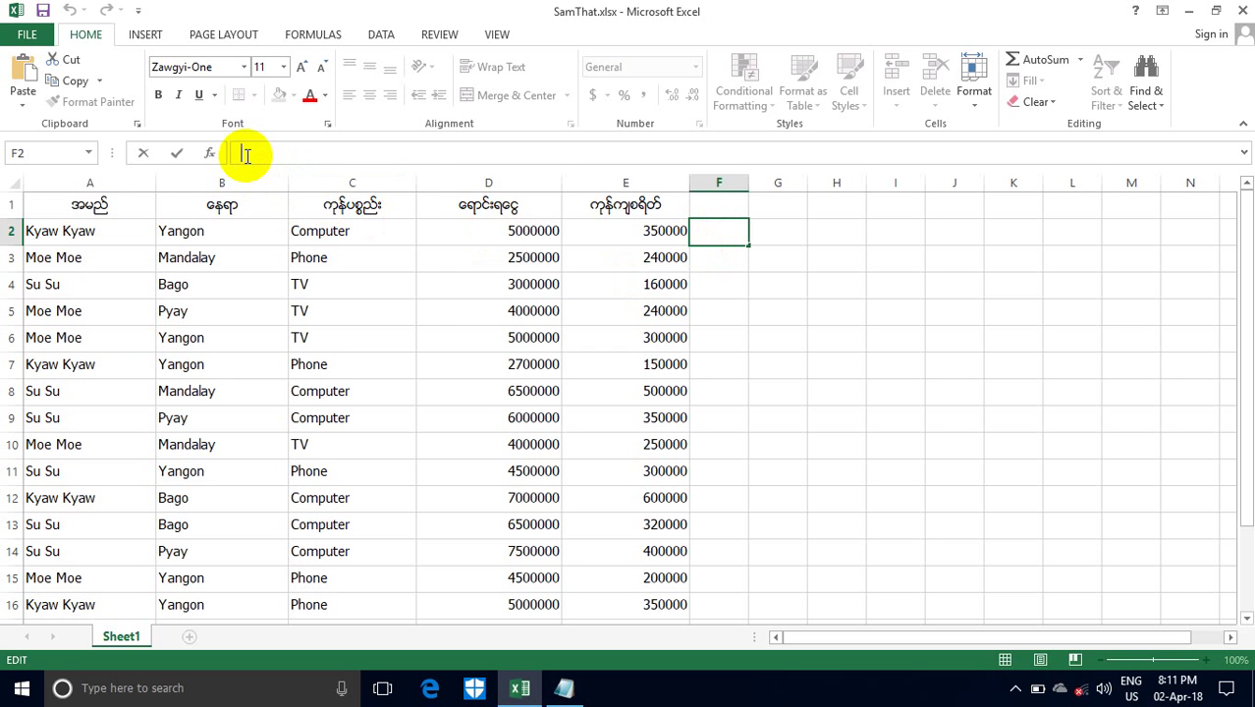
right_click(245, 155)
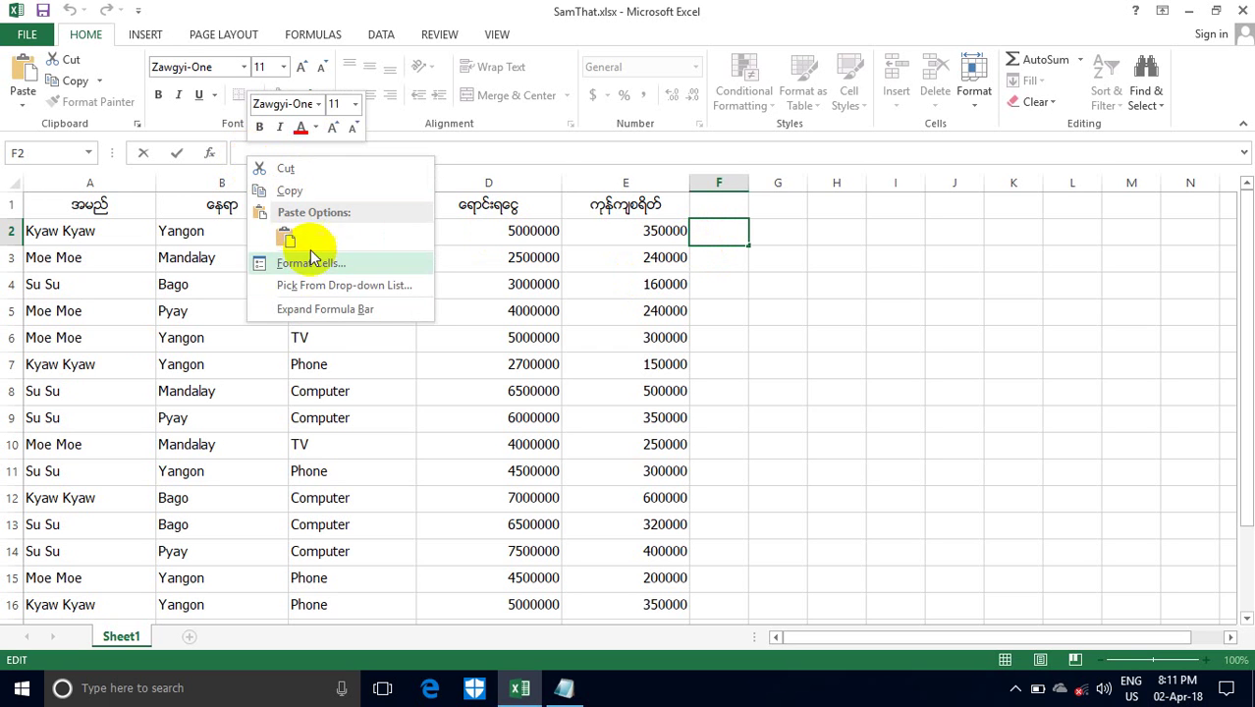
click(238, 154)
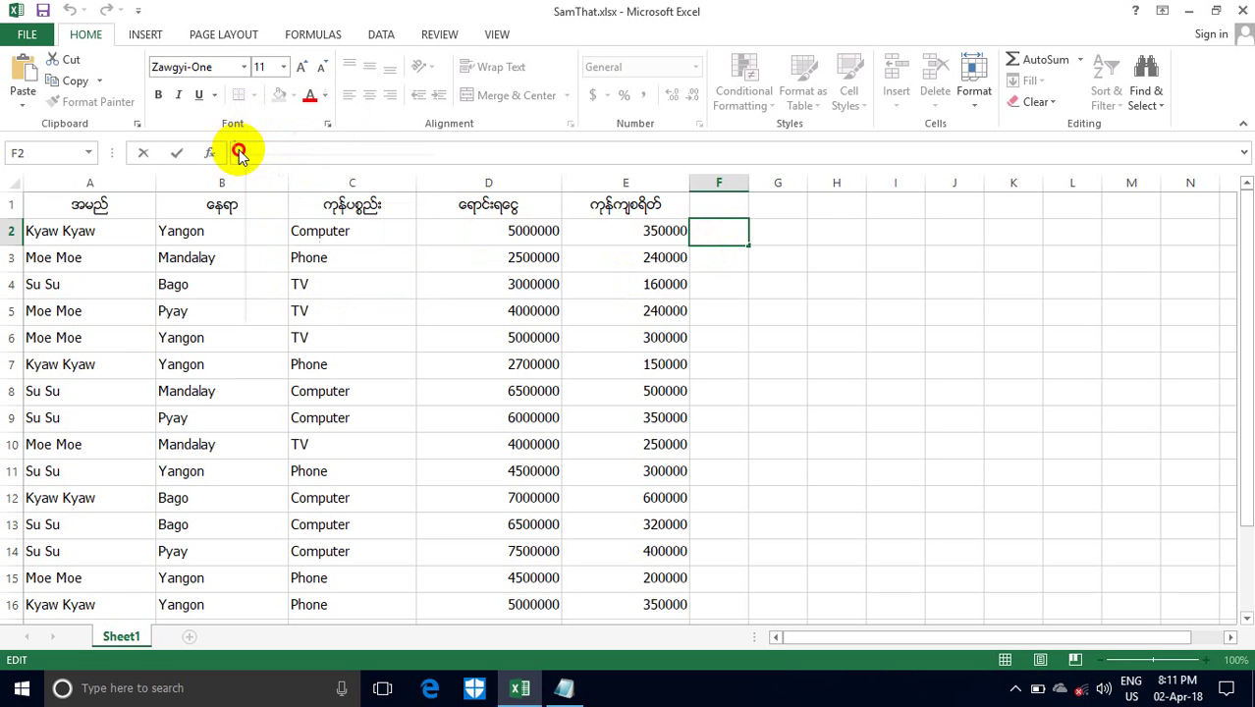
key(ctrl+v)
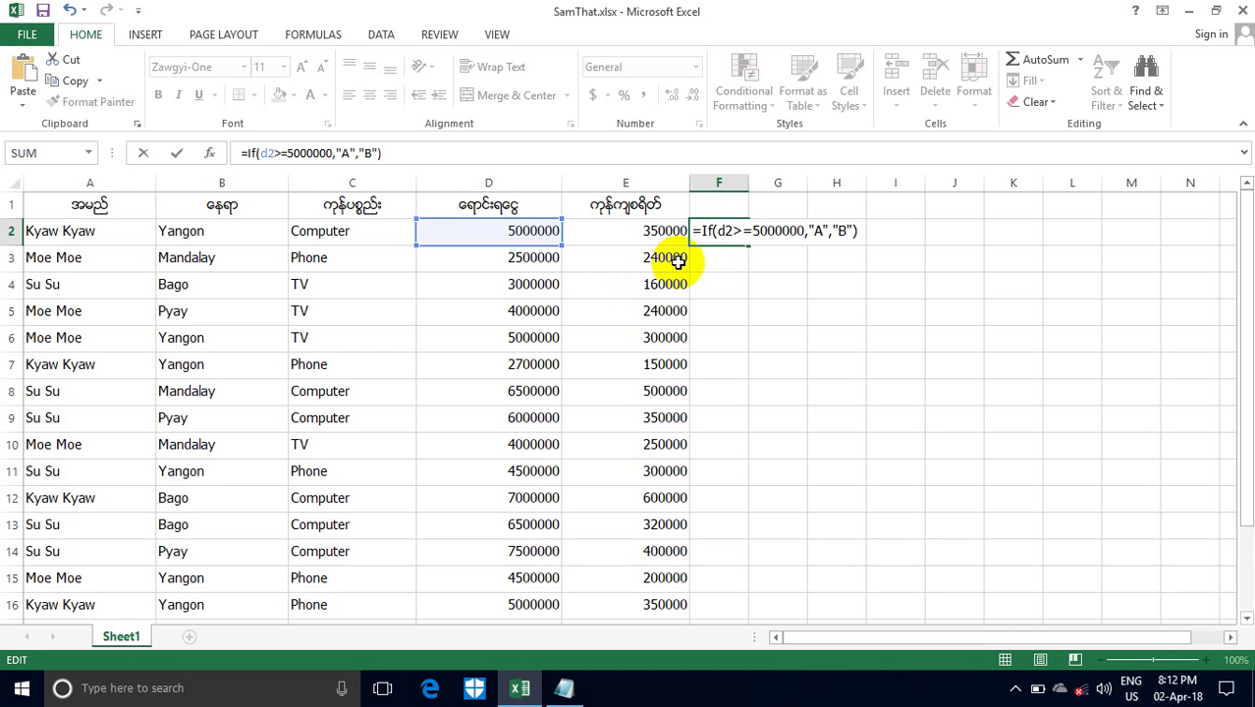
key(Return)
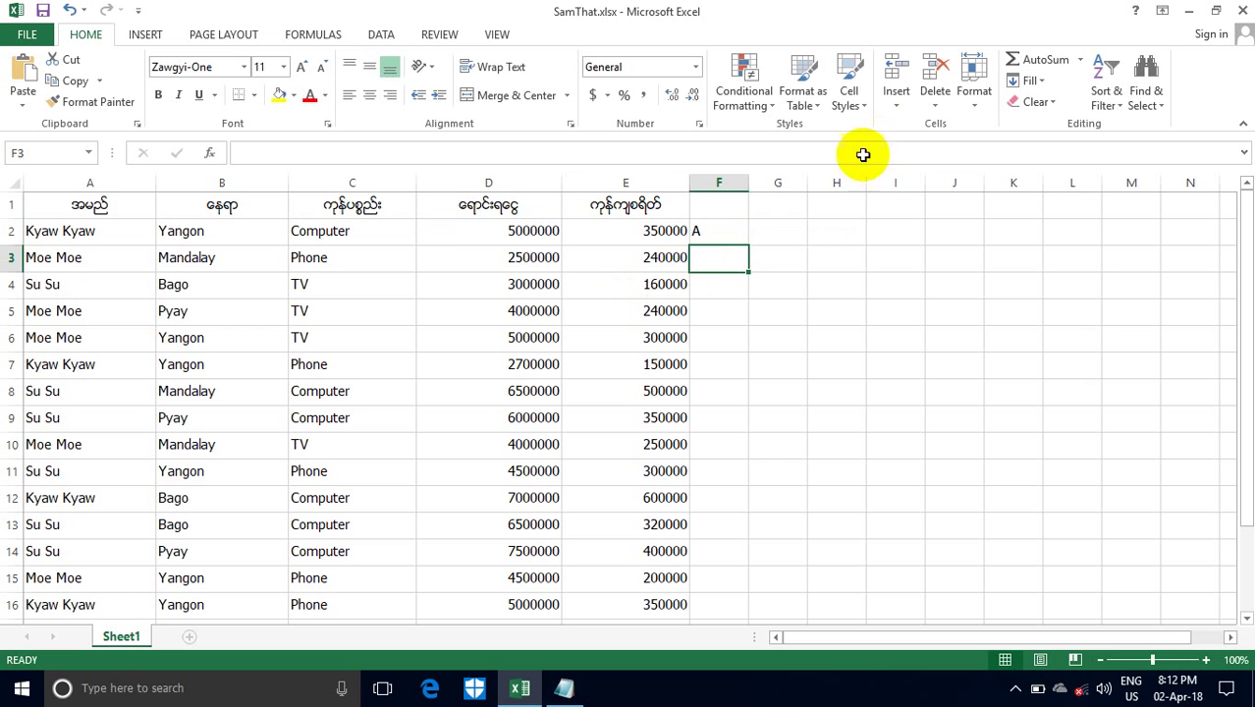
Fill the IF formula from F2 down column F alongside the data rows.
click(699, 234)
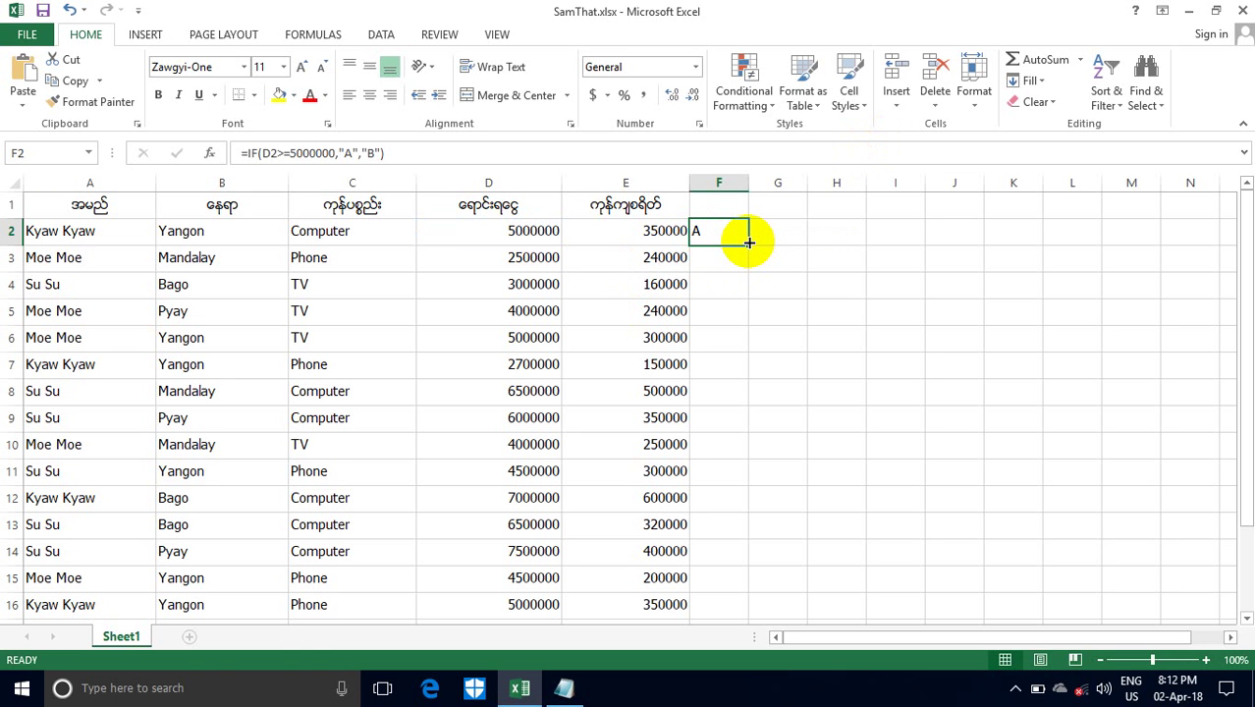
drag(743, 239, 758, 535)
drag(1245, 476, 1149, 322)
click(835, 361)
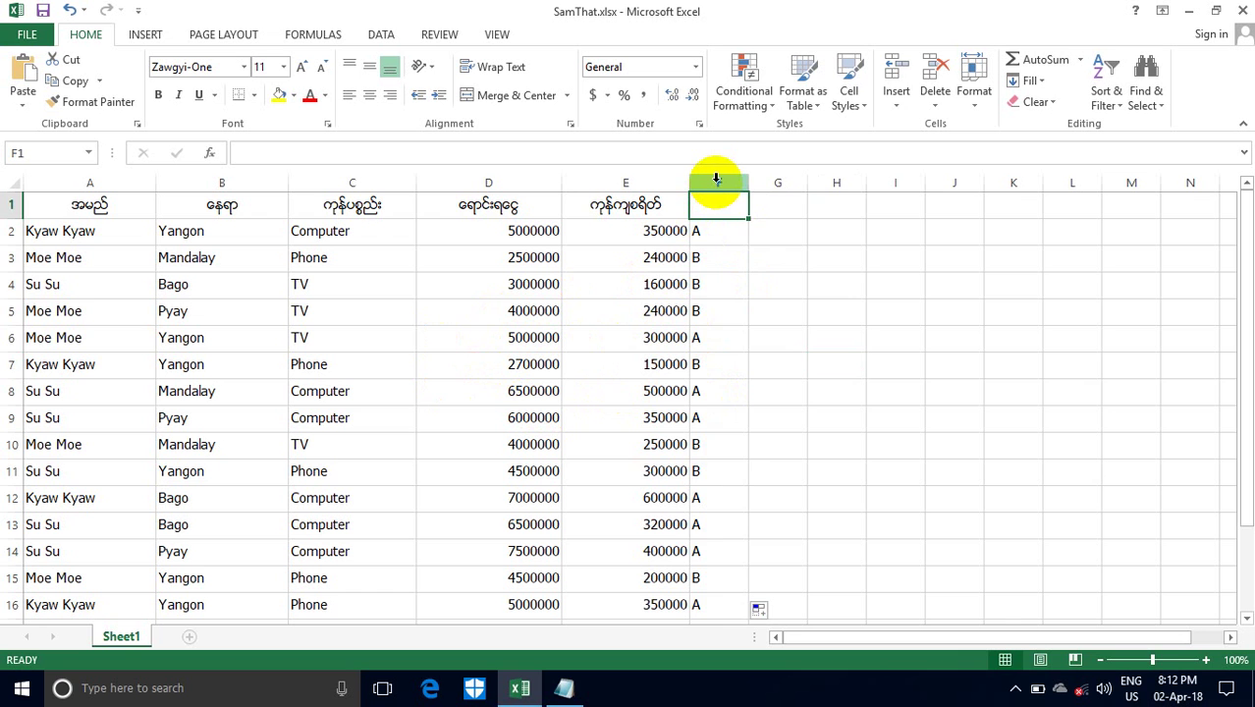
Clear all the contents of column F and select cell B2.
click(717, 180)
key(Delete)
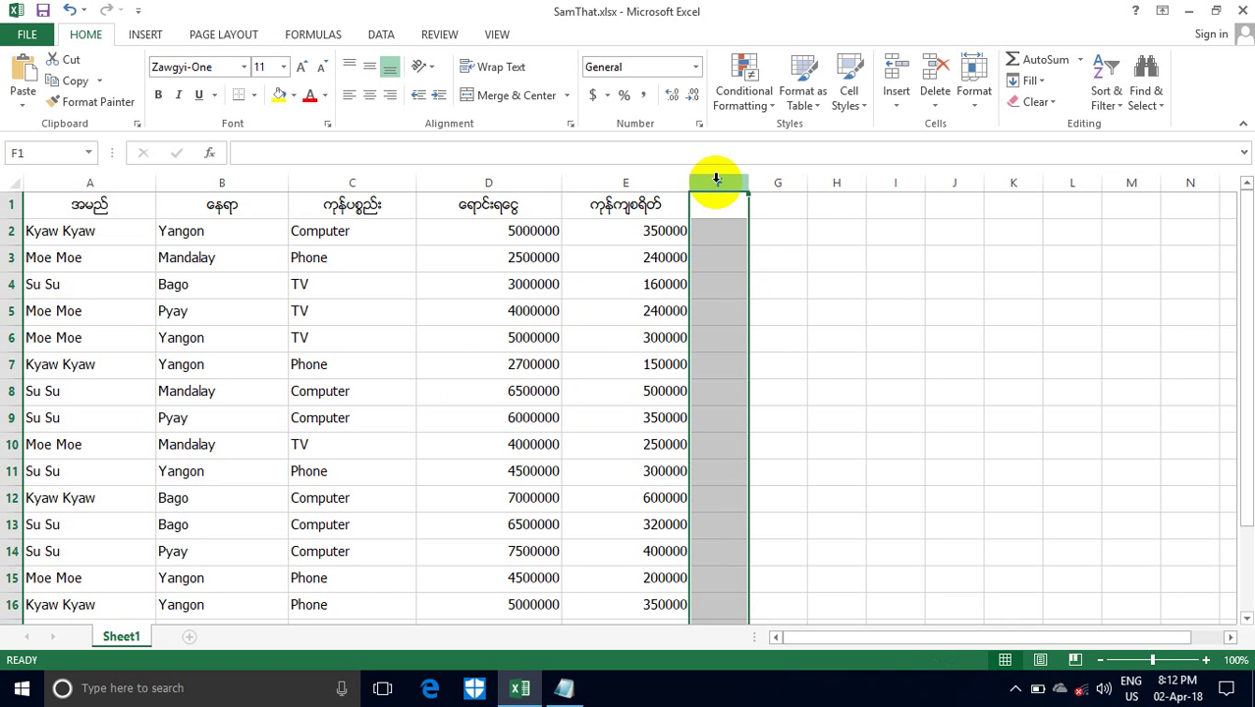
click(254, 232)
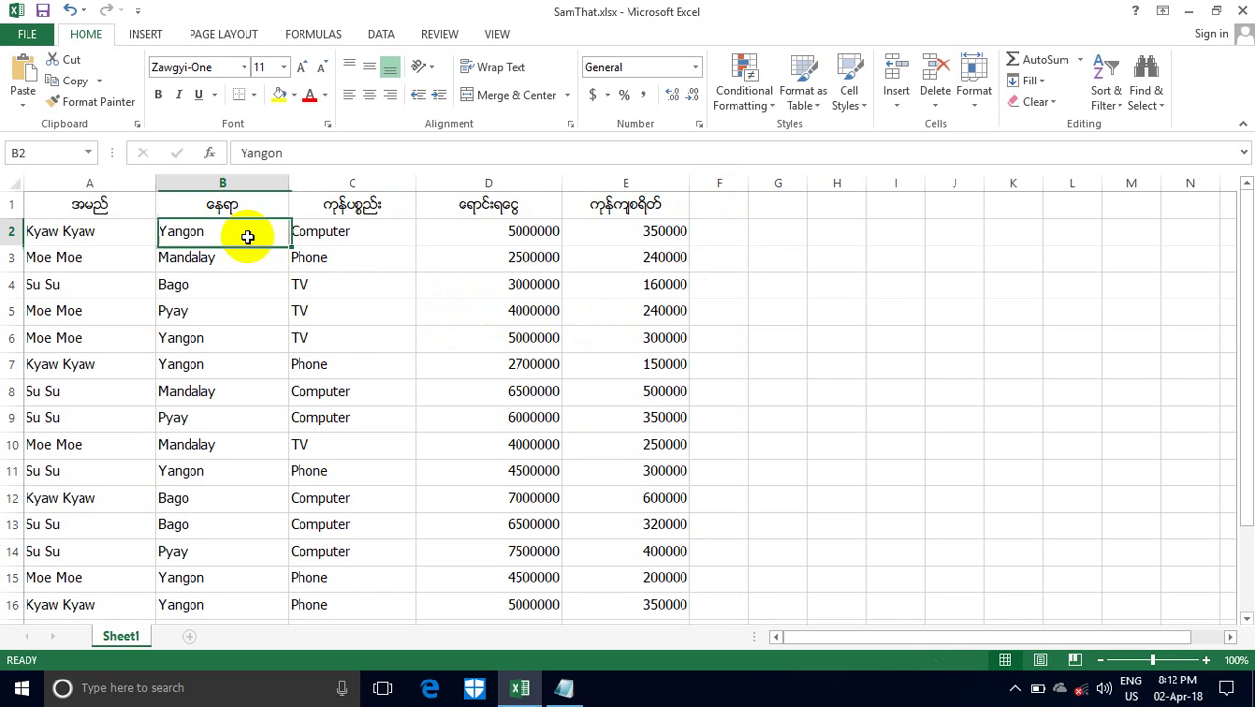
Switch to Notepad and replace the old formula with the beginning of a new one: =if(B2="Yangon",.
click(565, 687)
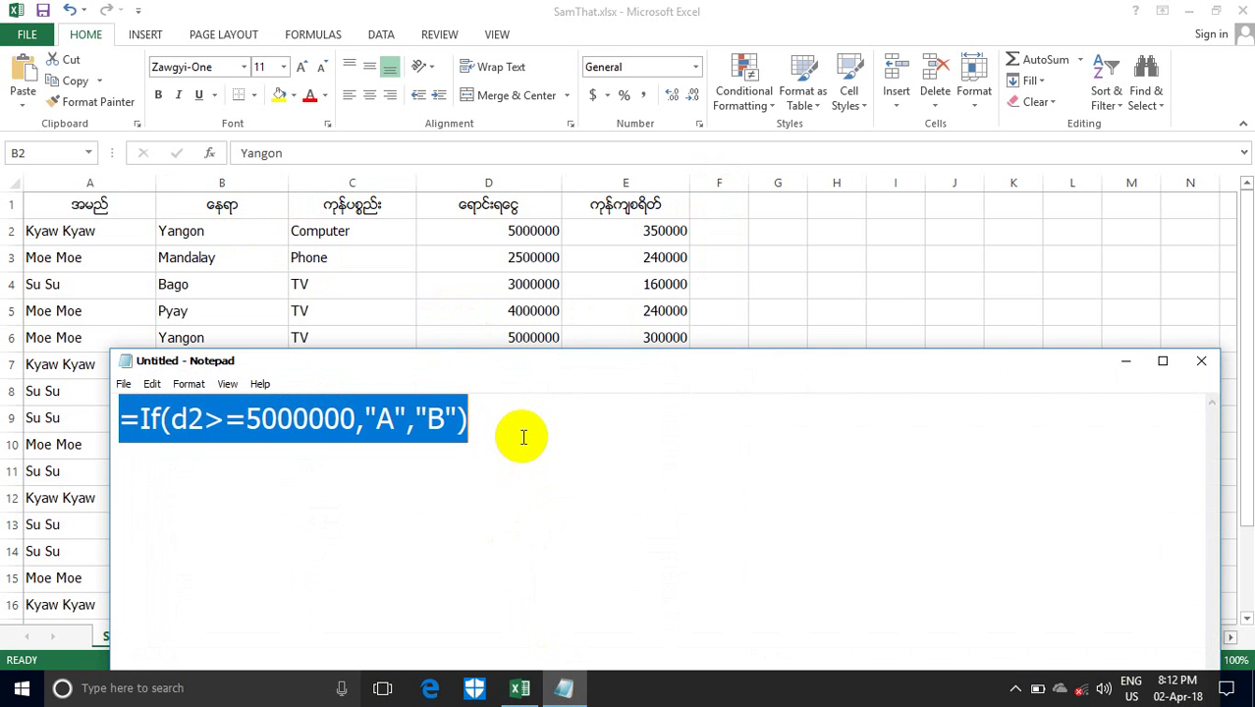
key(ctrl+x)
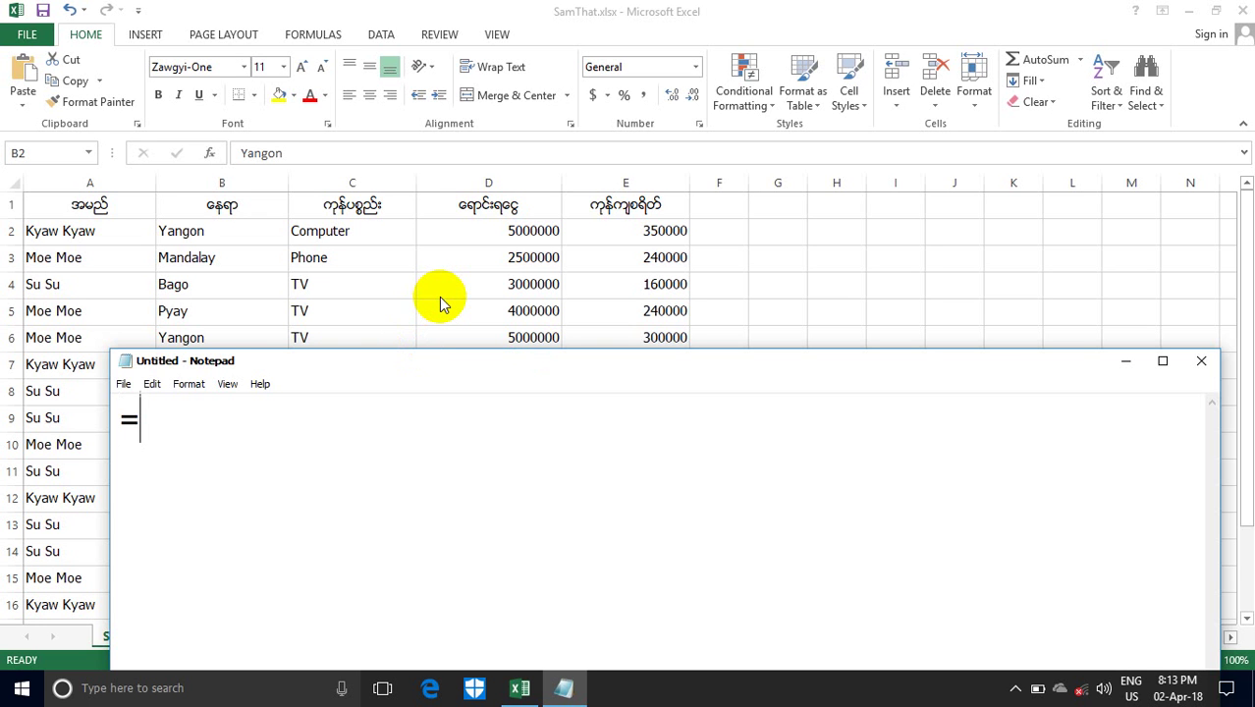
text(if(B2)
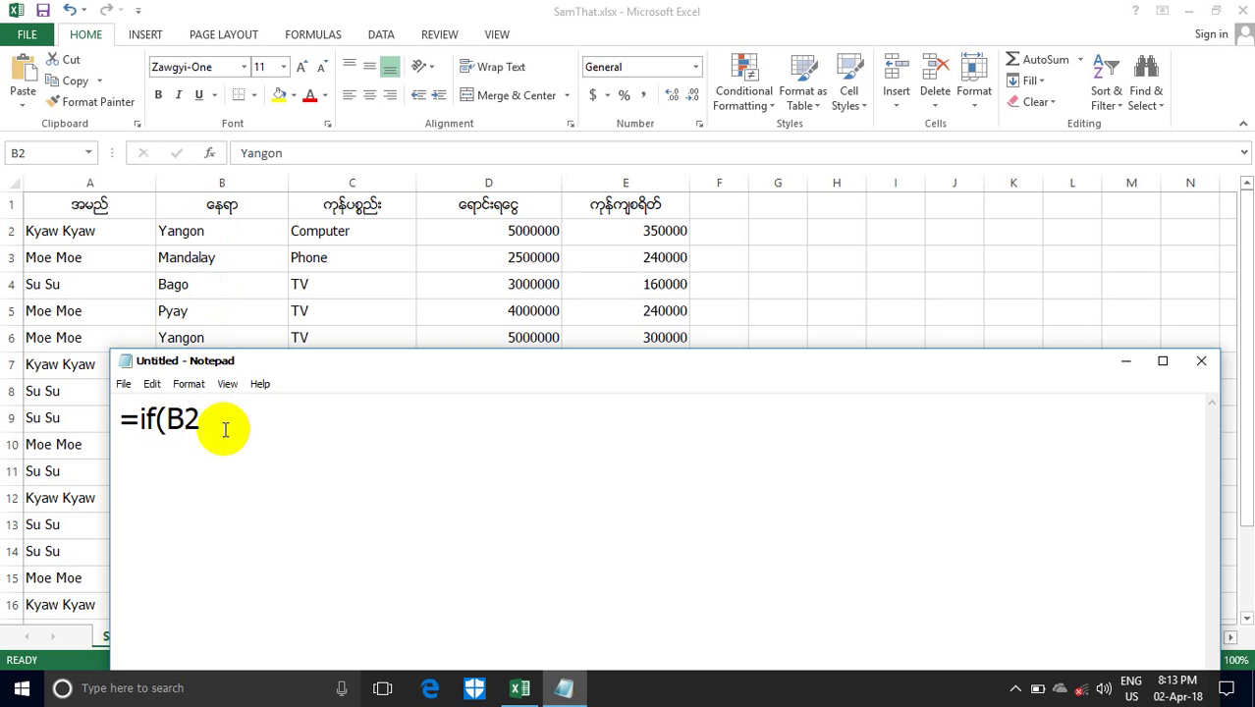
text(=)
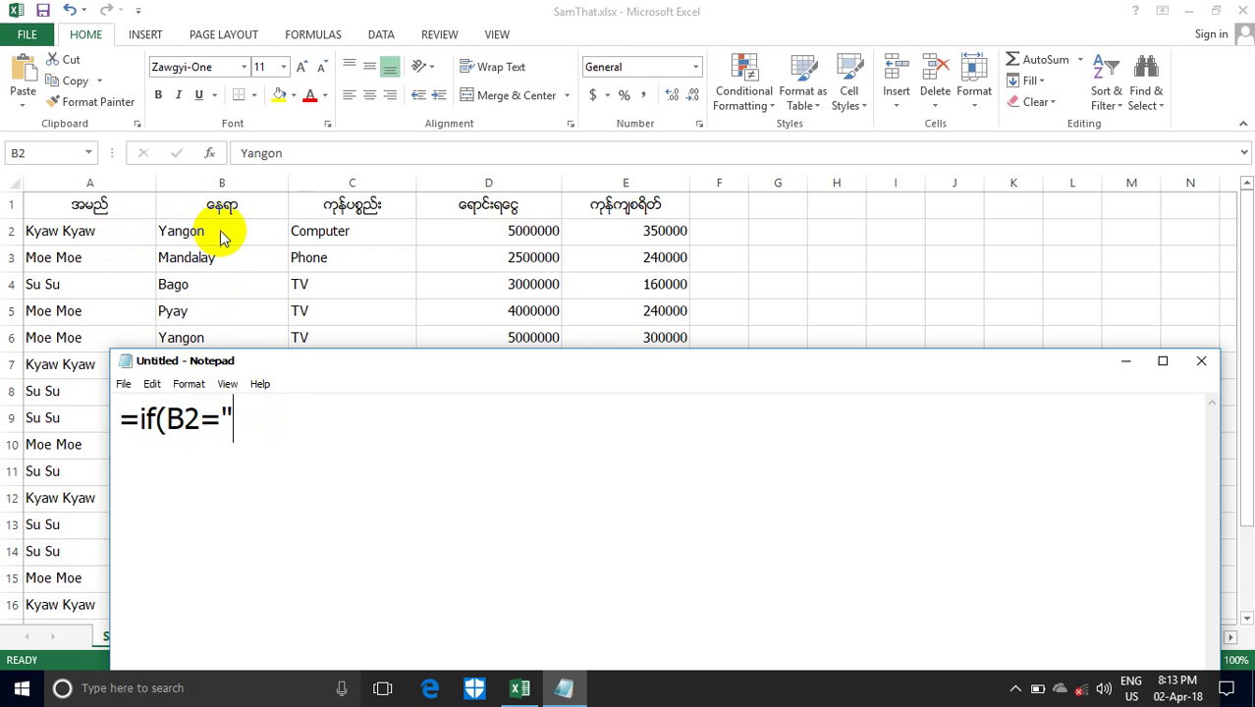
text(n)
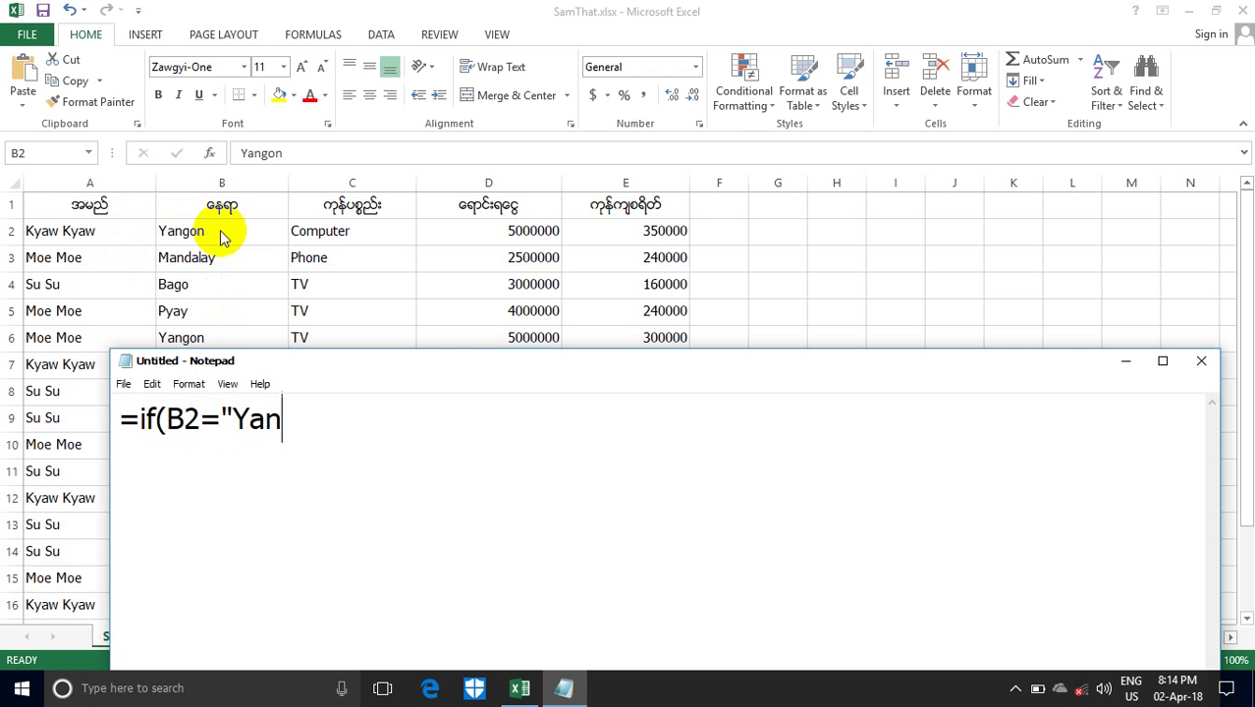
text(gon)
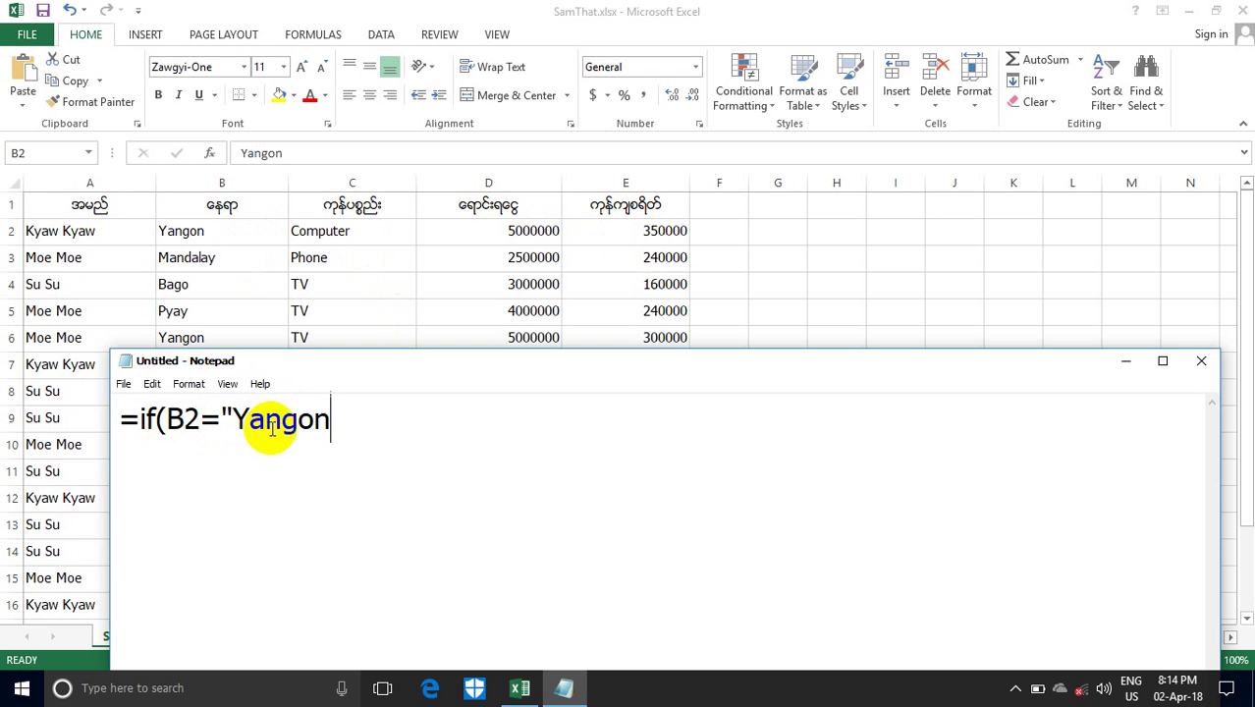
text(")
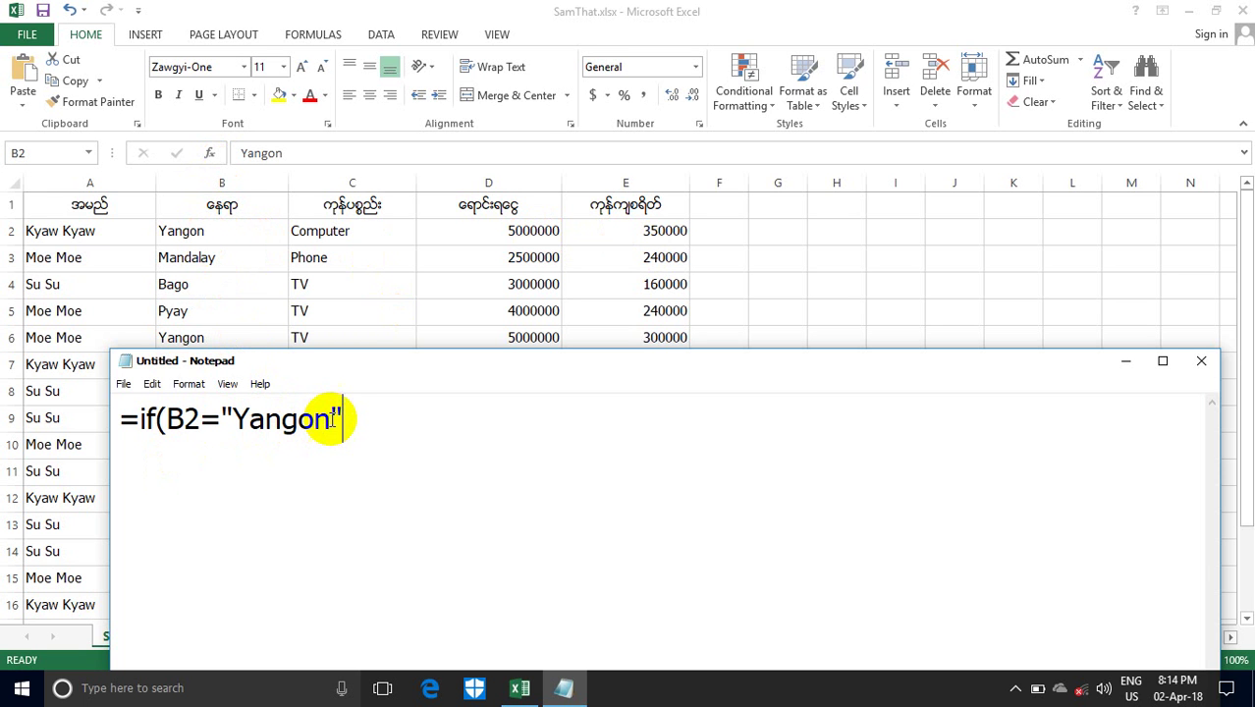
text(,)
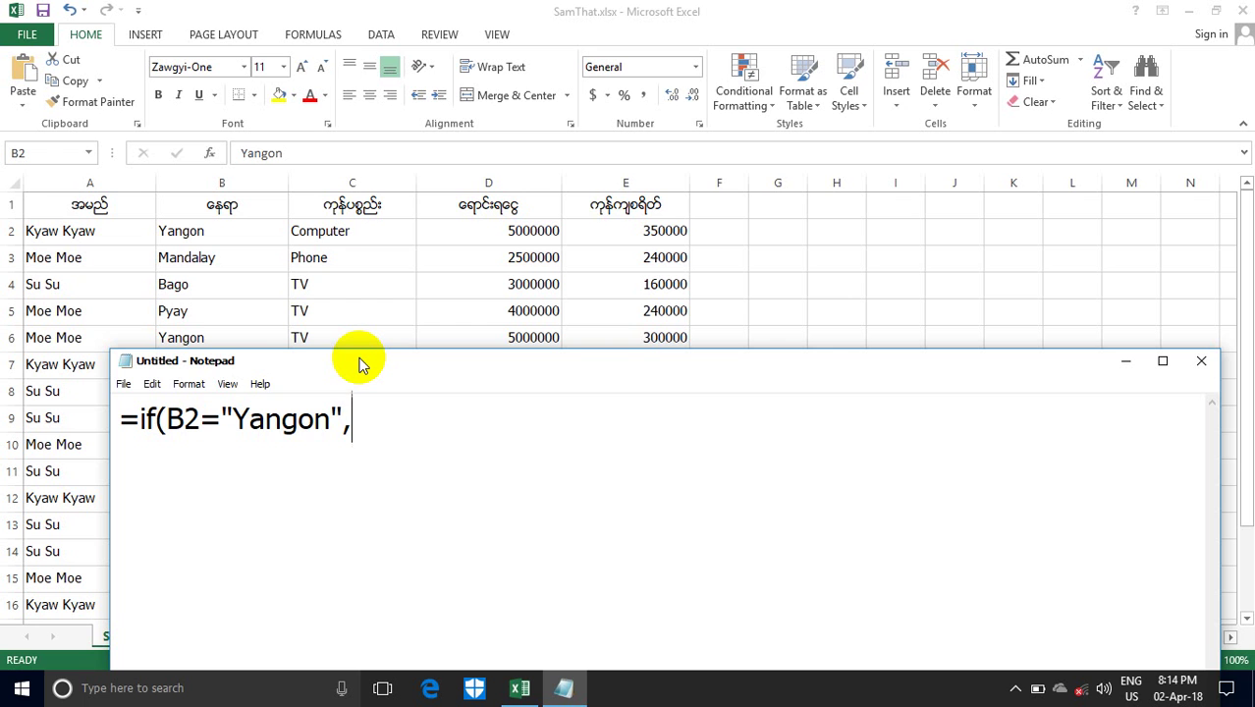
Complete the formula with "A" as the true result and an empty string as the false result: =if(B2="Yangon","A","").
text("A")
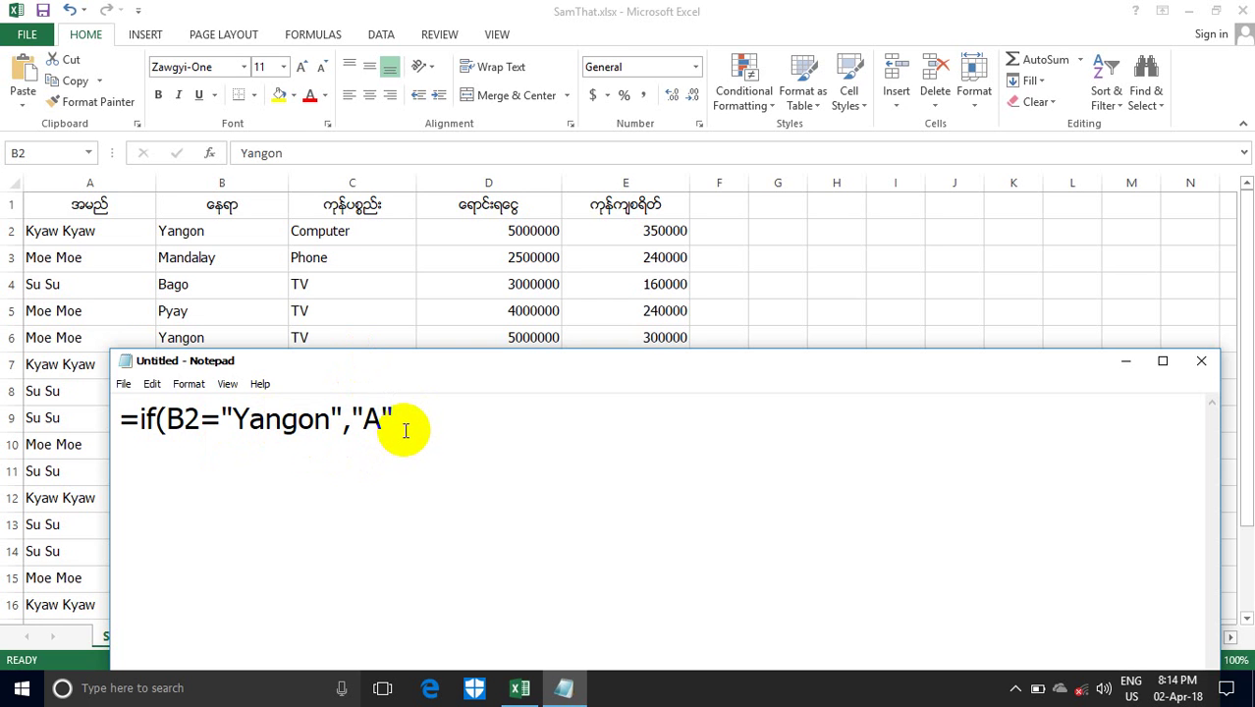
text(,)
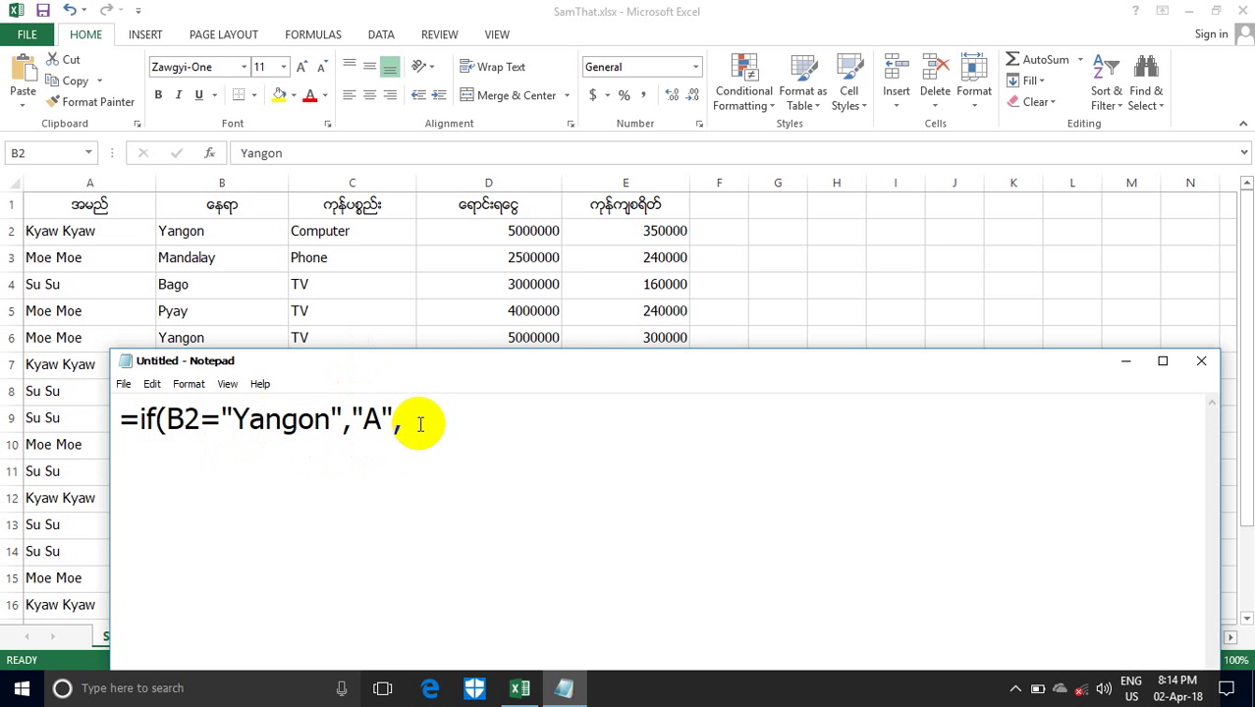
text("d")
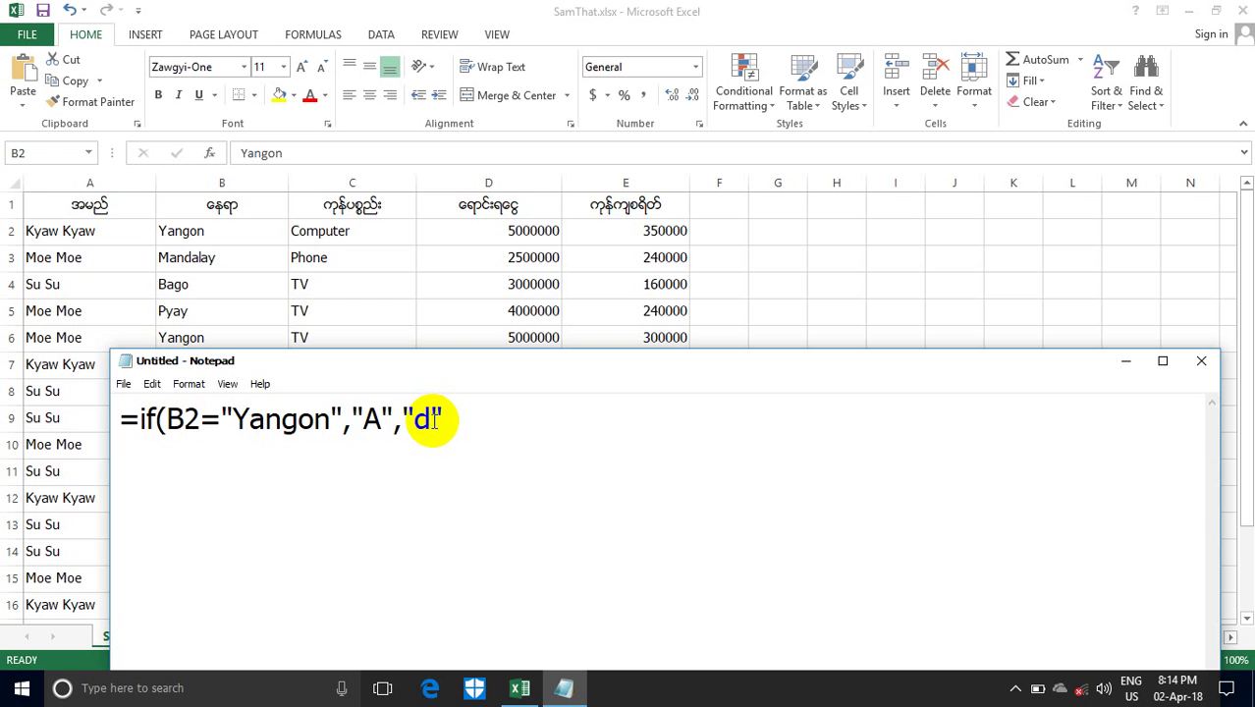
key(BackSpace)
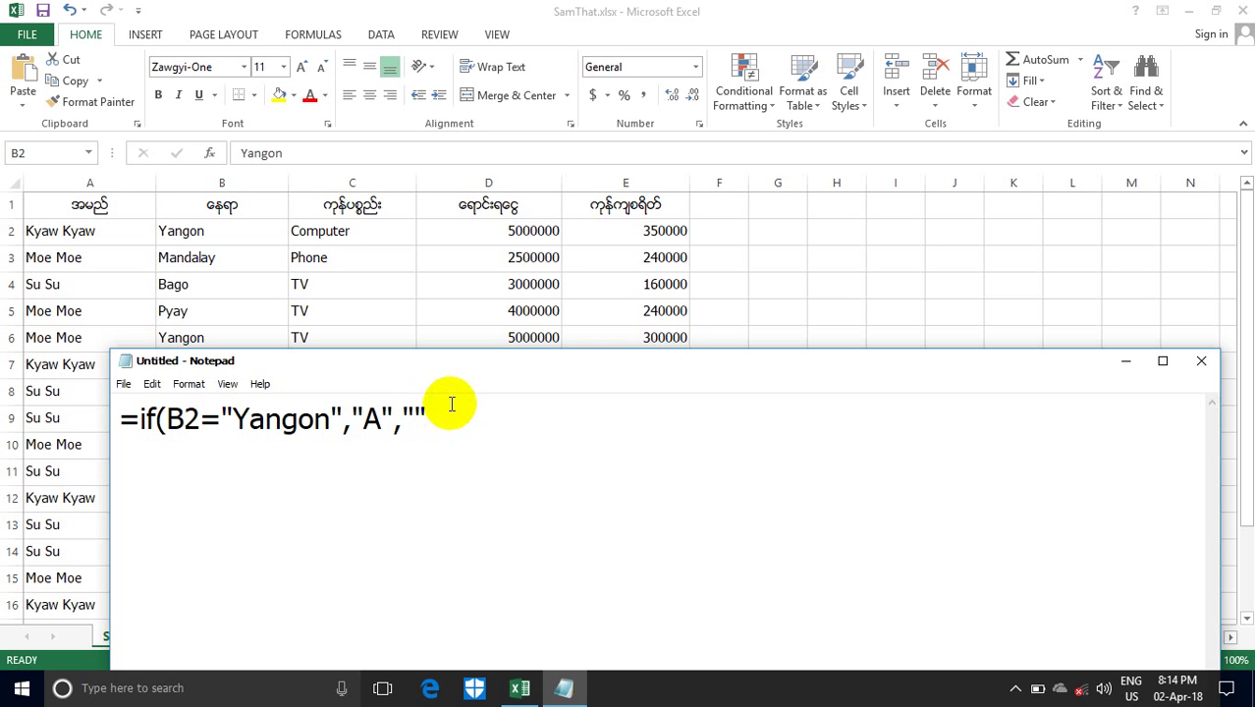
click(452, 423)
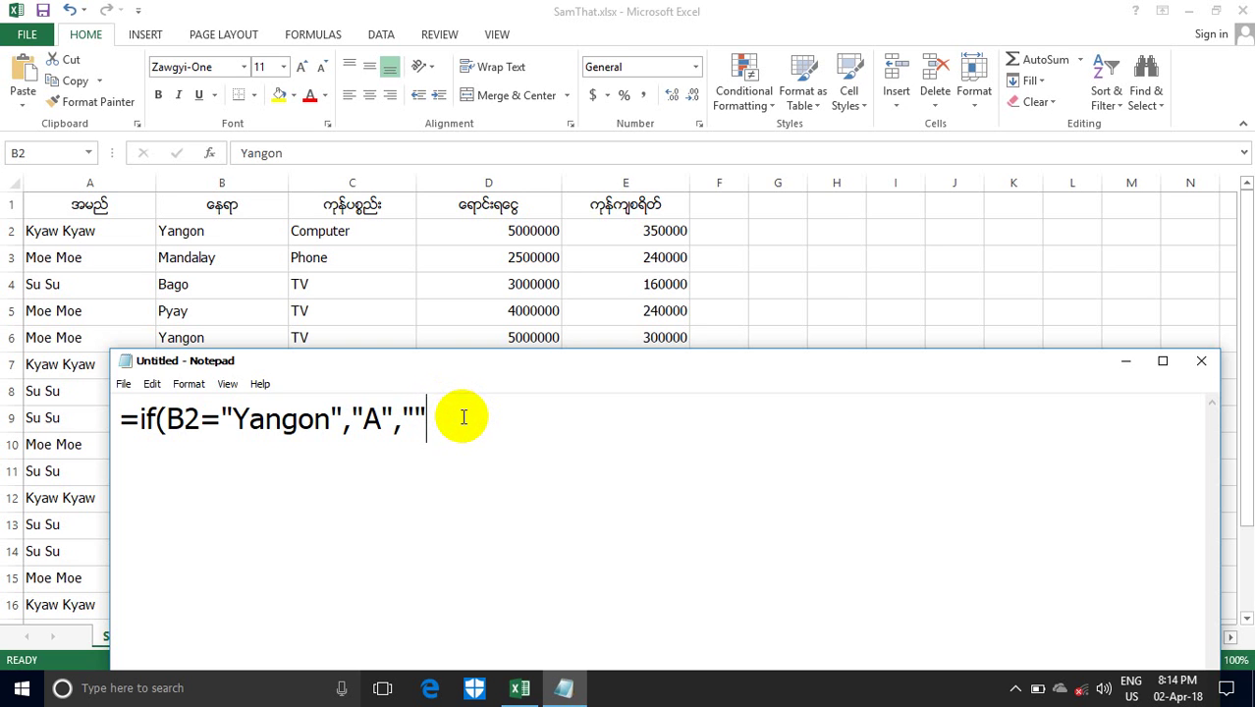
text())
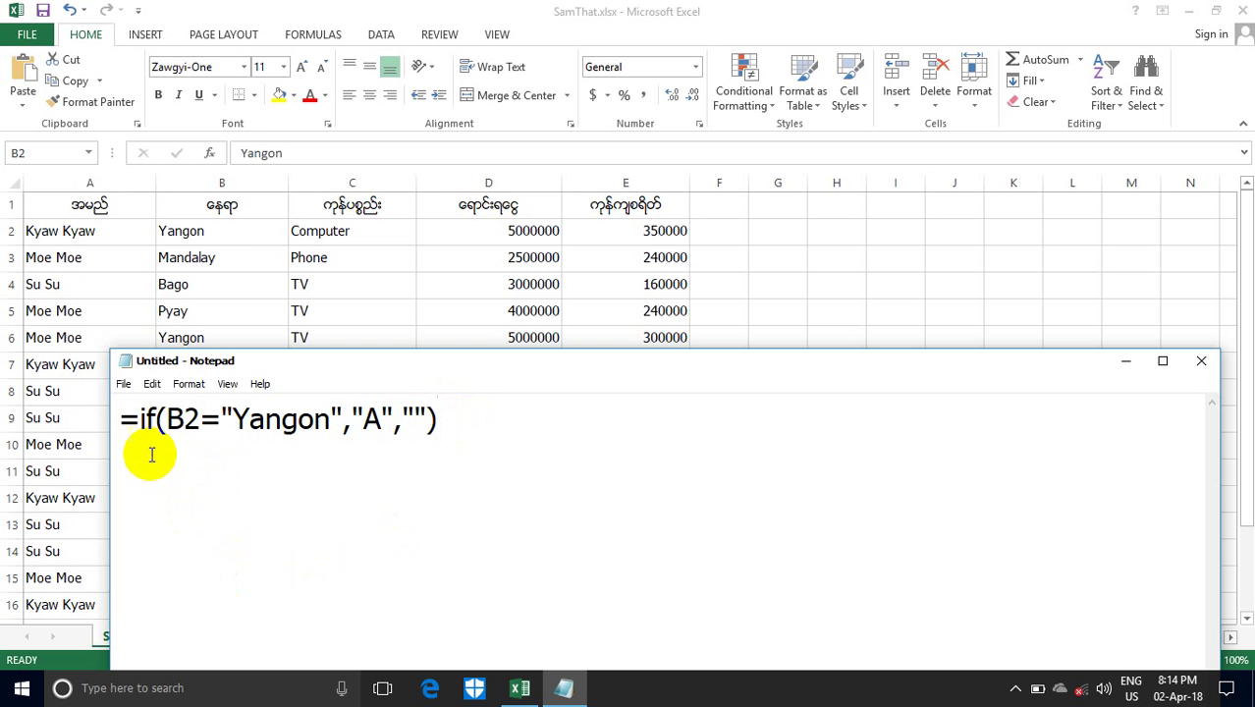
Copy the whole formula =if(B2="Yangon","A","") from the Notepad text.
double_click(182, 420)
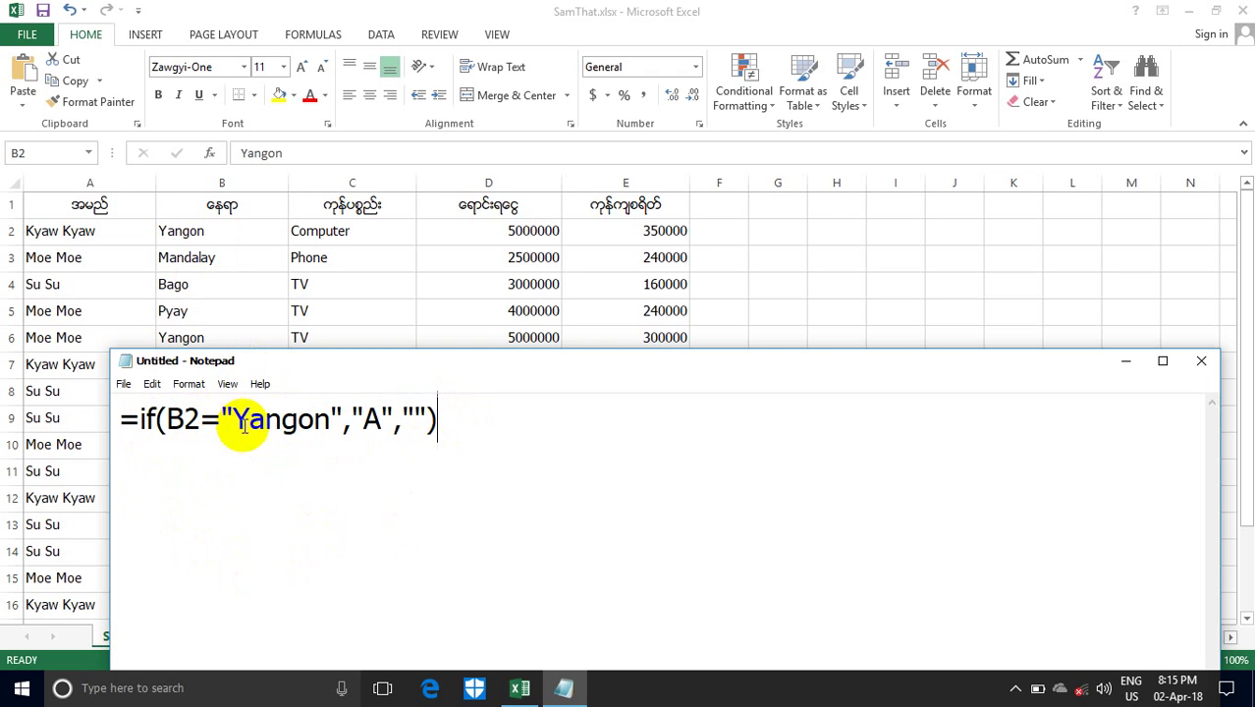
click(446, 429)
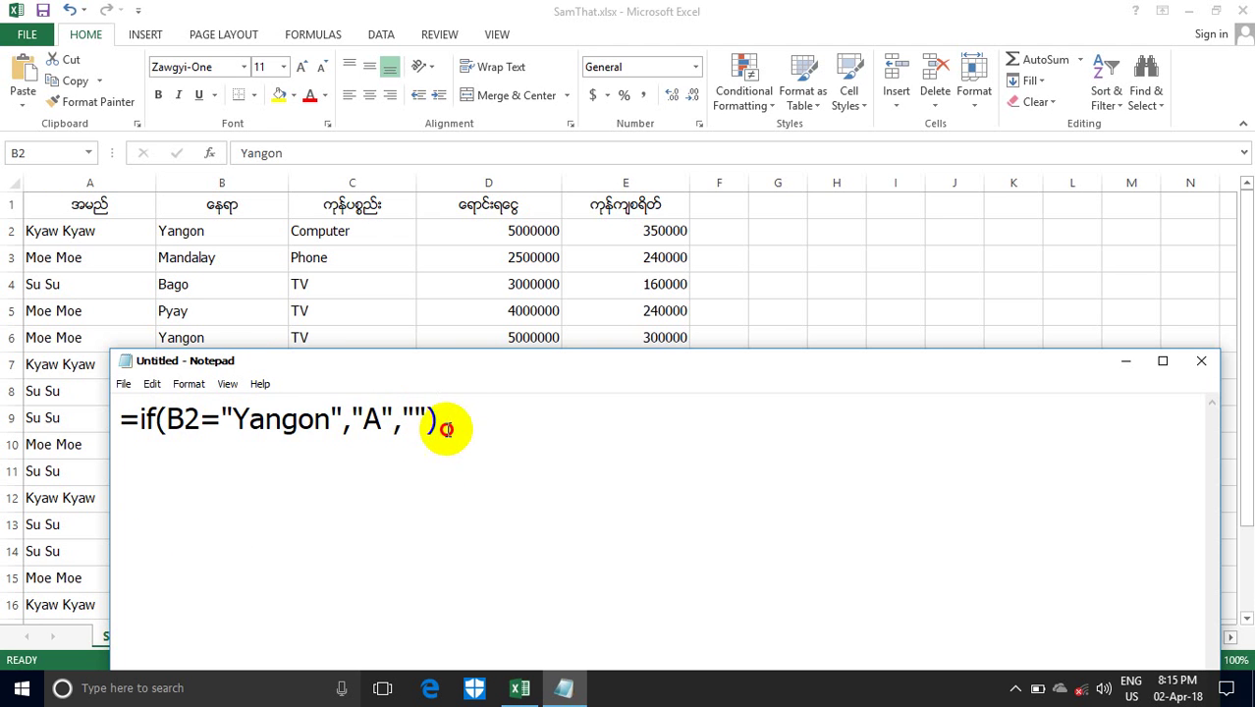
drag(447, 429, 141, 422)
right_click(149, 435)
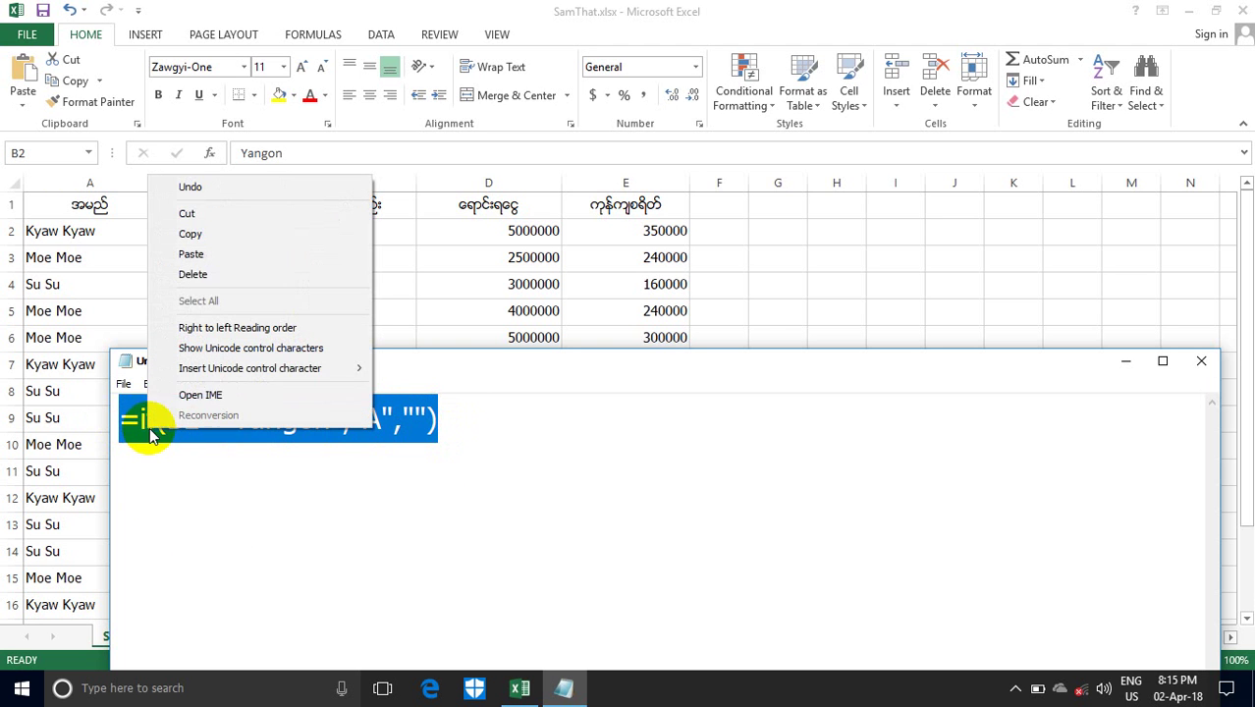
click(196, 238)
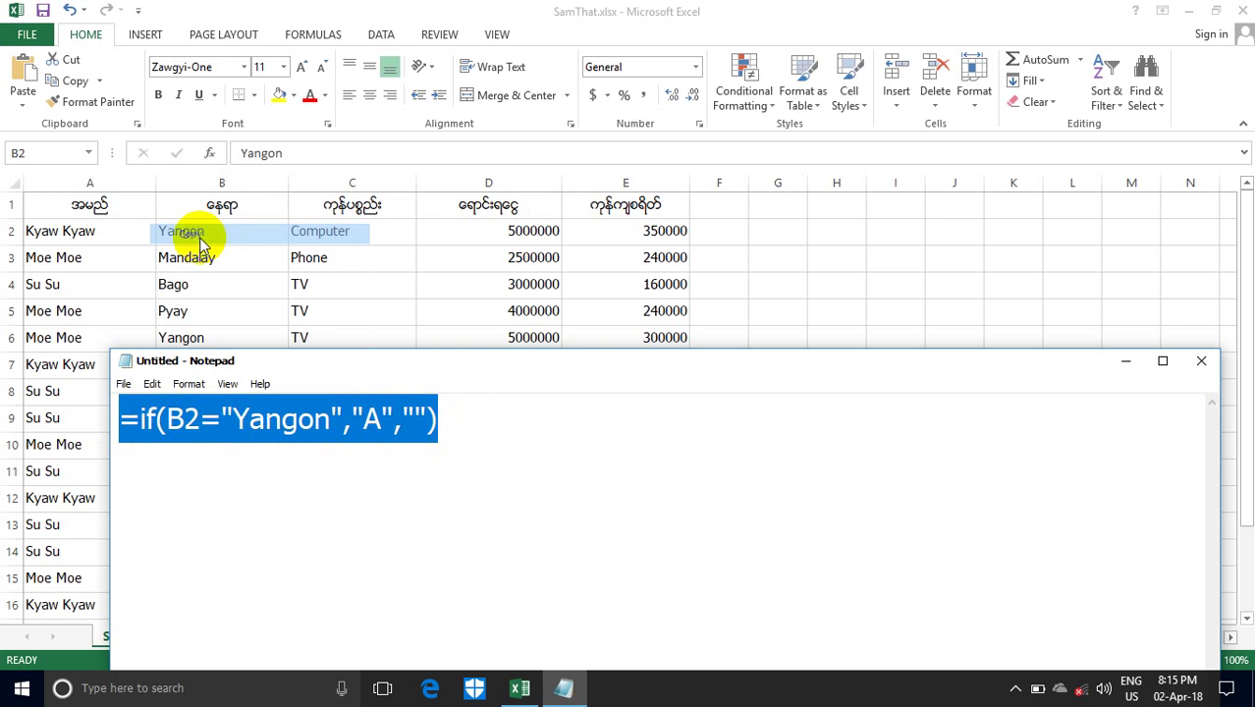
Minimize Notepad and enter the copied formula =if(B2="Yangon","A","") in cell F2 of the Excel sheet.
click(1129, 366)
click(720, 237)
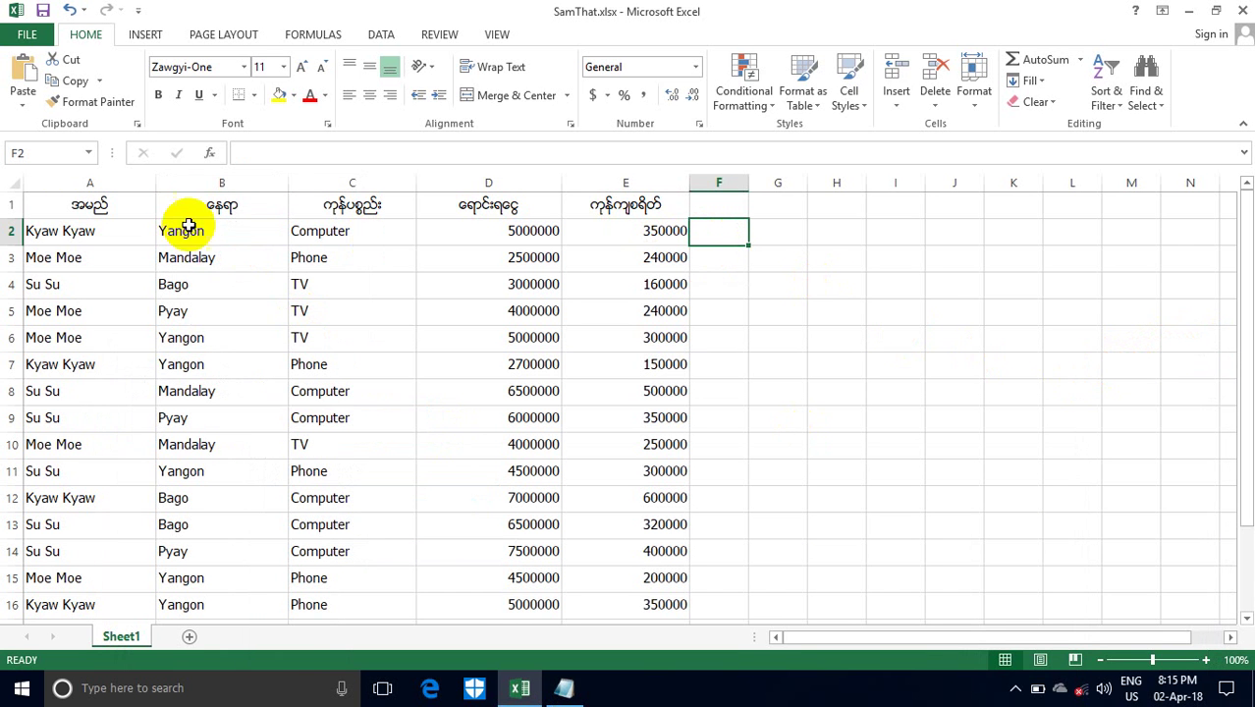
click(253, 154)
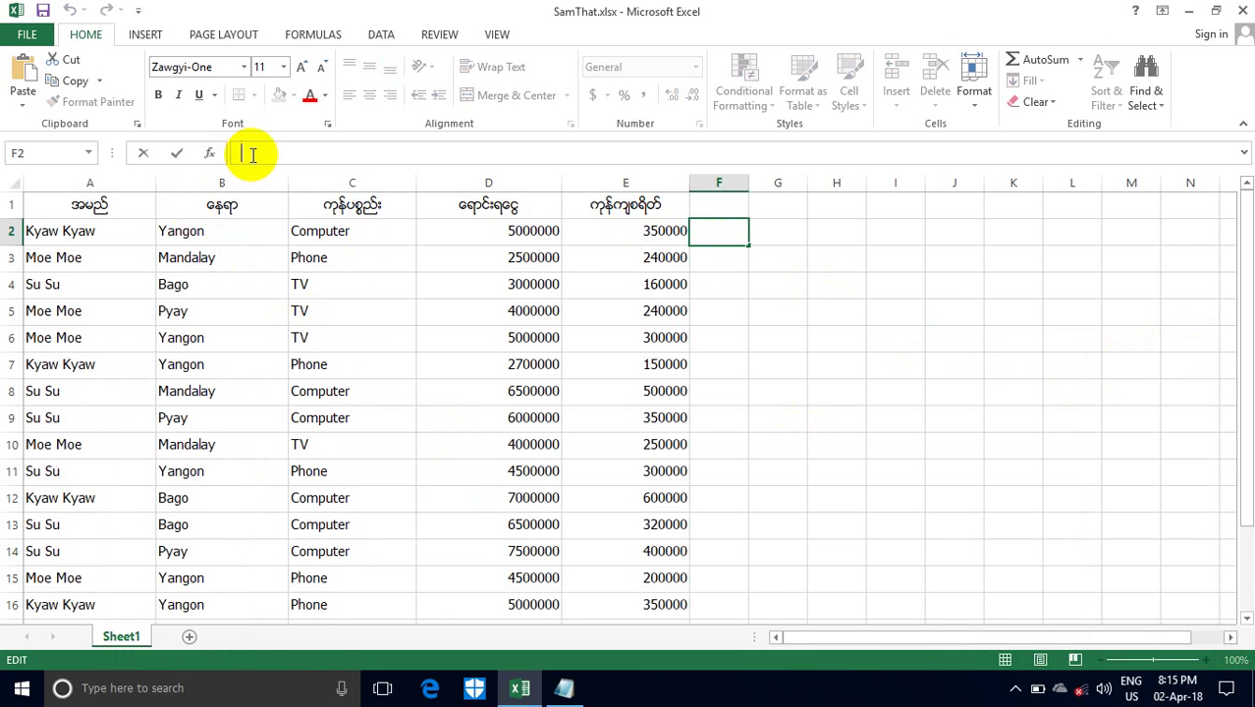
key(ctrl+v)
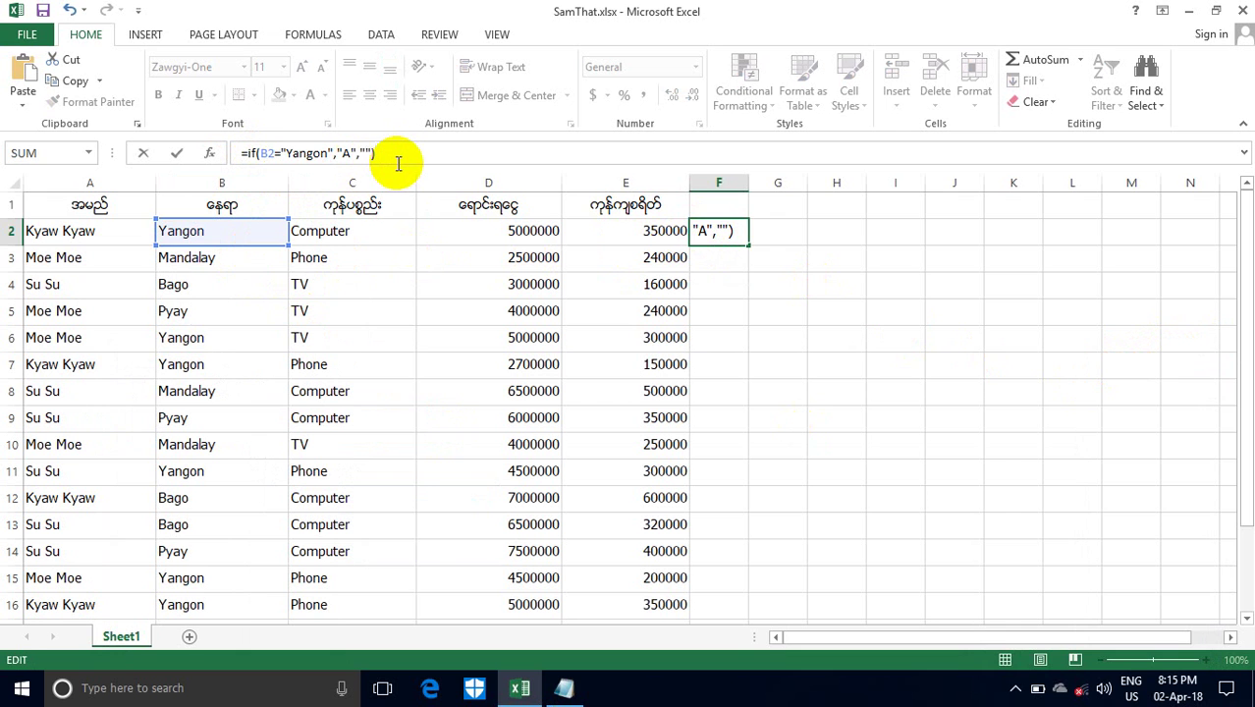
key(Return)
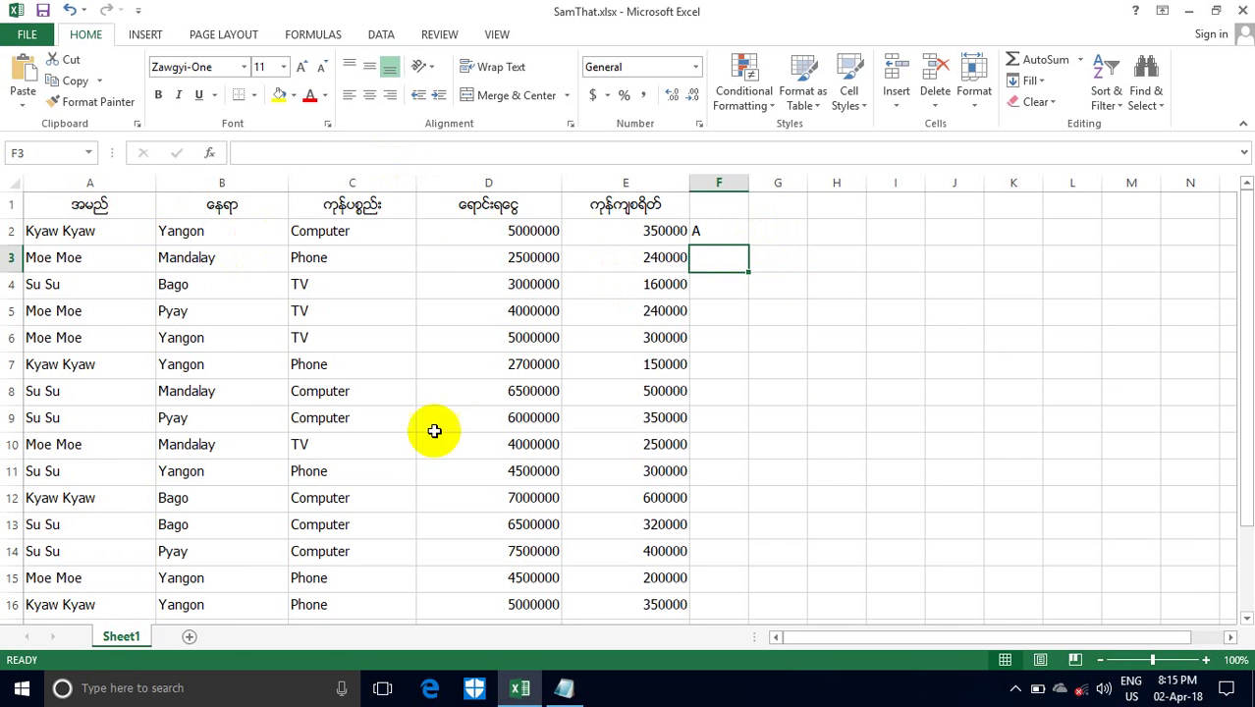
Fill the Yangon IF formula from F2 down to row 16 in column F, then deselect the range.
click(730, 234)
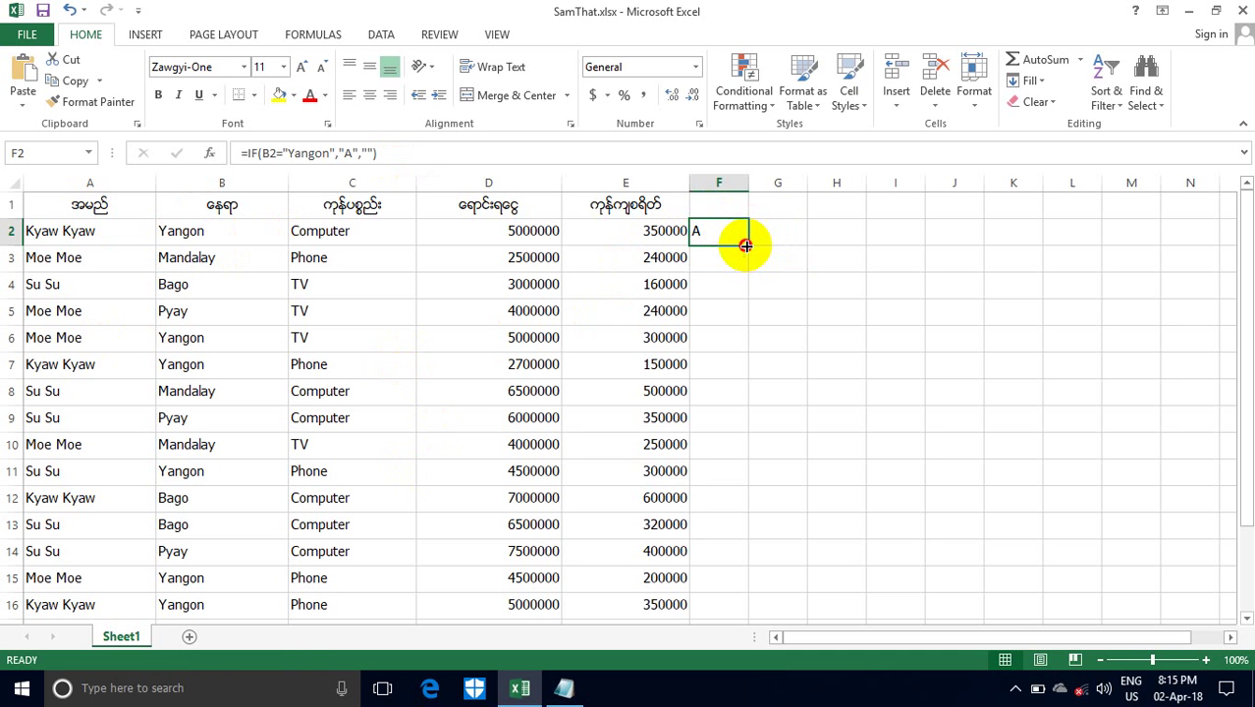
drag(745, 242, 756, 478)
drag(1233, 477, 1236, 323)
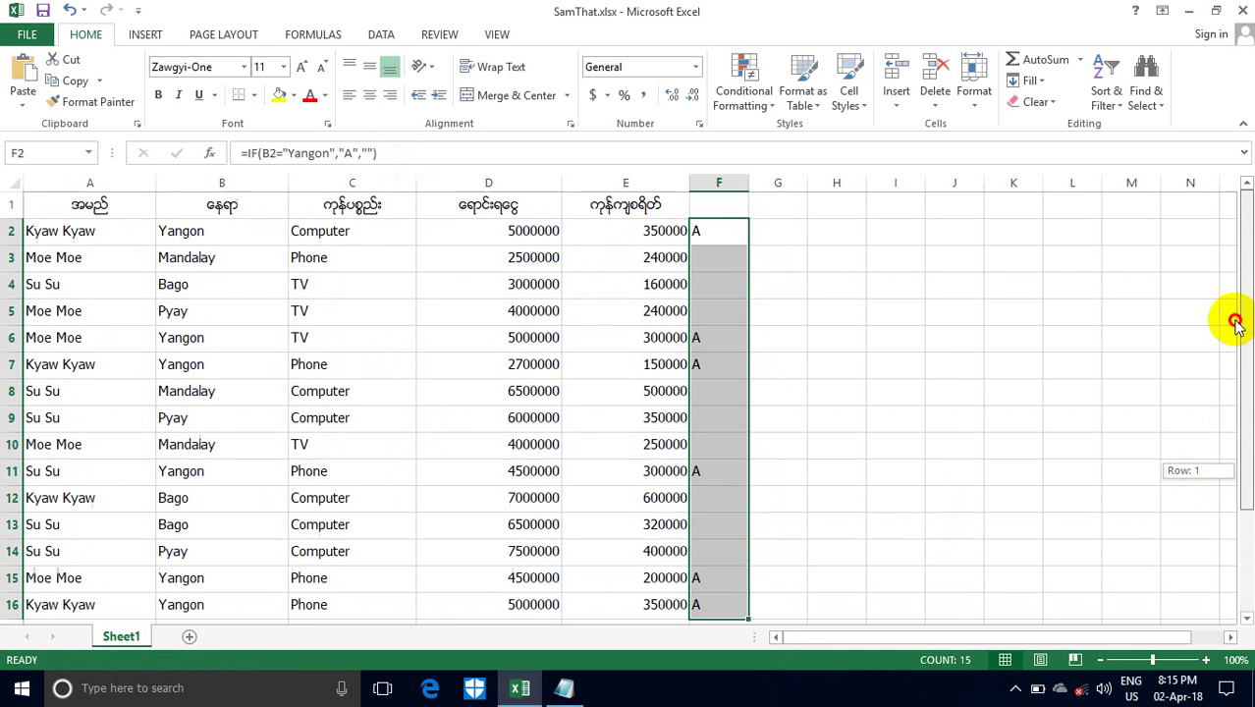
click(841, 389)
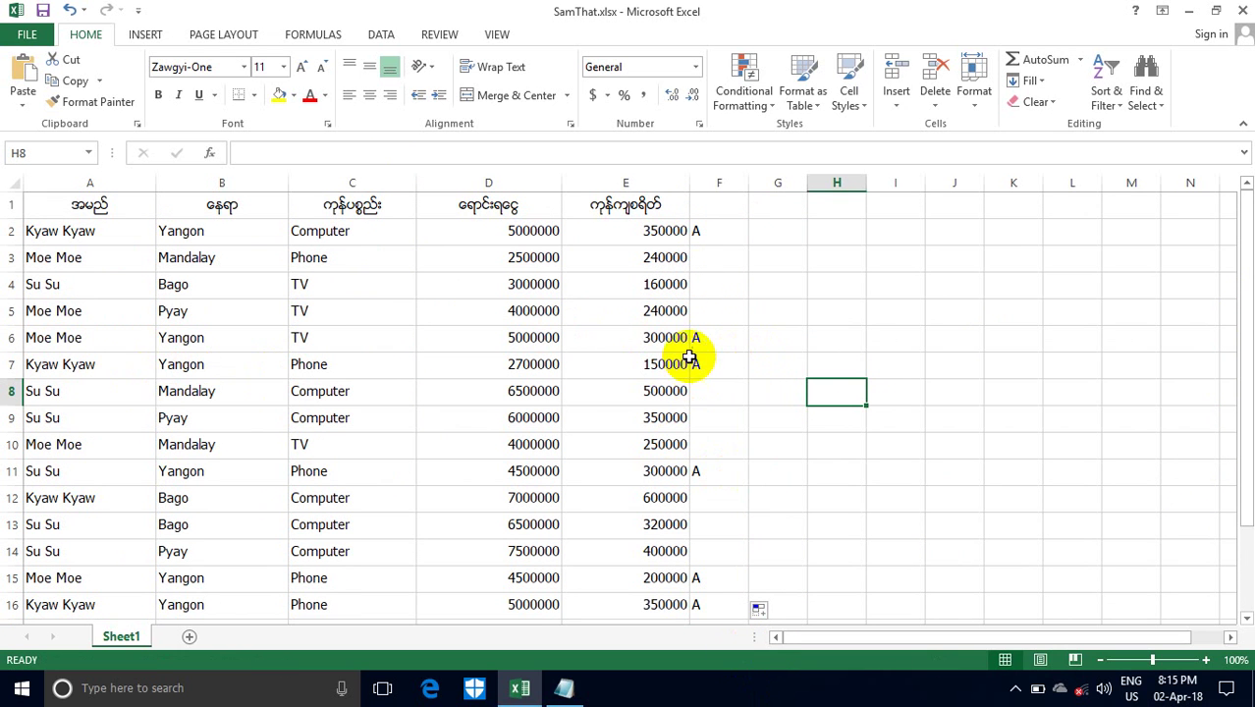
Clear the contents of the entire column F.
click(708, 184)
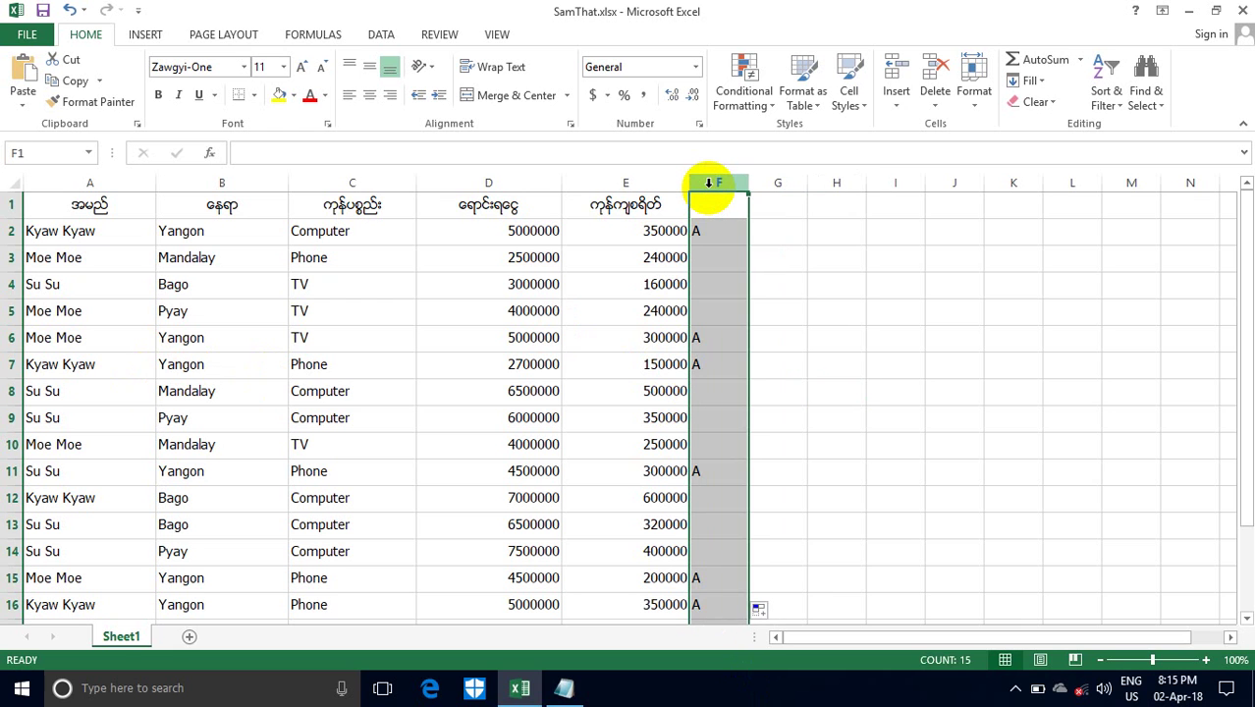
key(Delete)
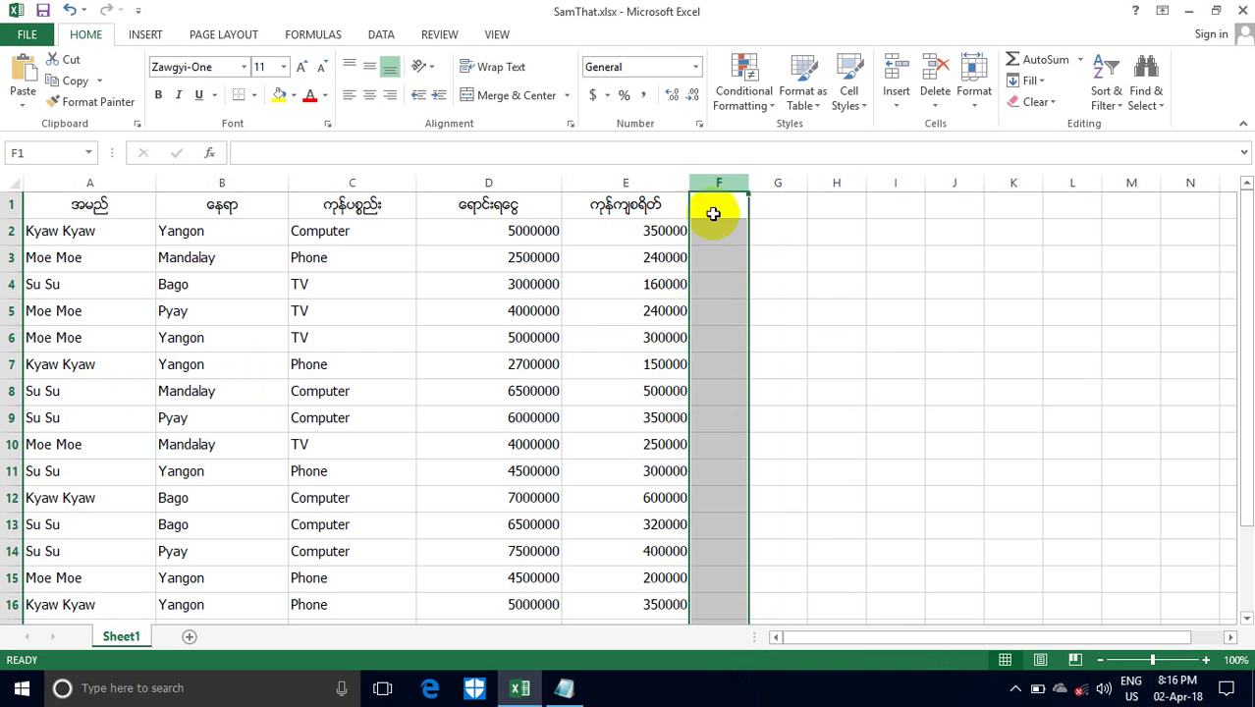
Switch to Notepad, delete the whole Yangon formula and shift the Notepad window slightly.
click(575, 698)
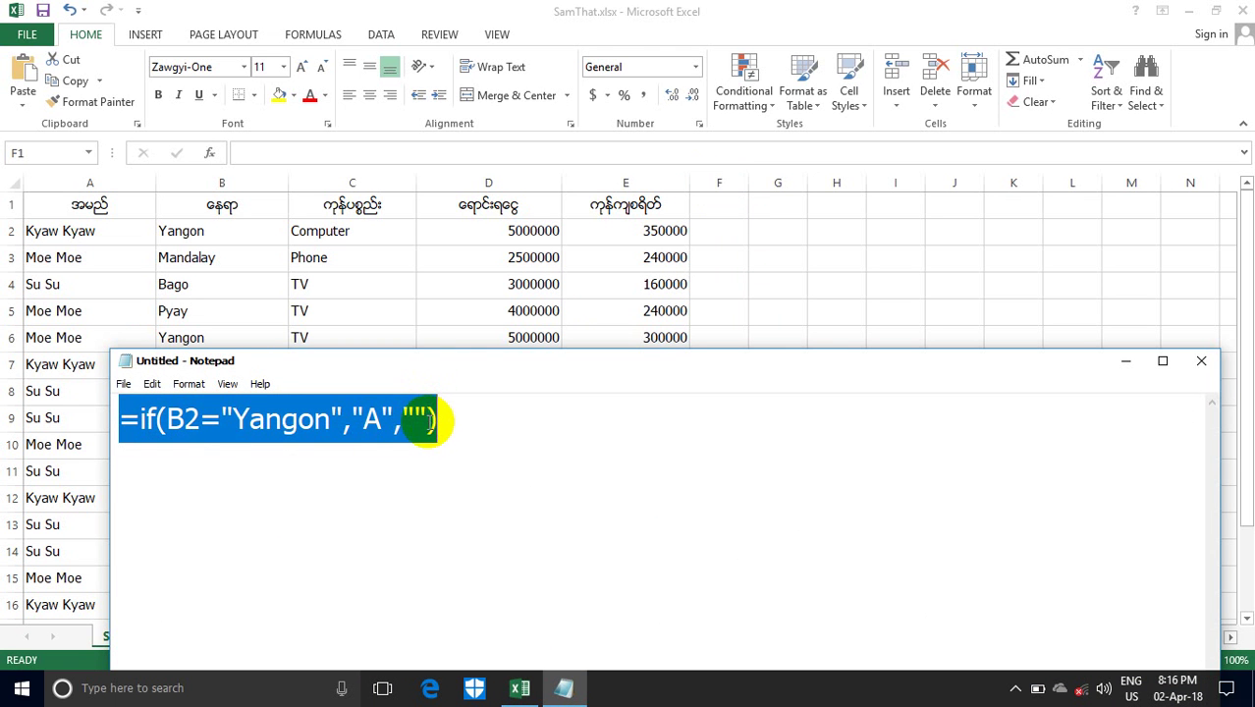
click(439, 420)
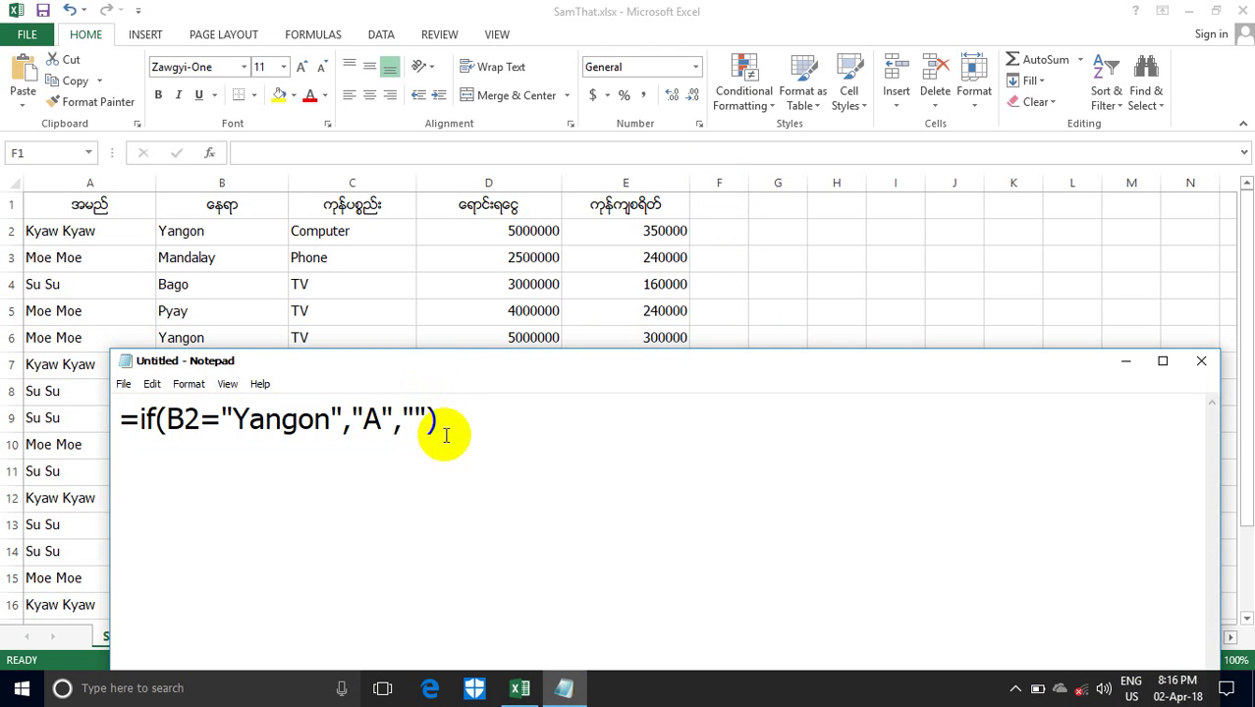
key(BackSpace)
key(BackSpace)
key(BackSpace)
key(BackSpace)
key(BackSpace)
key(BackSpace)
key(BackSpace)
key(BackSpace)
key(BackSpace)
key(BackSpace)
key(BackSpace)
key(BackSpace)
key(BackSpace)
key(BackSpace)
key(BackSpace)
key(BackSpace)
key(BackSpace)
key(BackSpace)
key(BackSpace)
key(BackSpace)
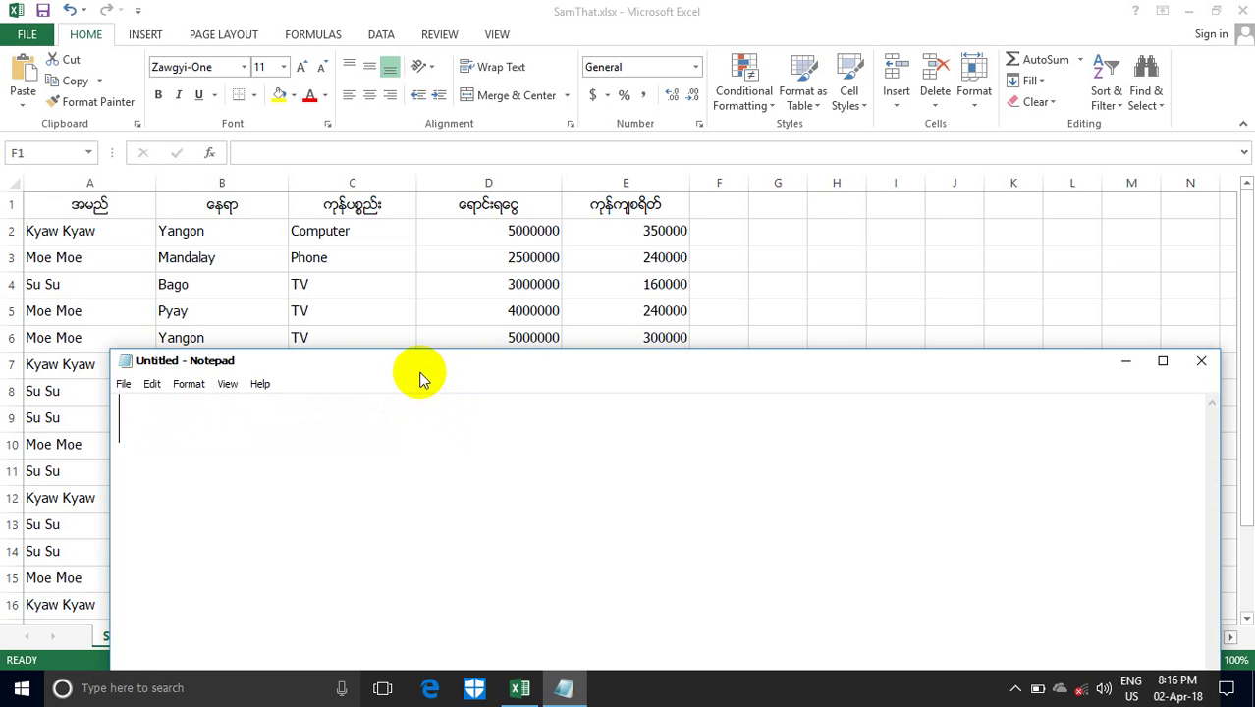
drag(421, 378, 451, 367)
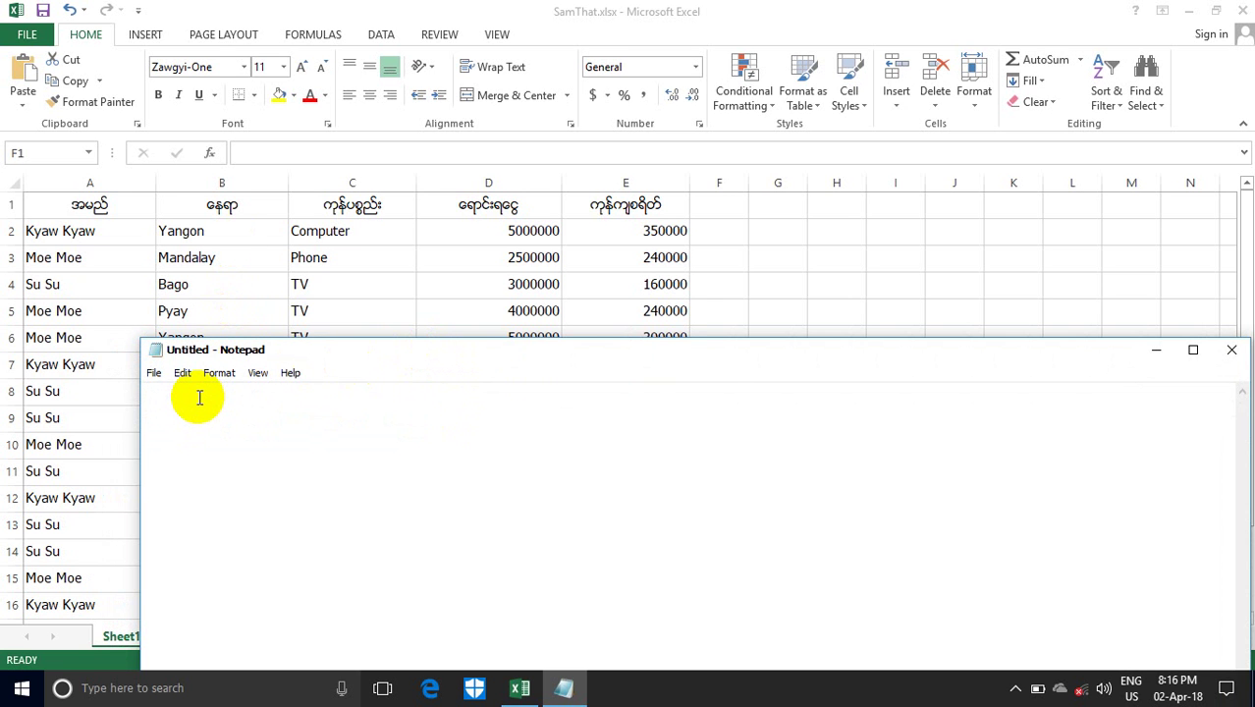
Start a nested OR formula in the empty Notepad document with =If(or(b2="Yangon" as the first condition.
text(=If(of)
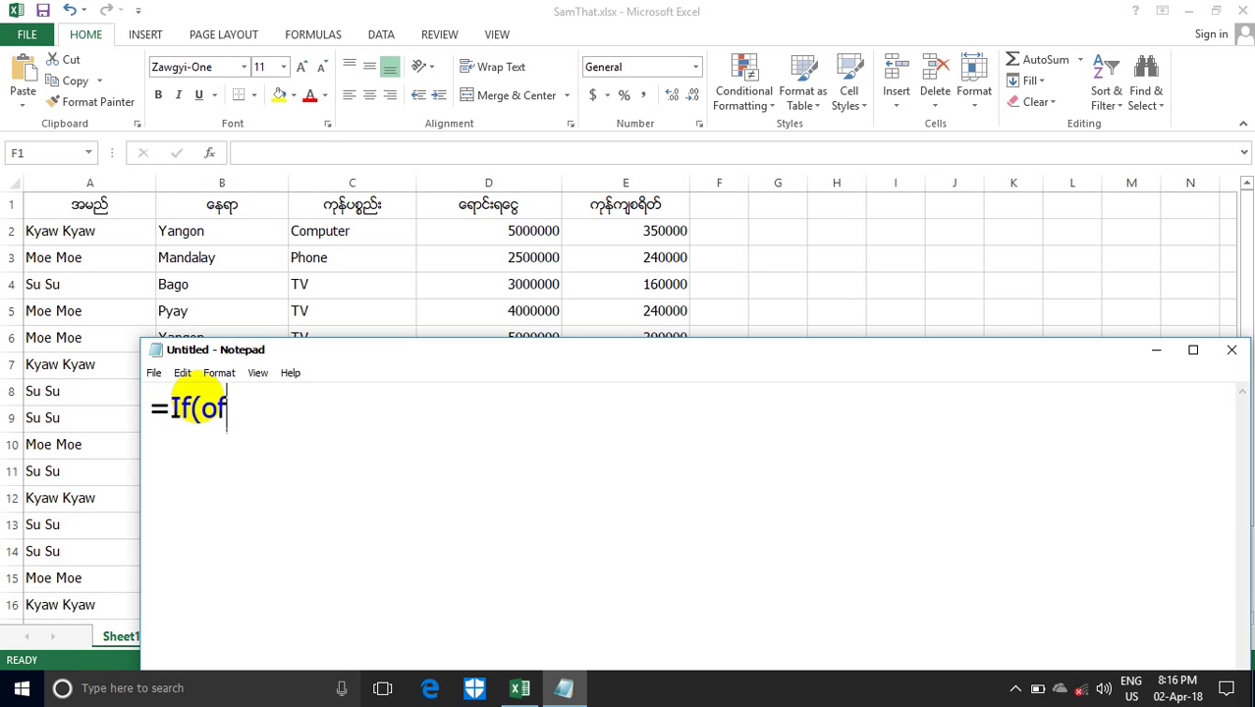
key(BackSpace)
text(r()
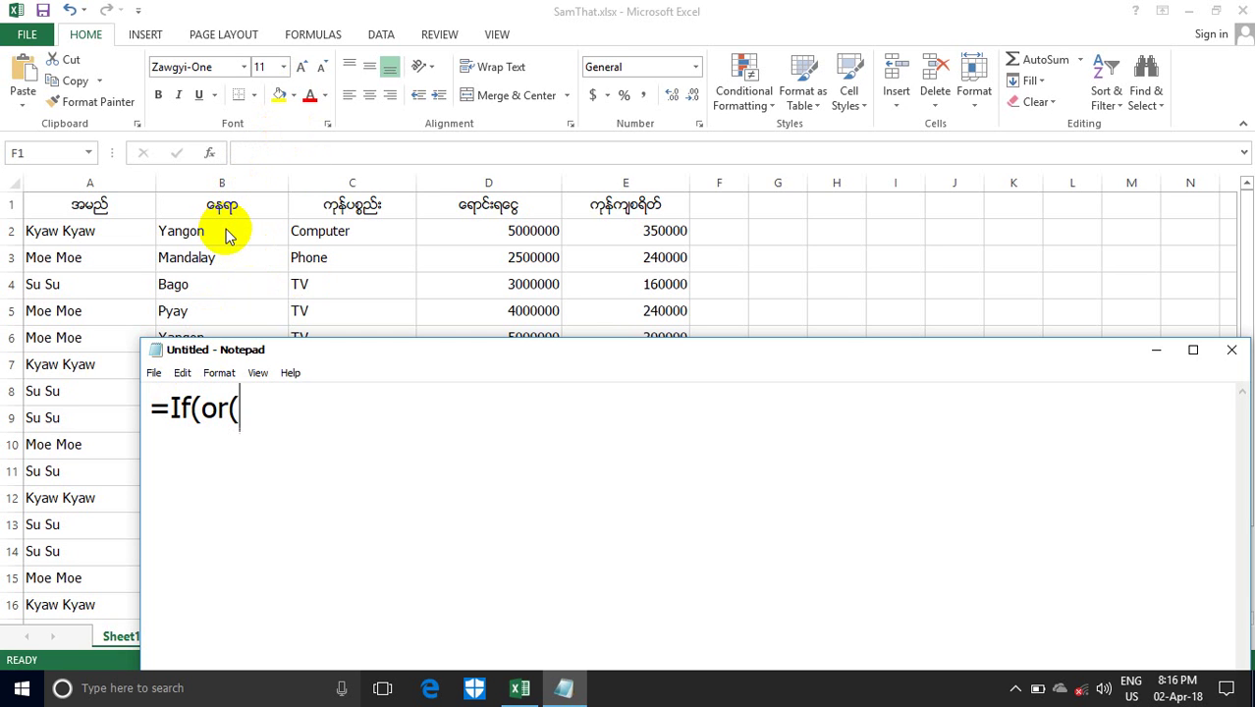
text(b)
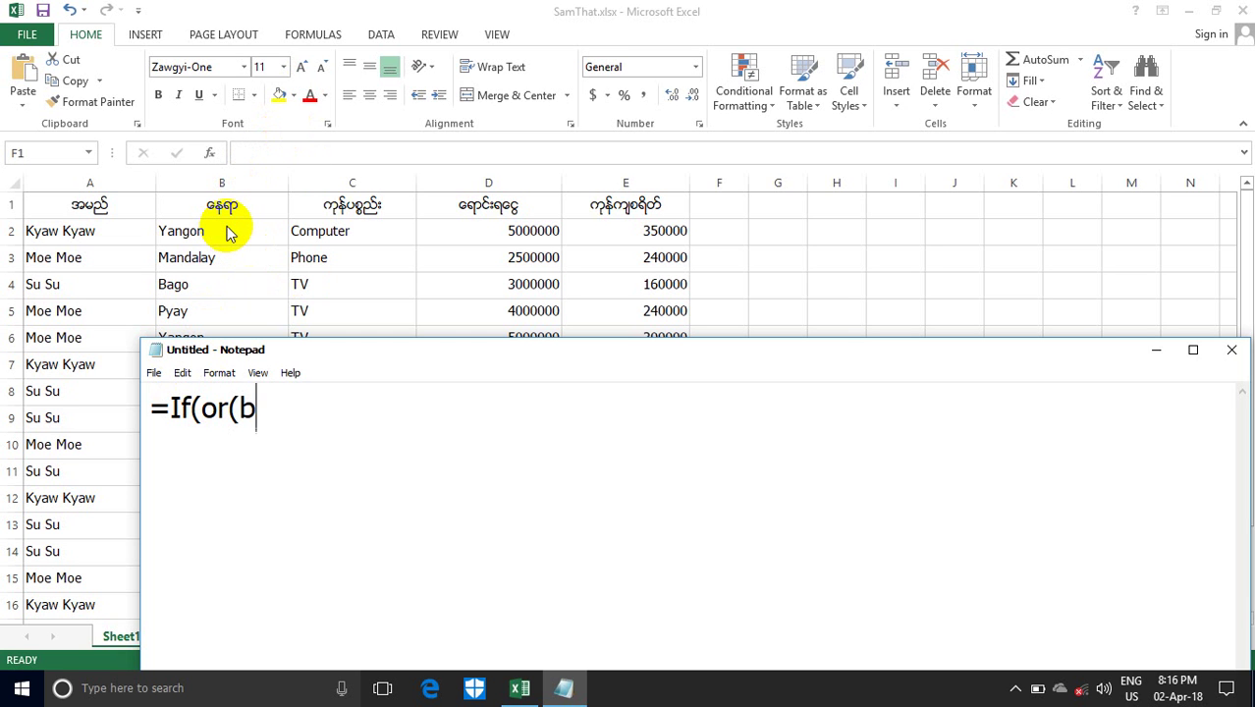
text(2="Yang)
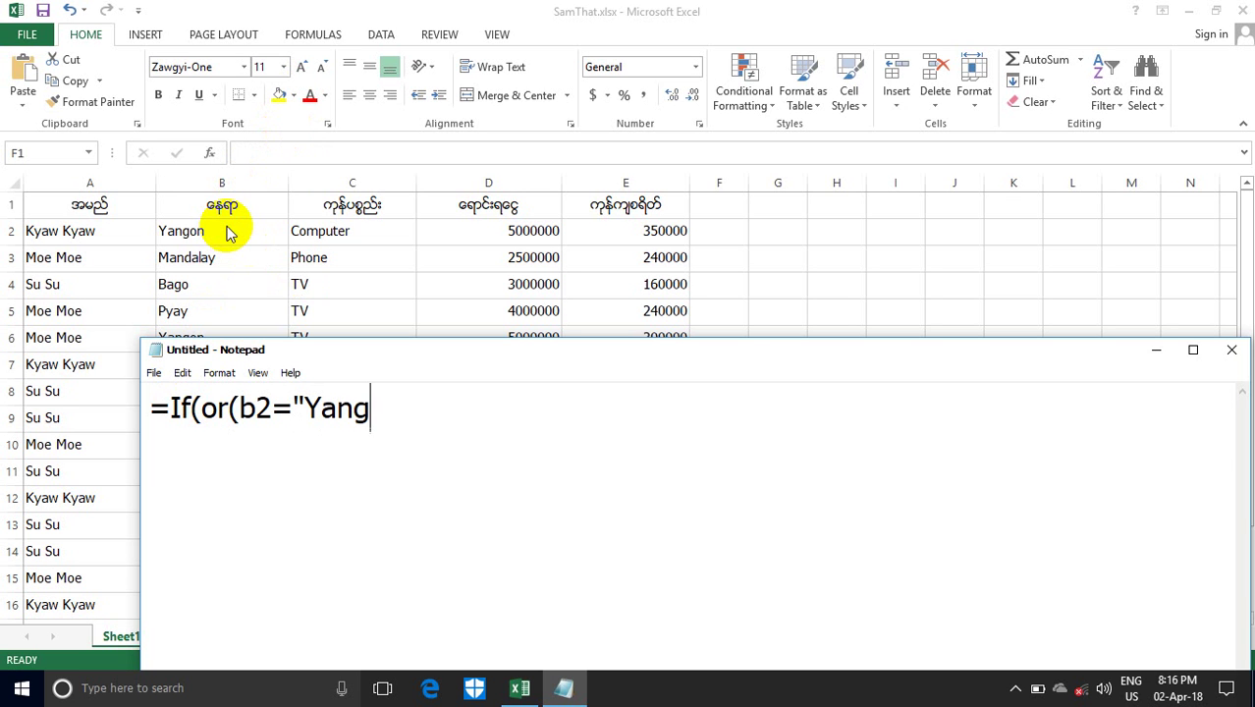
text(on")
Add b2="Mandalay" as the second OR condition, close the OR bracket and put a comma after it.
text(,b)
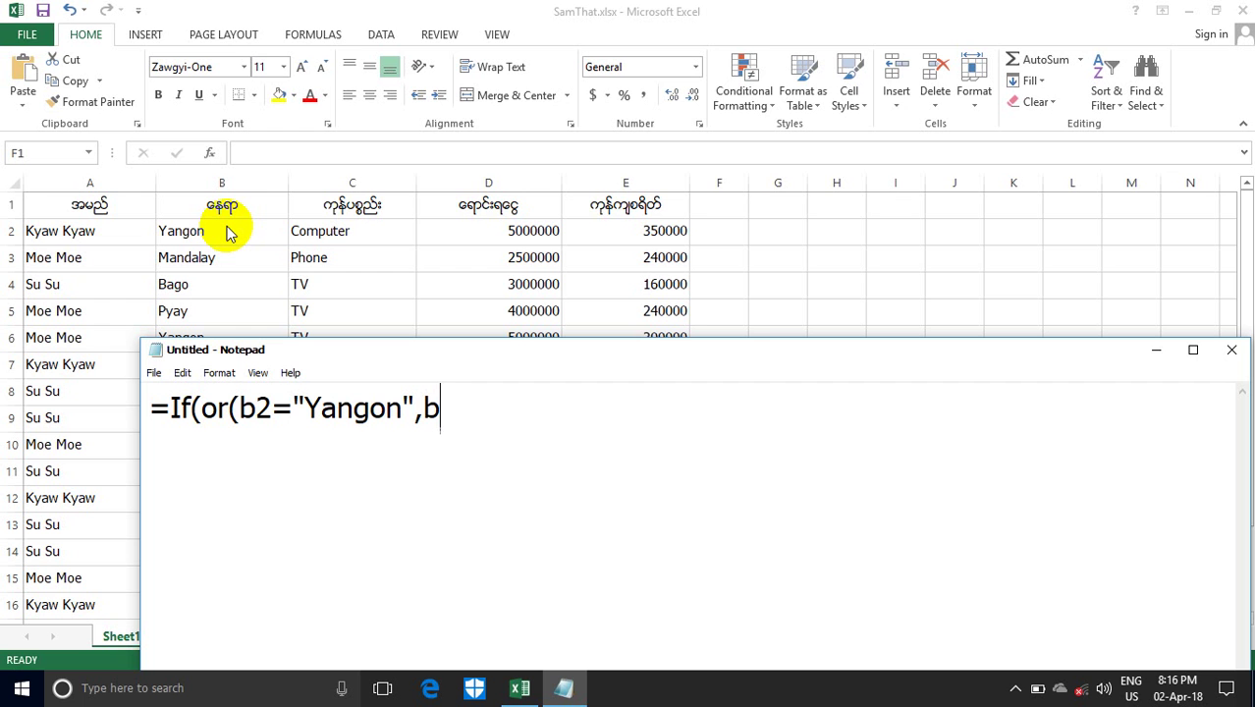
text(2+)
key(BackSpace)
text(=)
text(")
text(Ma)
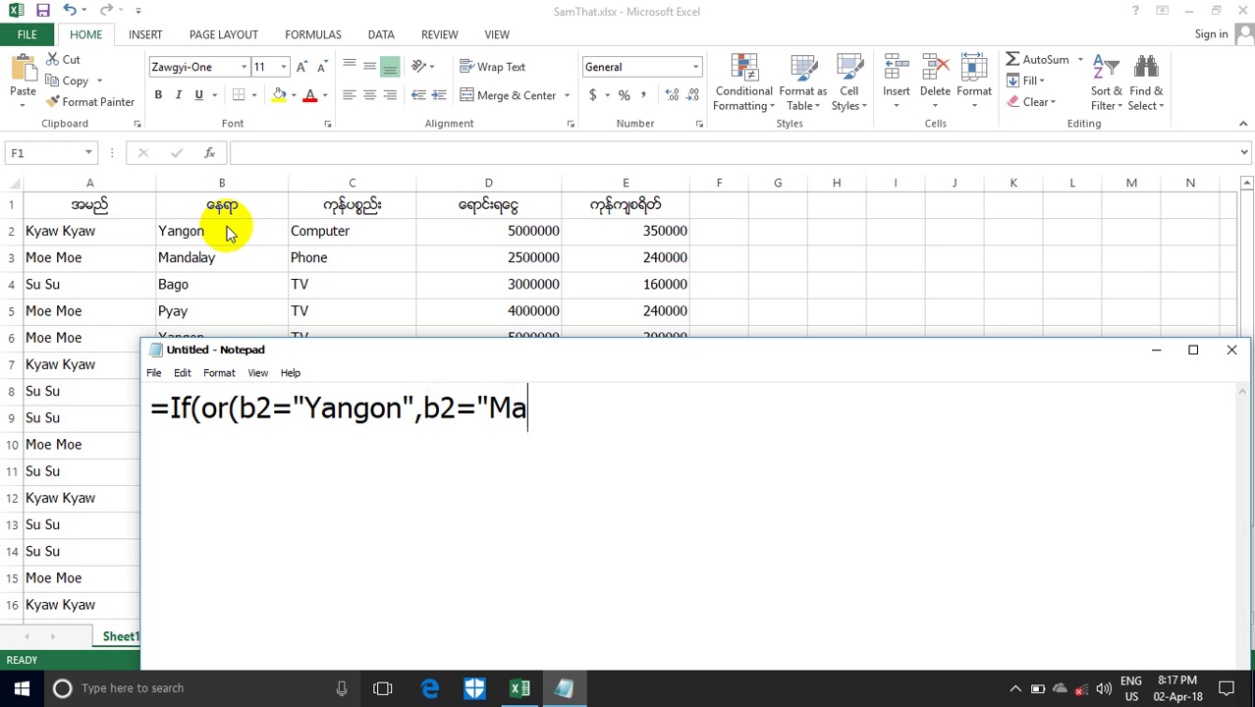
text(ndalay)
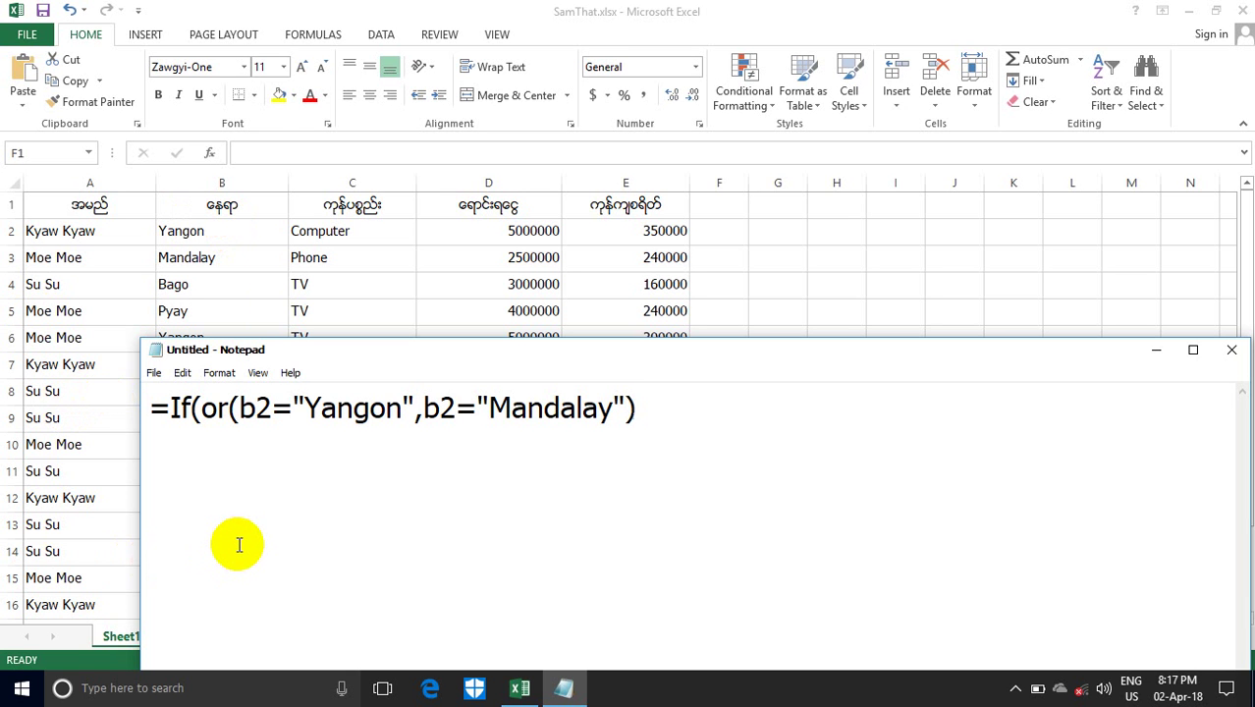
text(,)
Complete the OR formula with "A" as the true result and "C" as the false result, then close the bracket.
double_click(259, 408)
click(355, 412)
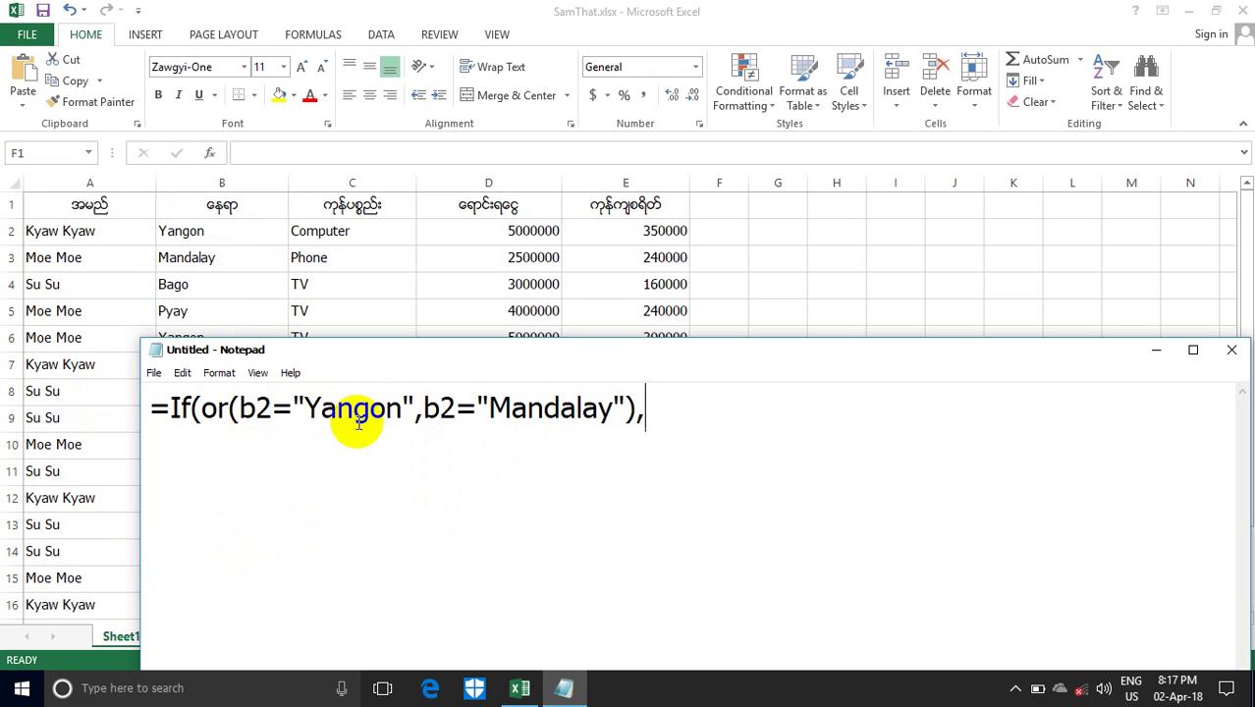
double_click(442, 410)
click(559, 418)
double_click(218, 408)
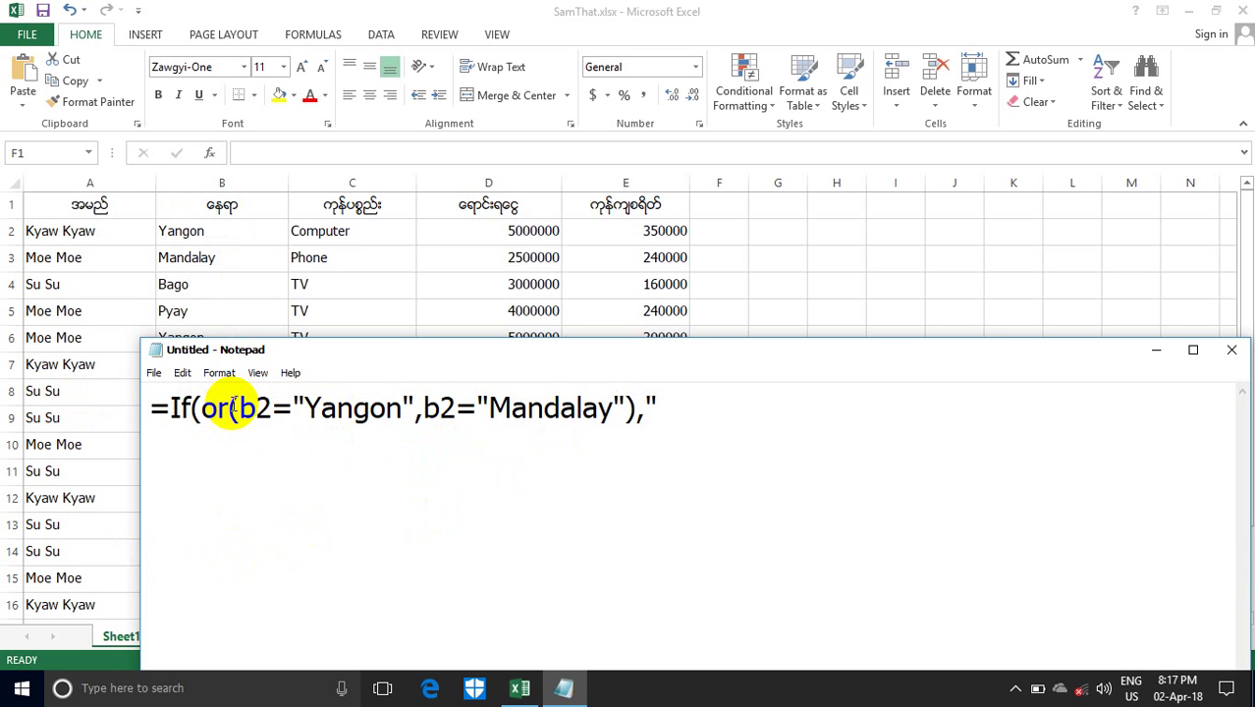
text(A")
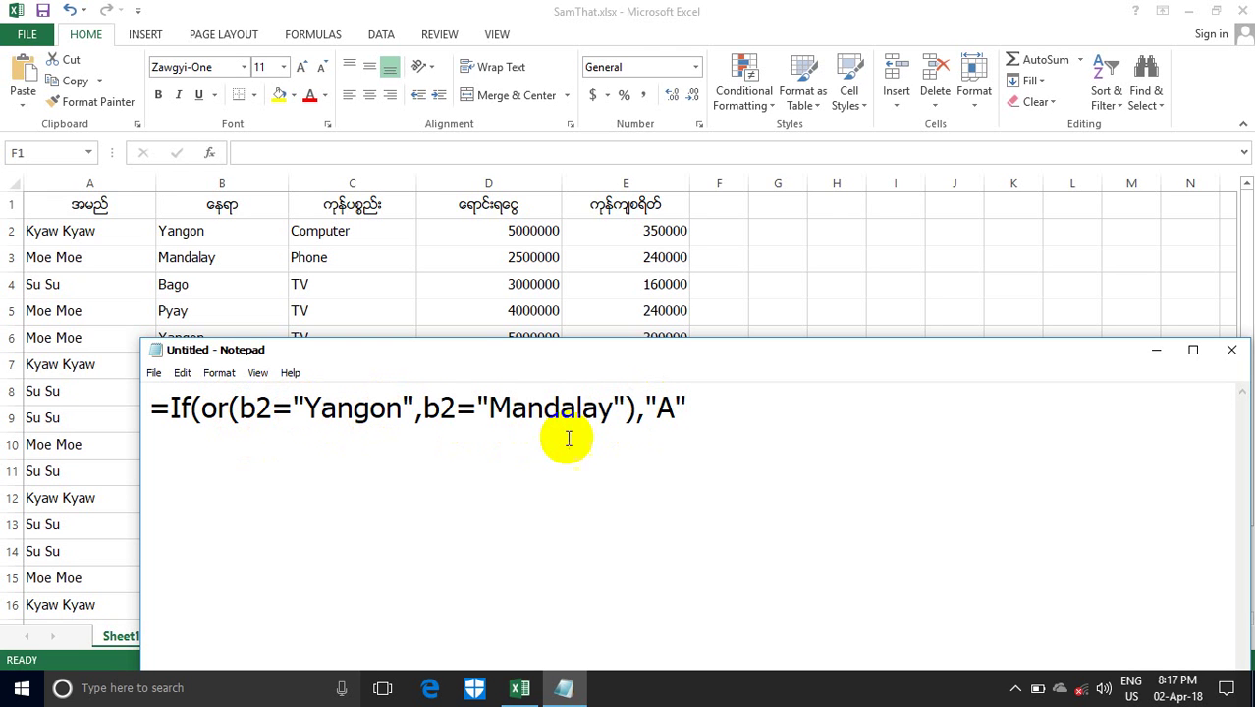
drag(636, 408, 664, 408)
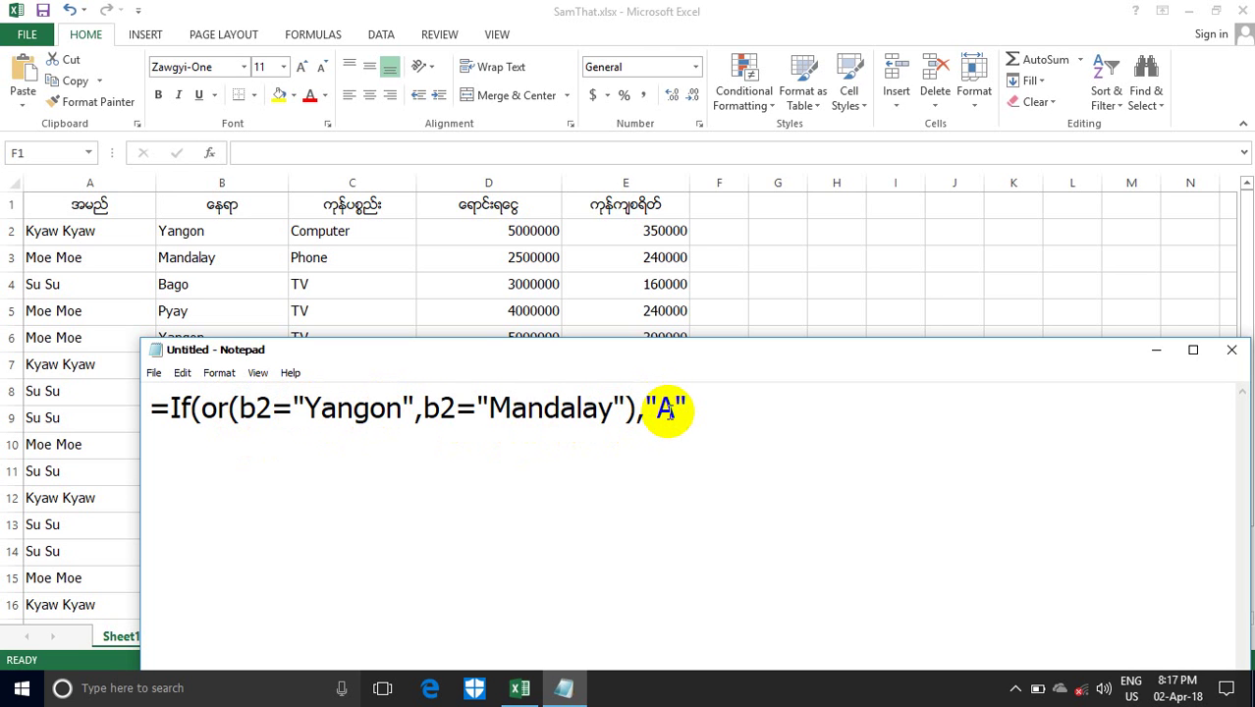
key(BackSpace)
text(,)
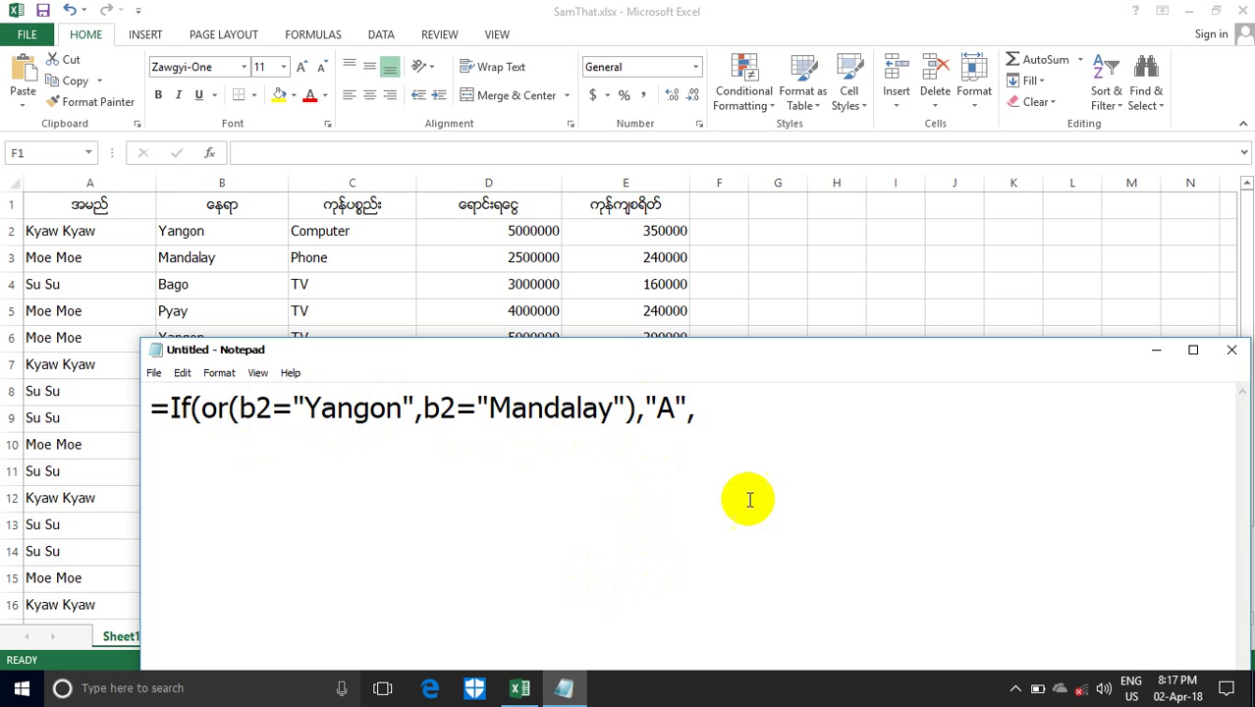
double_click(668, 421)
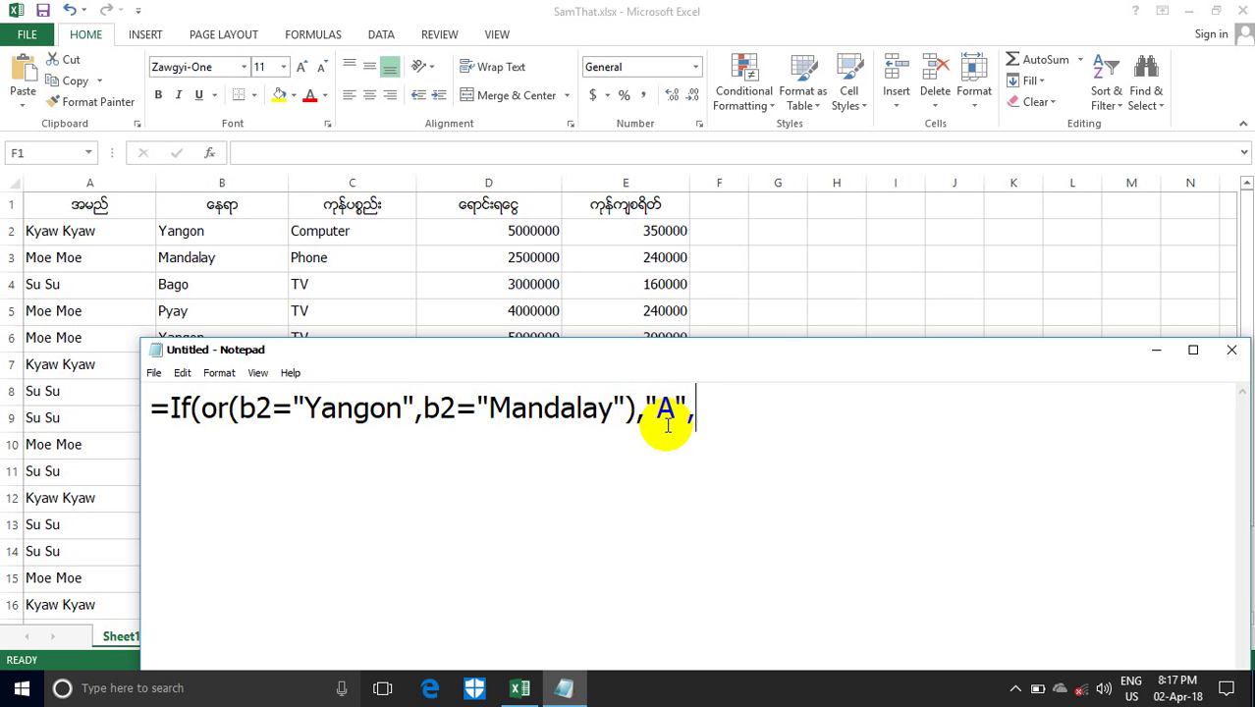
text("C"))
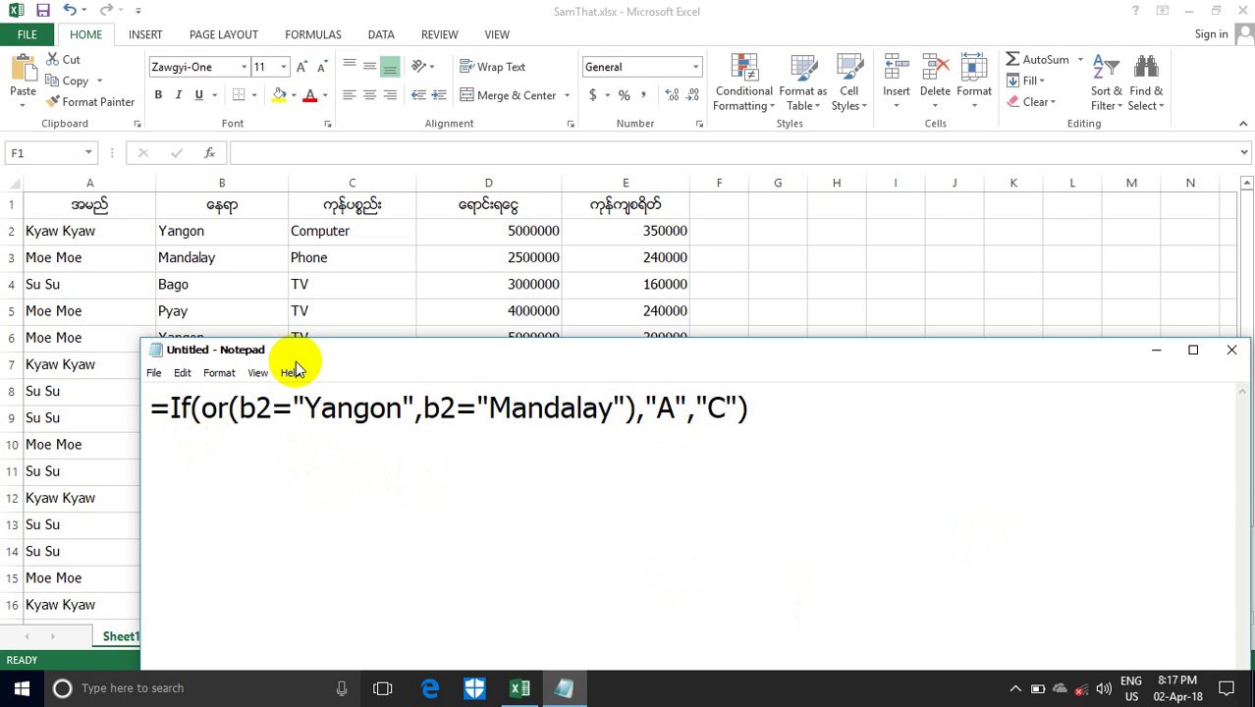
Shift the Notepad window slightly and copy the whole formula =If(or(b2="Yangon",b2="Mandalay"),"A","C").
drag(291, 351, 240, 338)
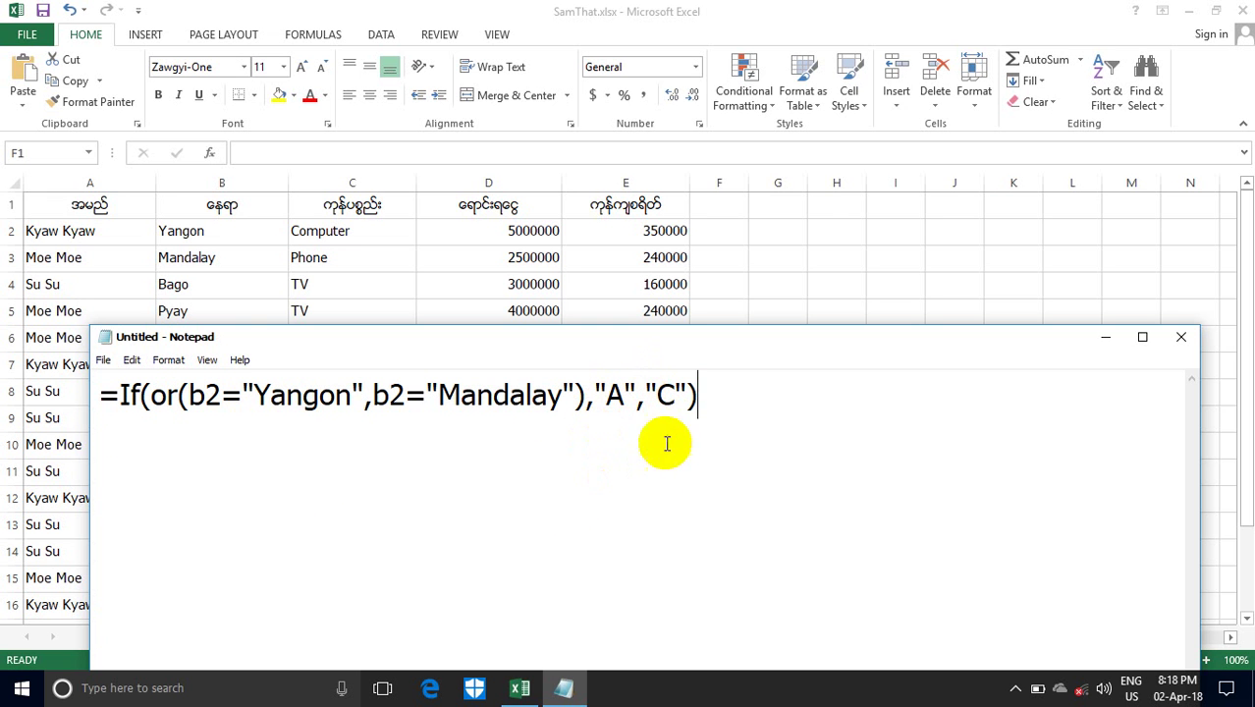
drag(699, 398, 47, 410)
key(ctrl+c)
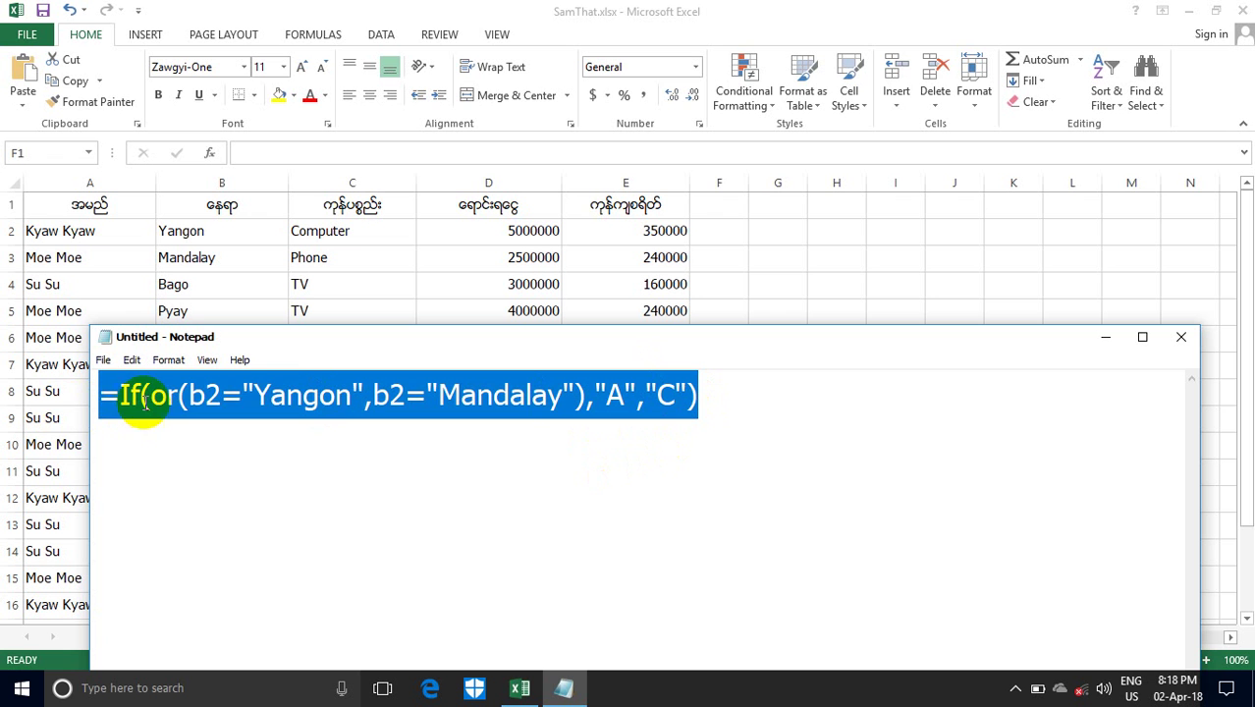
right_click(144, 412)
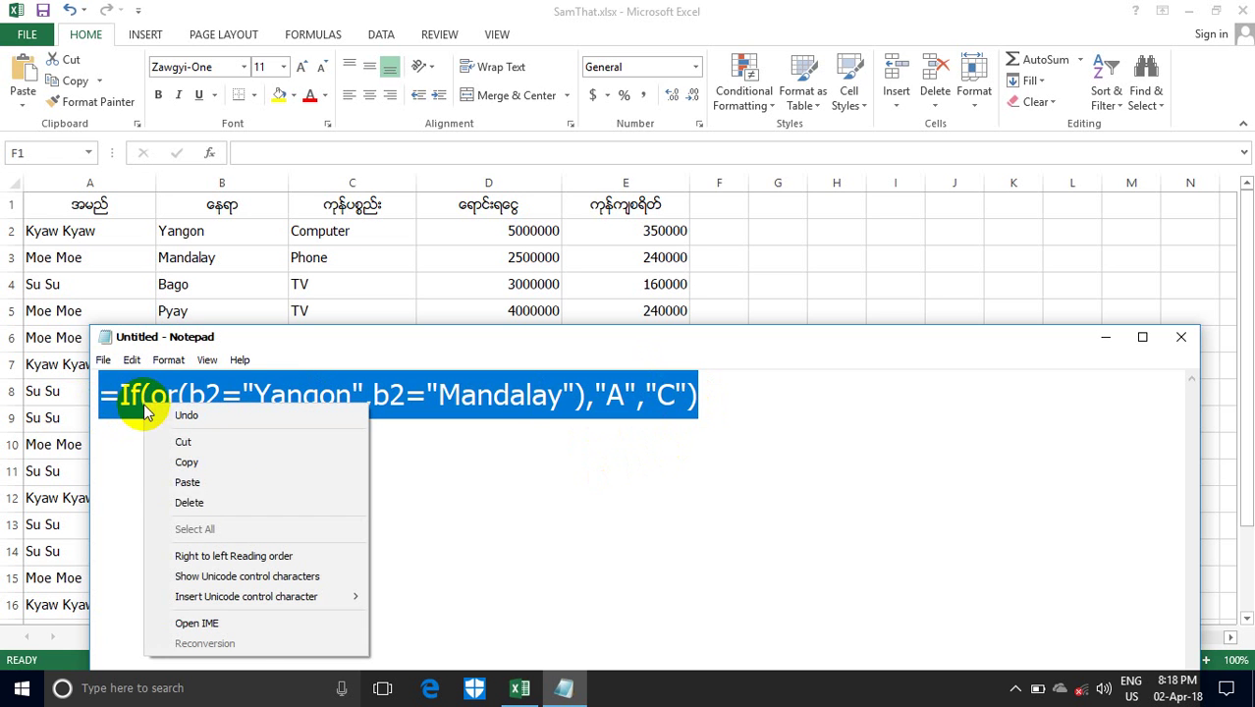
click(216, 462)
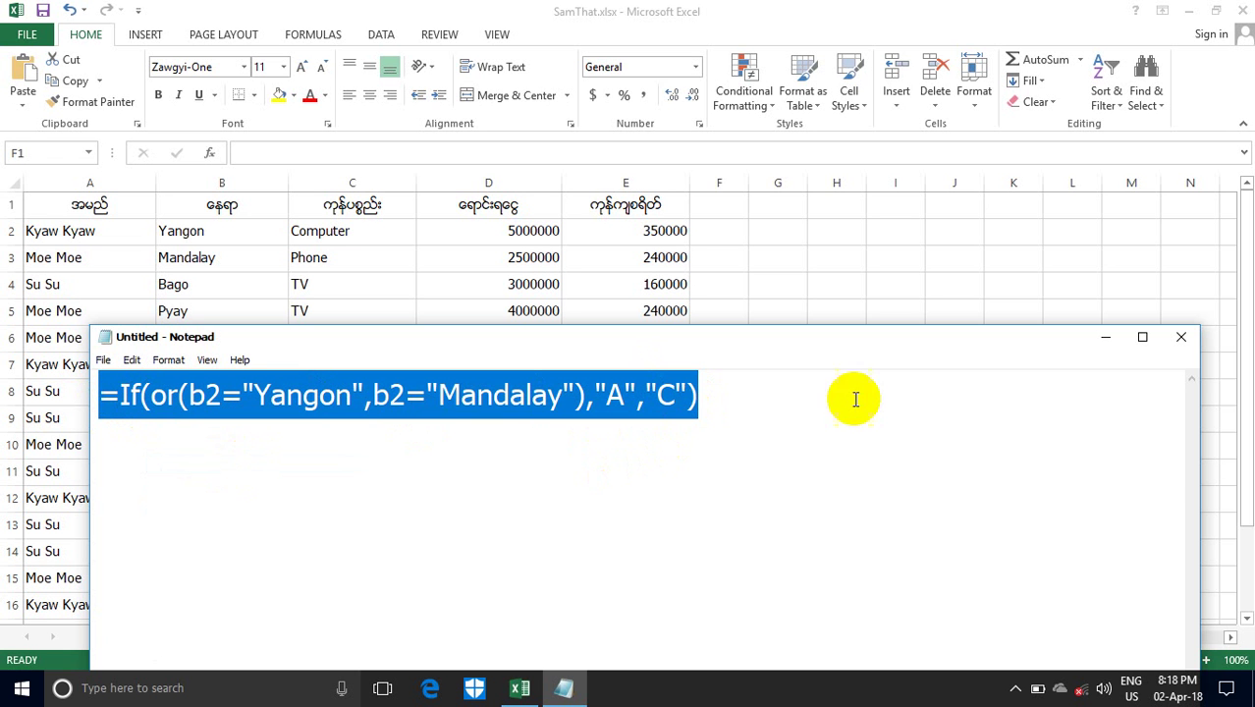
Minimize Notepad and enter the copied Yangon/Mandalay OR formula in cell F2 of the Excel sheet.
click(1107, 339)
click(727, 245)
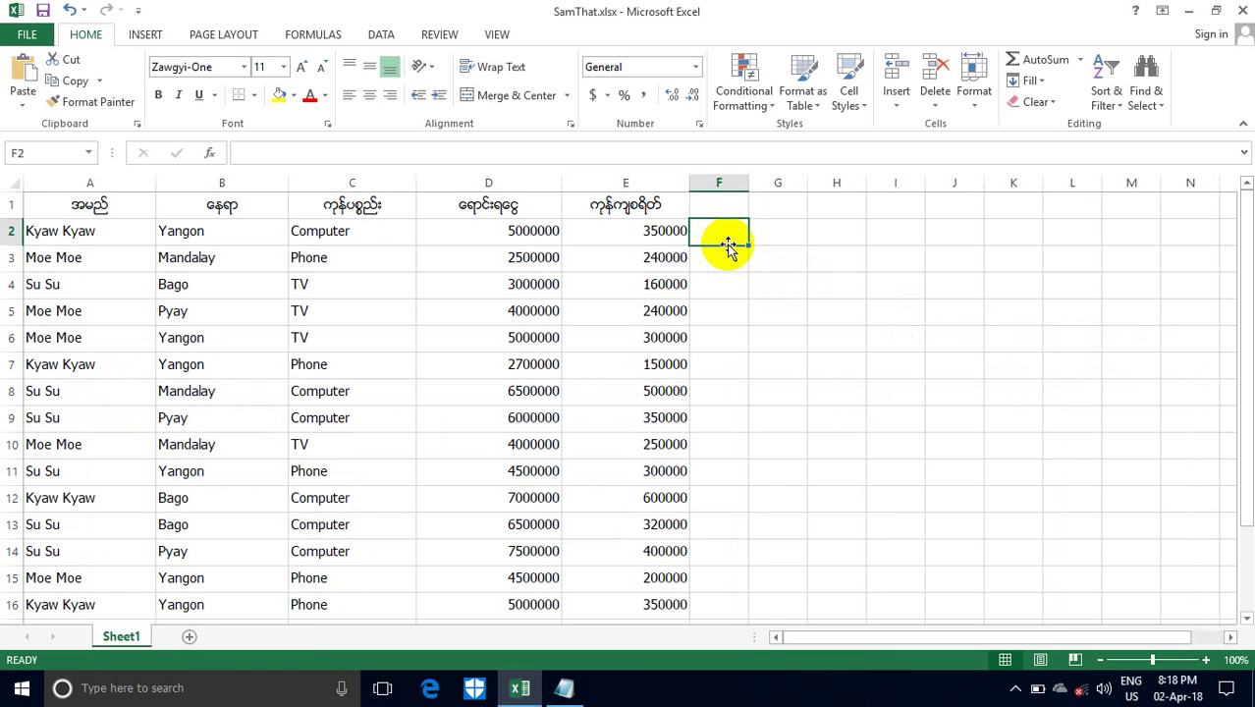
click(253, 157)
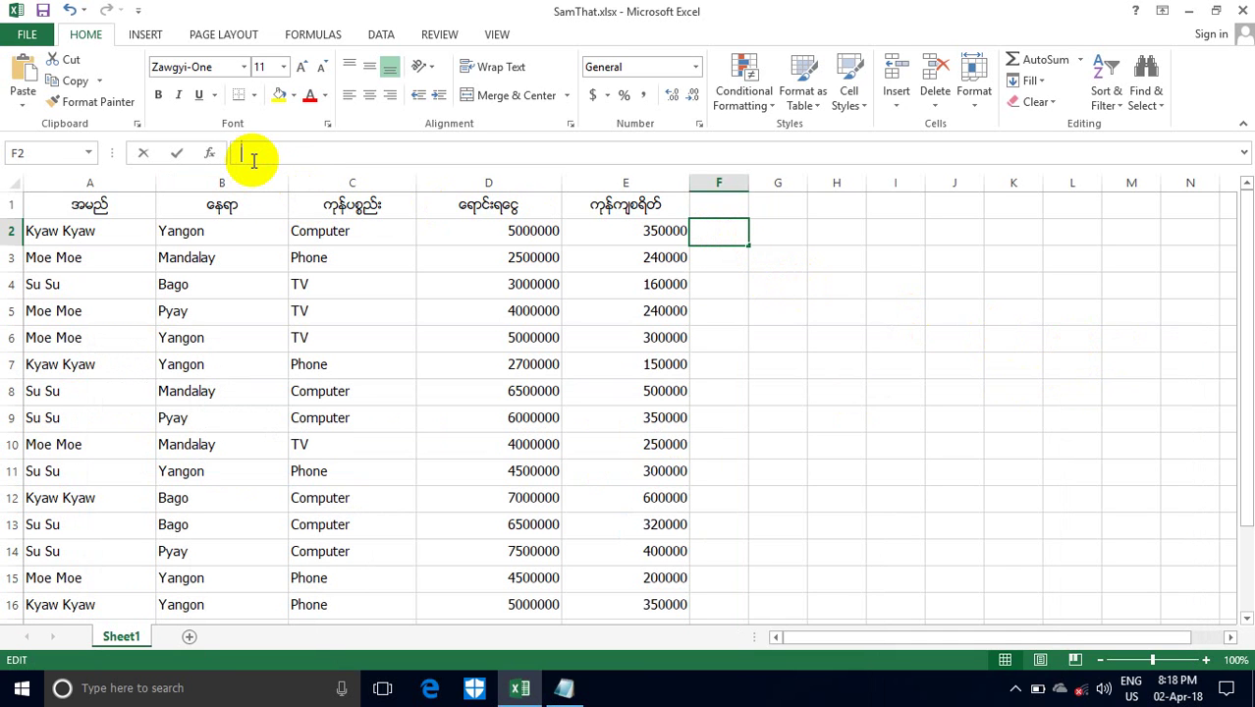
key(ctrl+v)
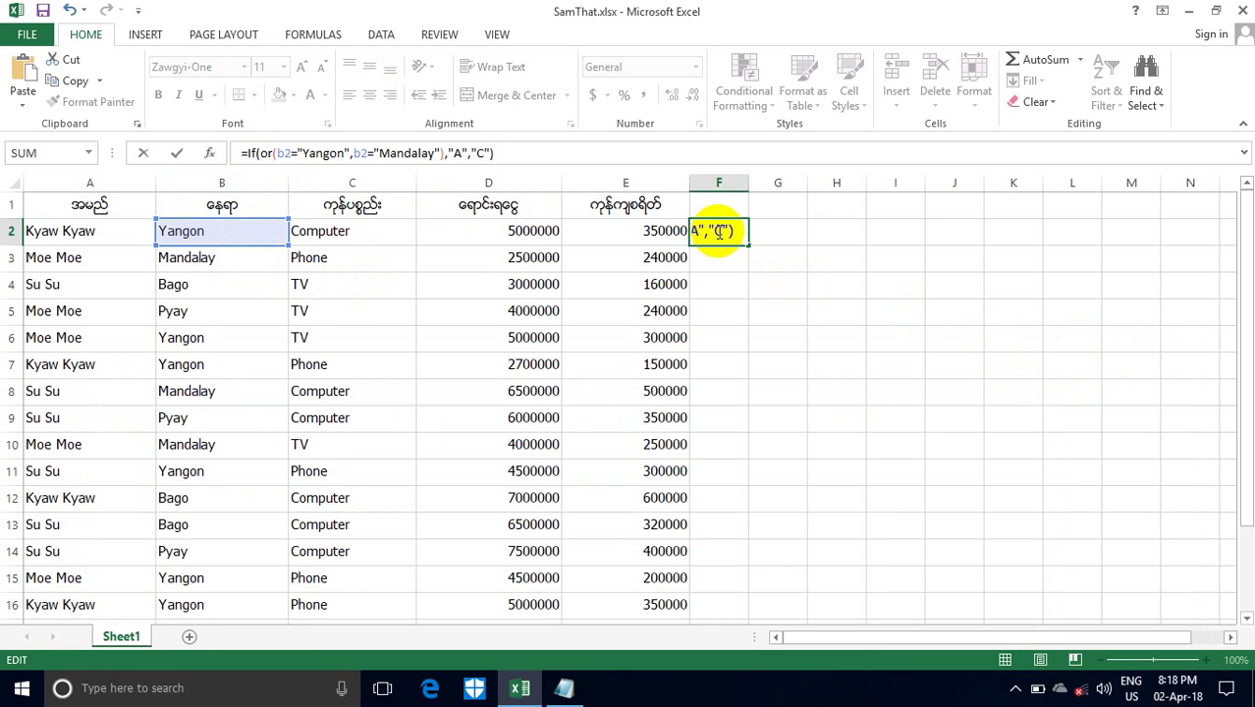
key(Return)
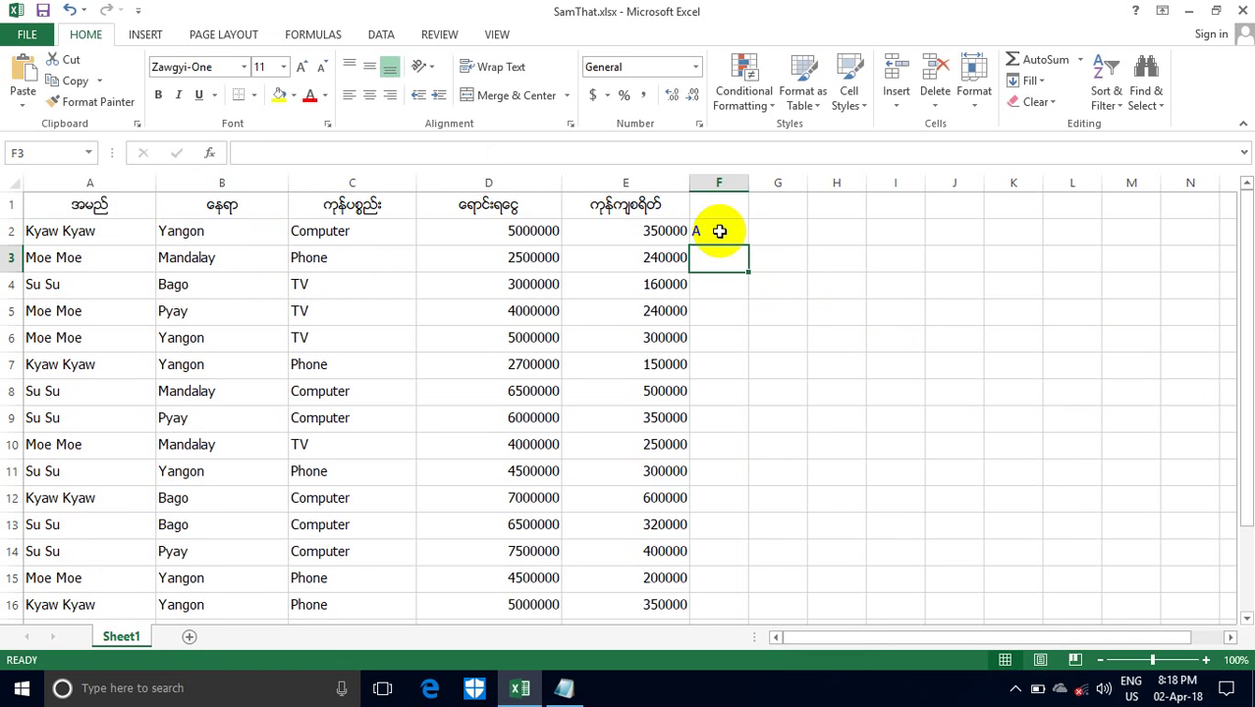
Fill the OR formula from F2 down to row 14 in column F, then deselect the range.
click(718, 236)
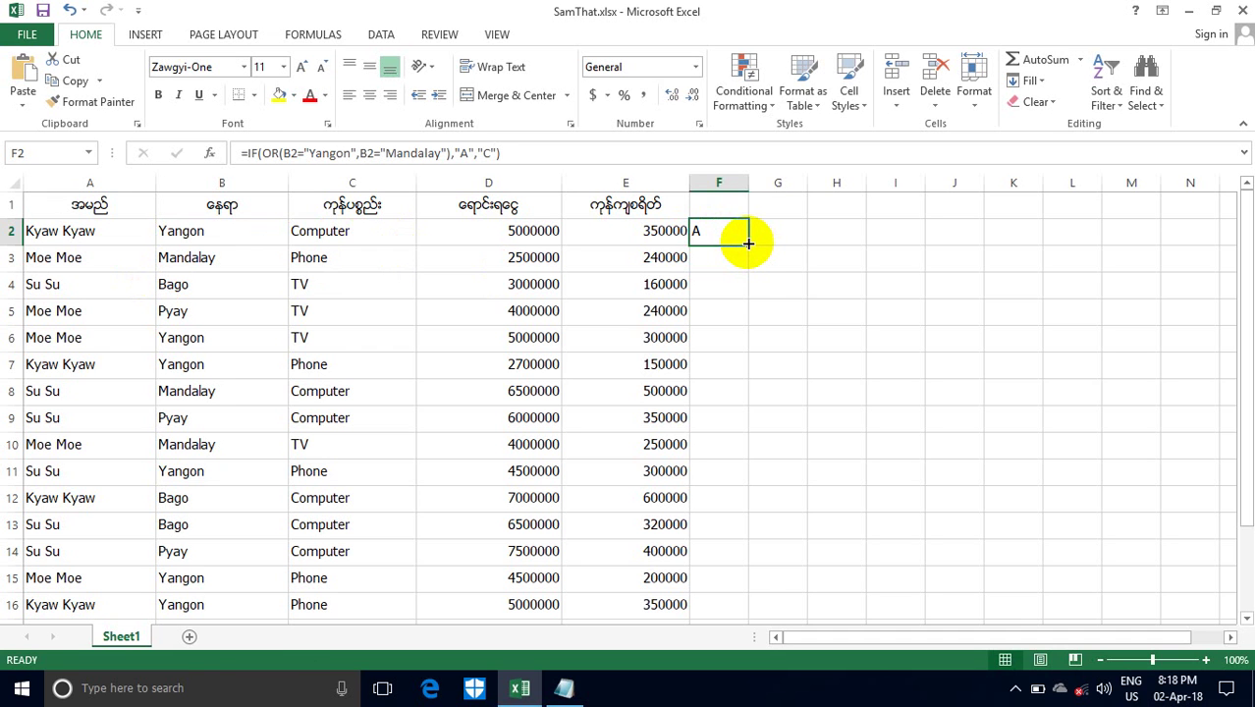
drag(748, 242, 746, 560)
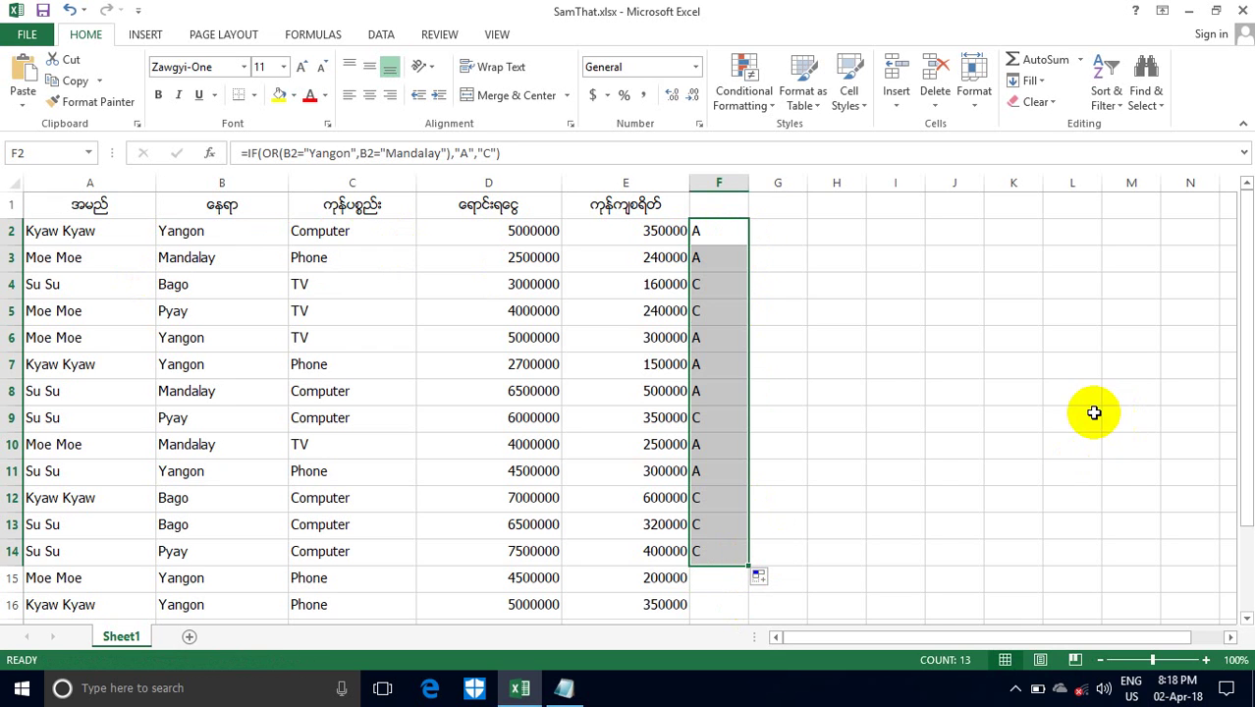
click(953, 393)
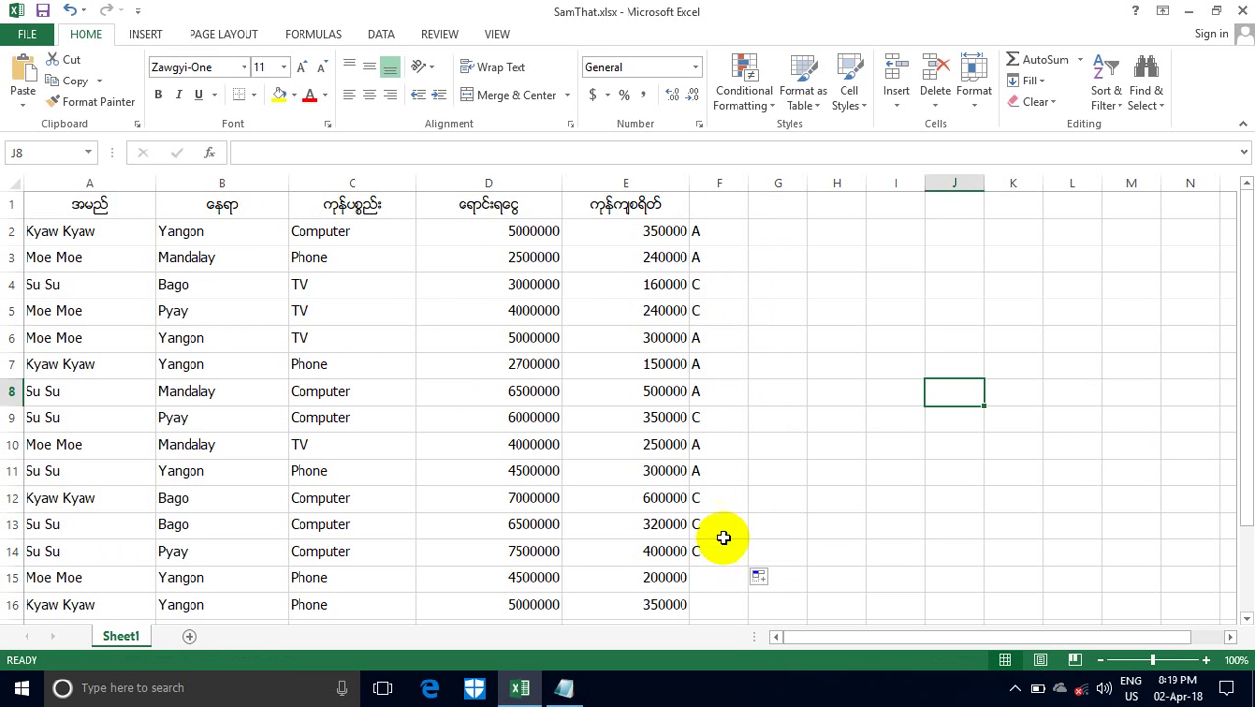
Clear the OR formula results from the entire column F.
click(713, 208)
click(713, 182)
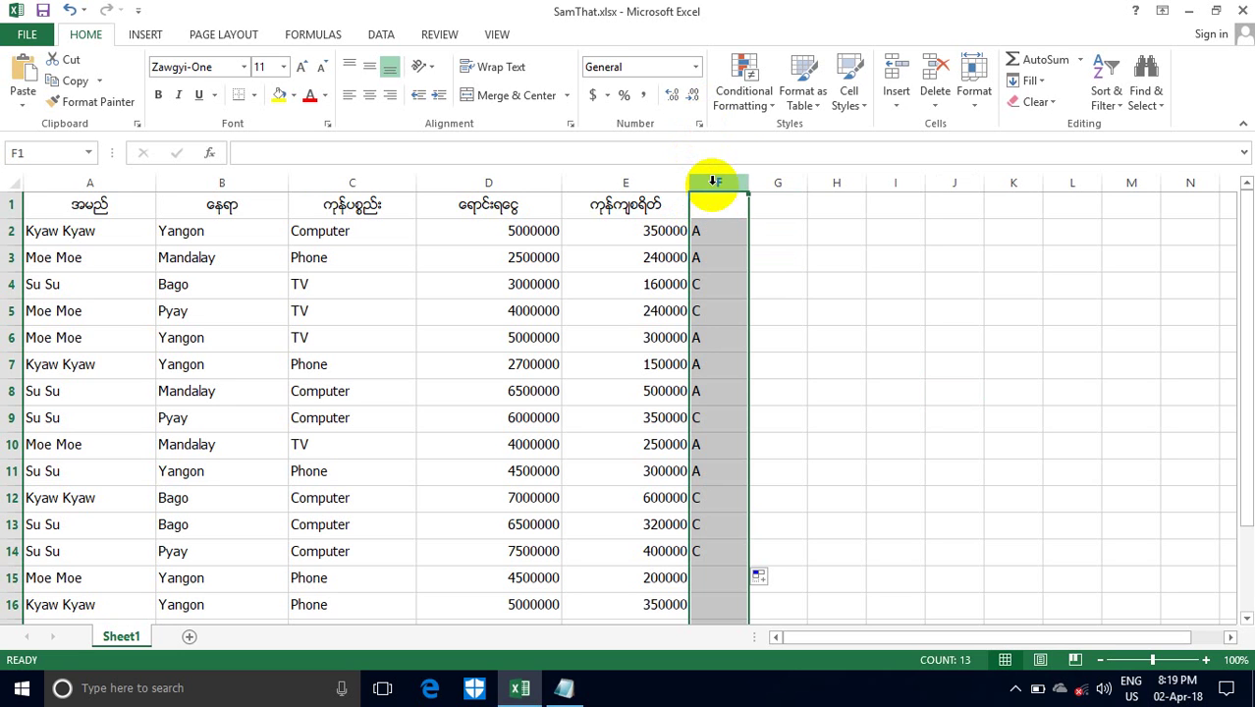
key(Delete)
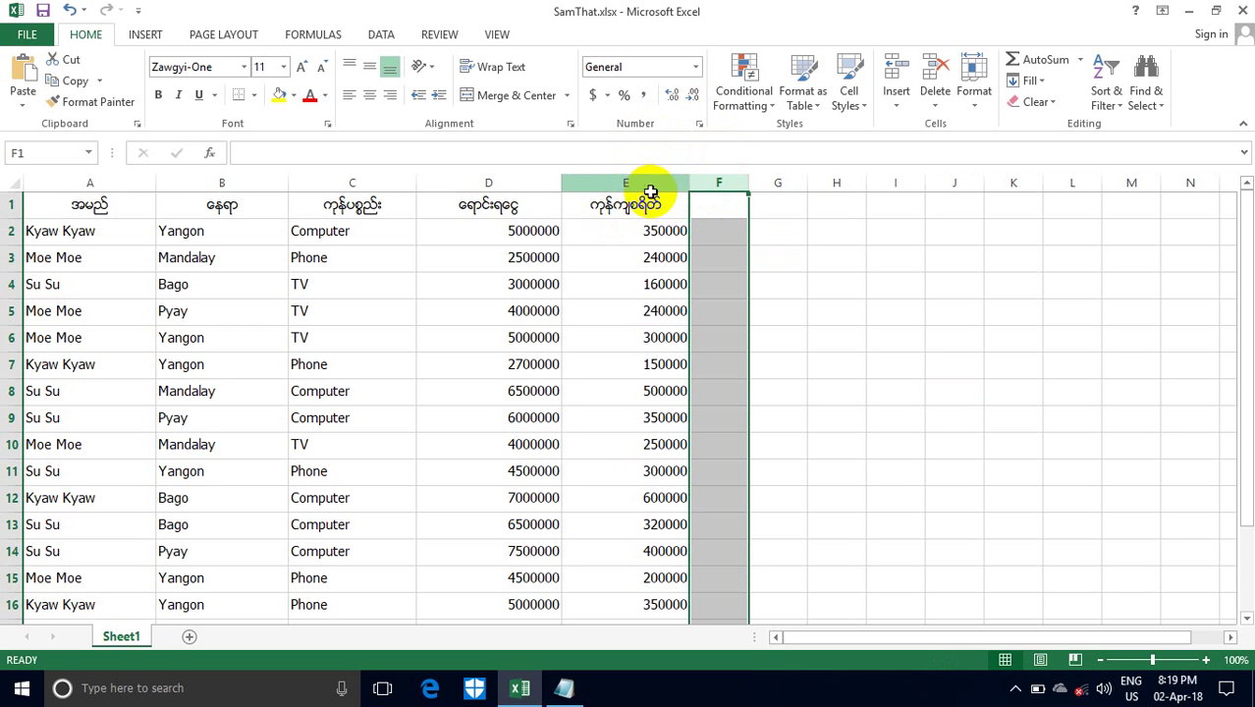
Switch to Notepad, delete the whole OR formula and reposition the window just below row 6 of the sales table.
click(562, 688)
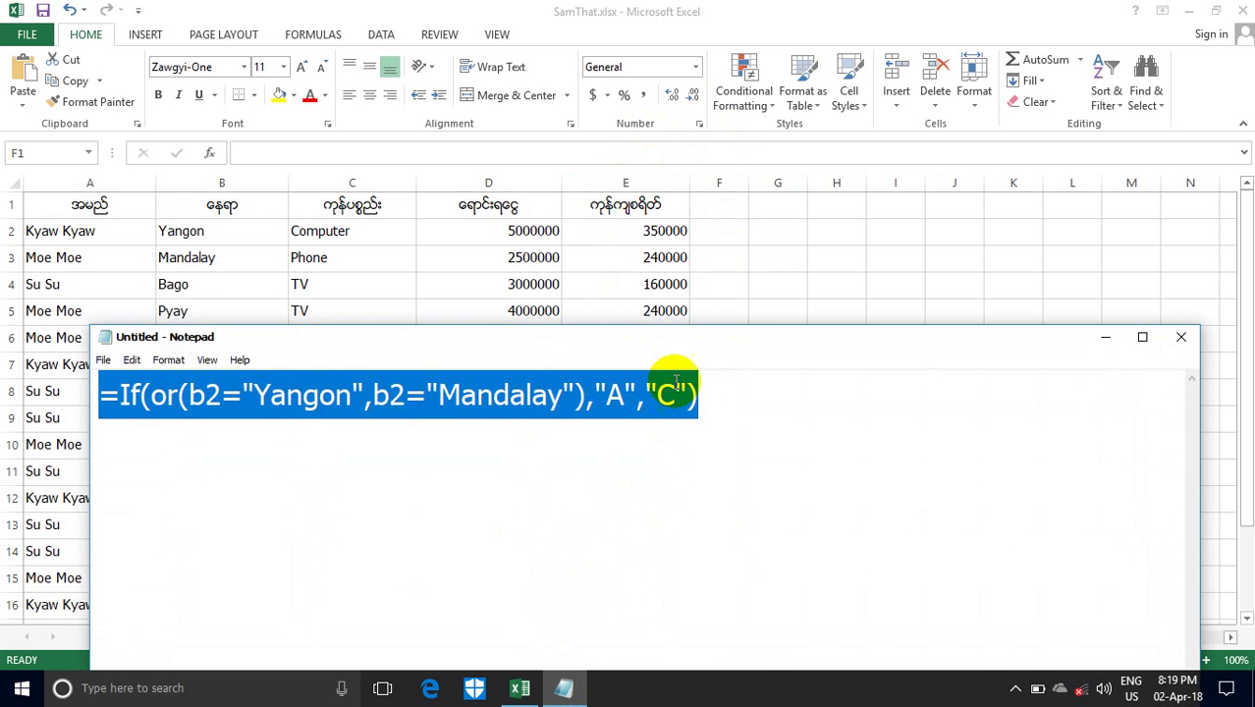
key(Delete)
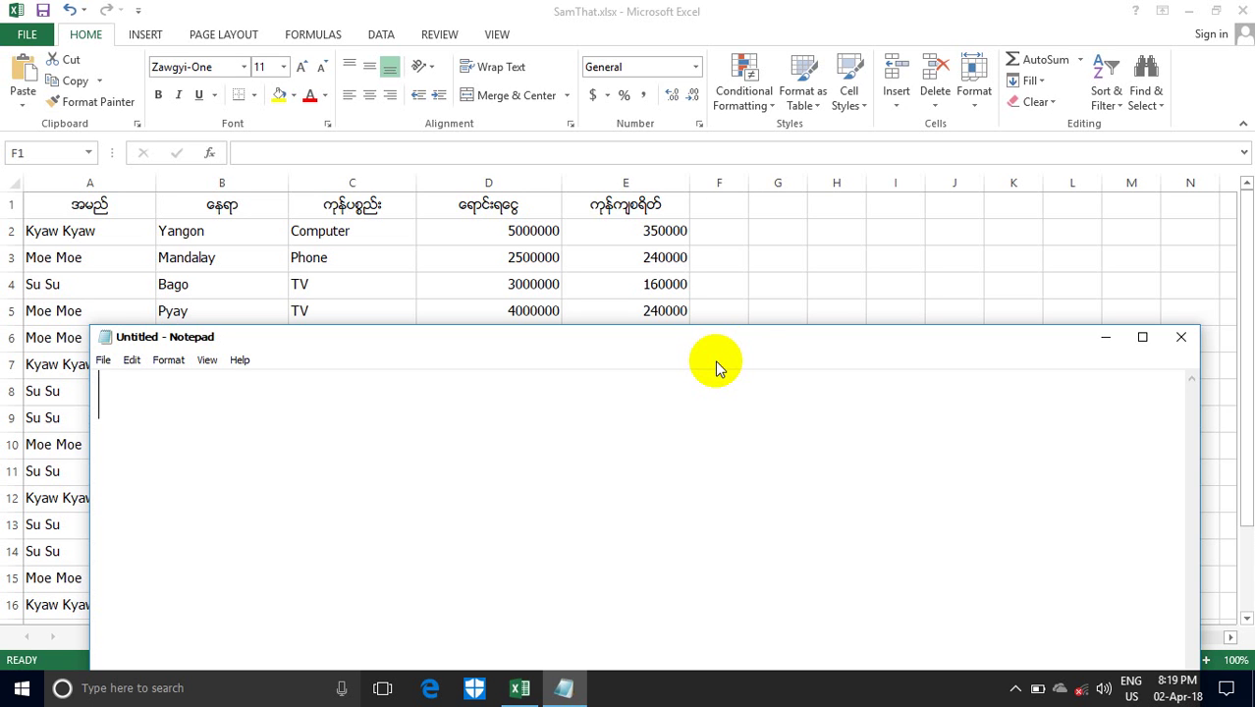
drag(501, 351, 391, 544)
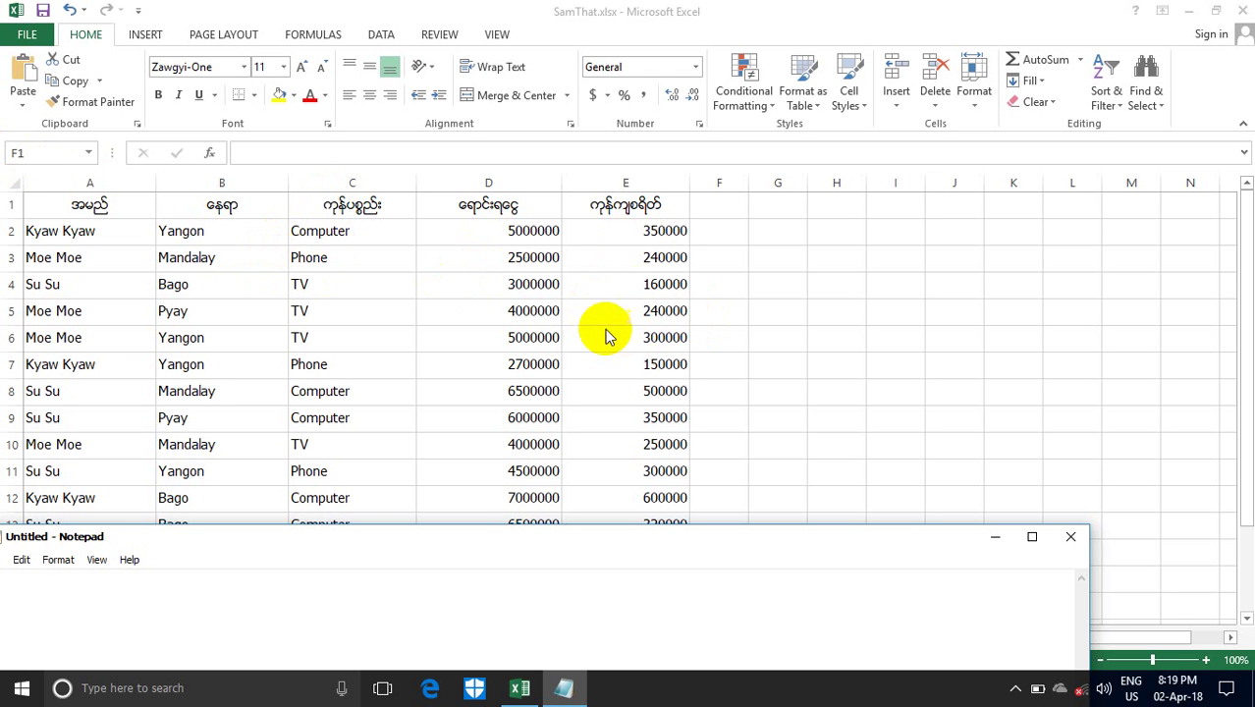
drag(331, 548, 510, 367)
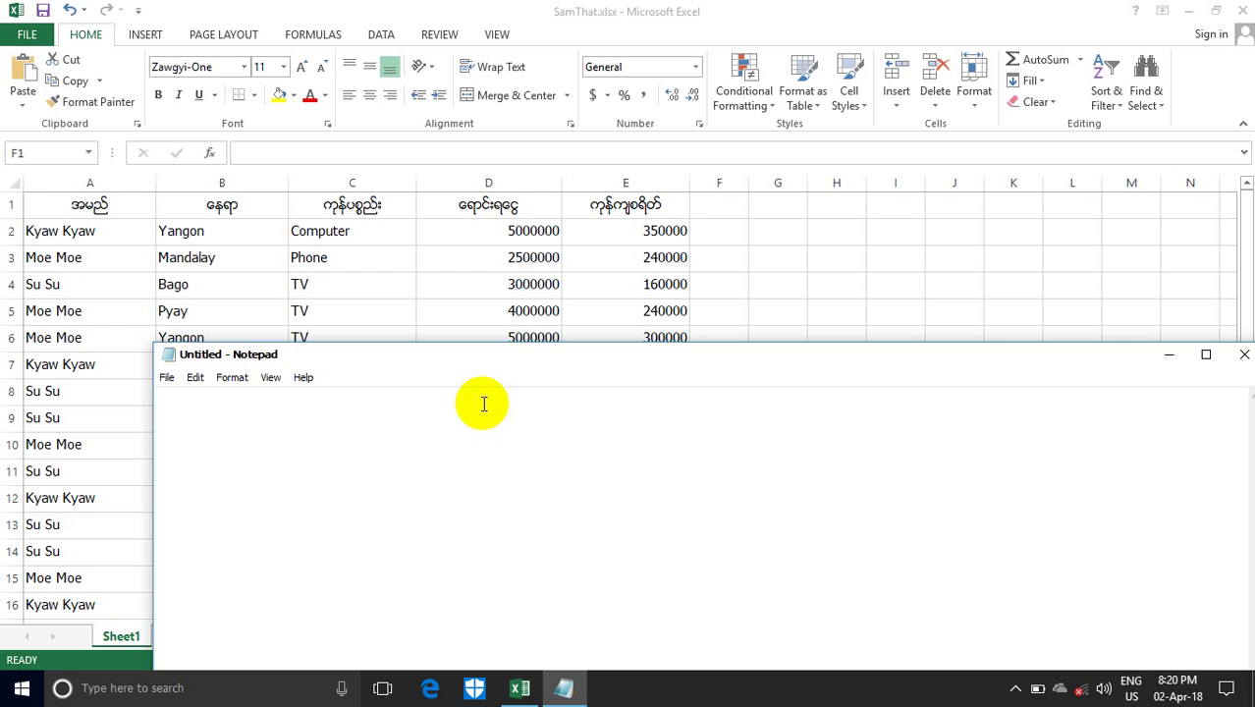
Start an IF formula in Notepad with a nested AND whose first condition is b2="Yangon".
text(=If()
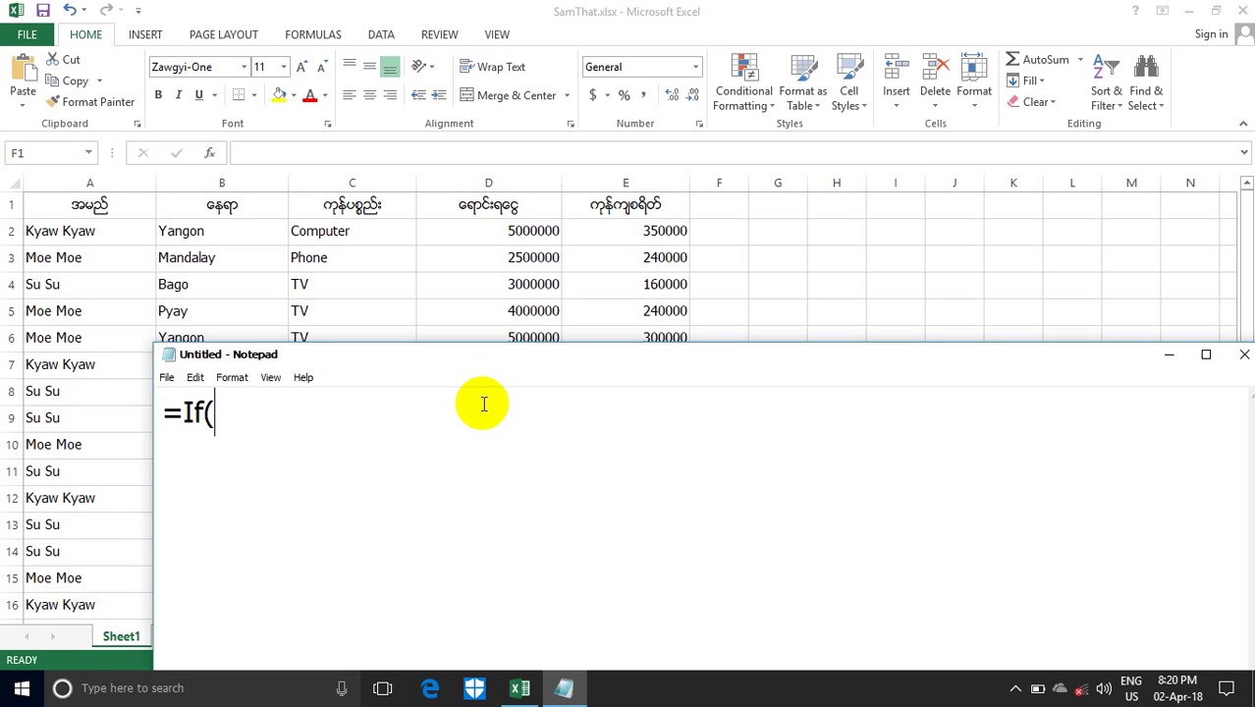
text(And)
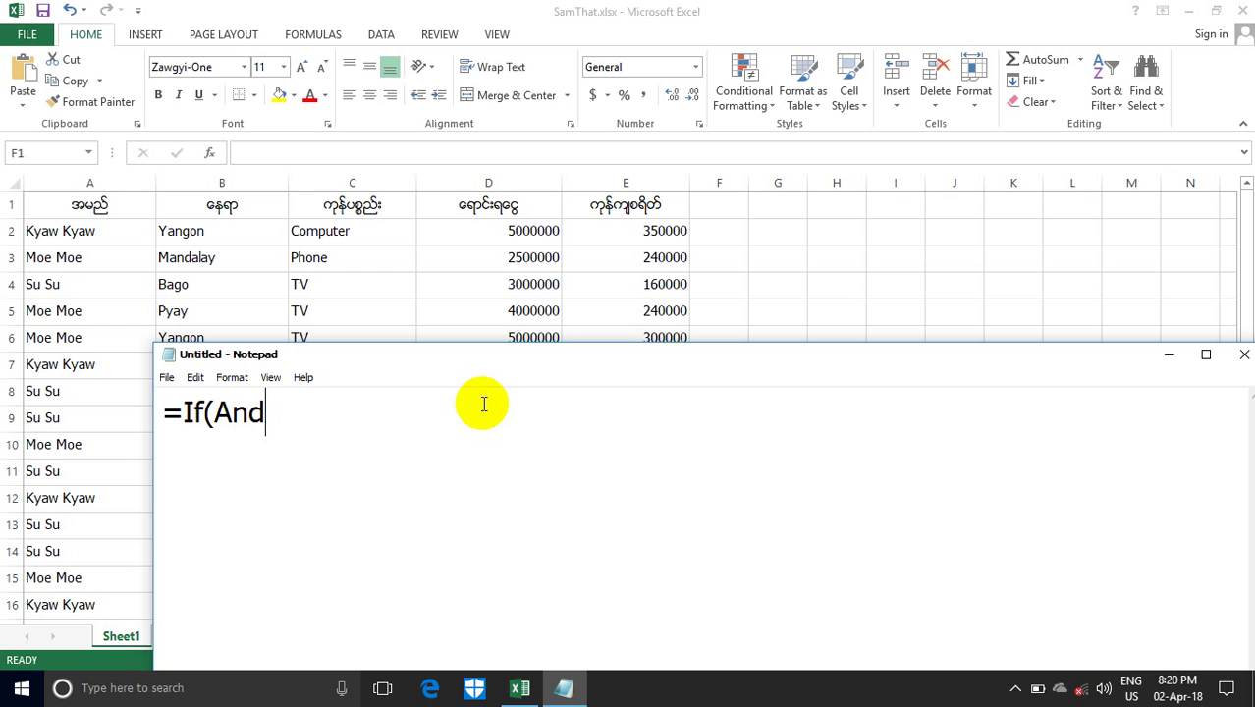
text((b2)
text(=)
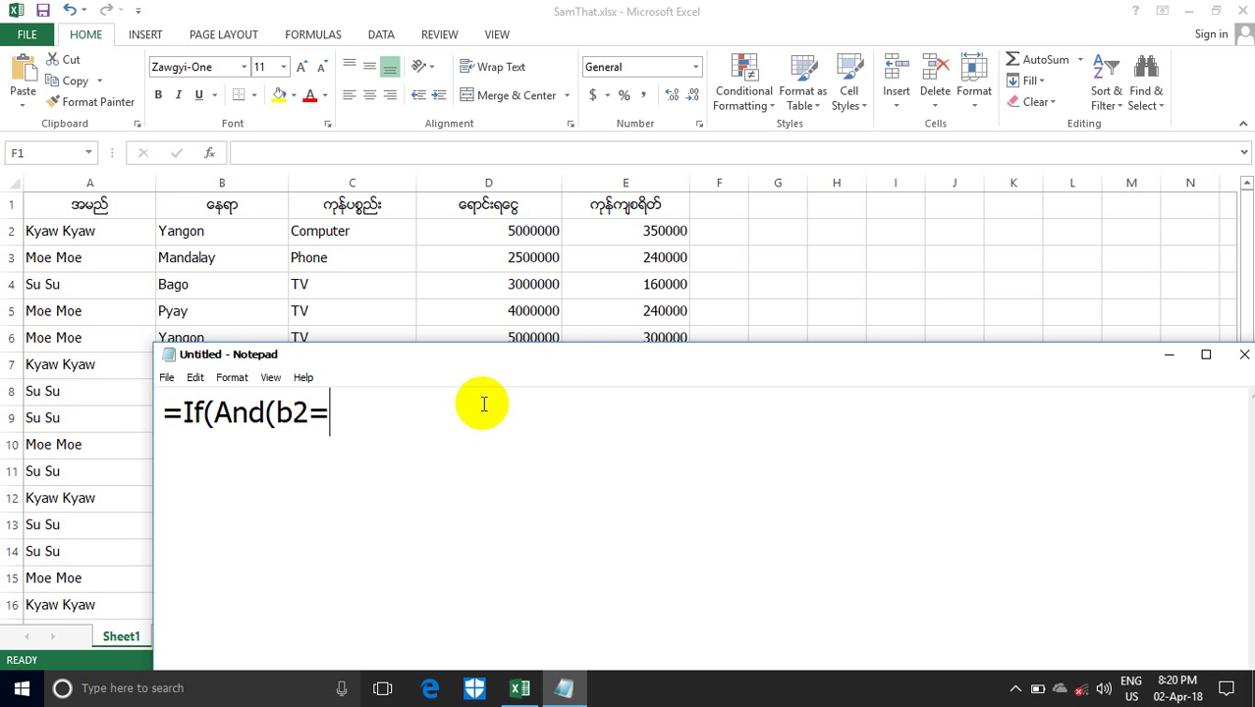
text(')
key(BackSpace)
text("Yan)
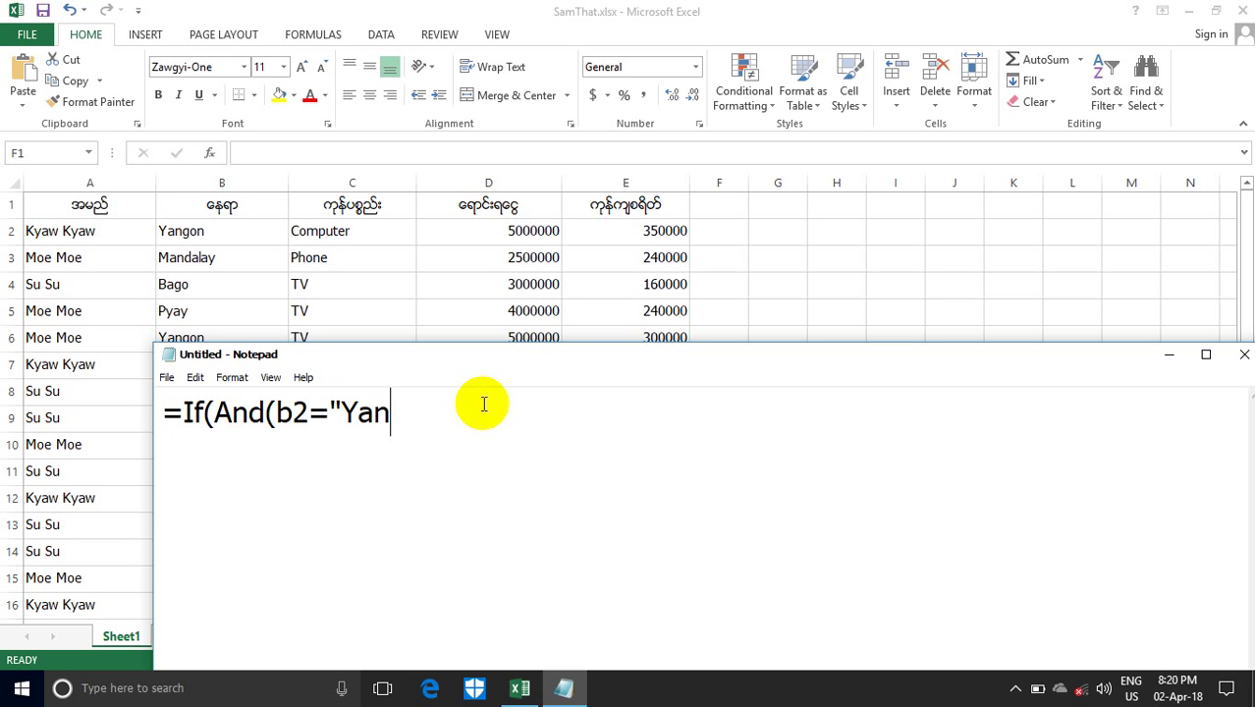
text(gon")
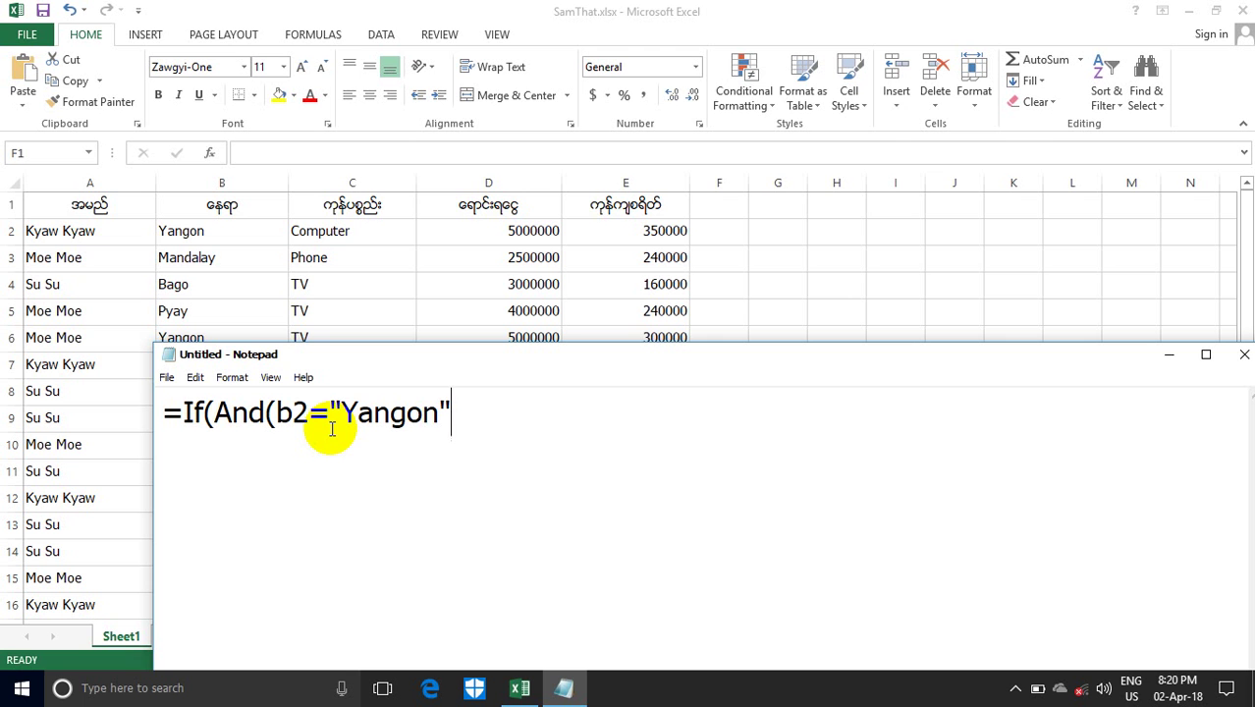
Add the second condition C2="Phone" and finish the formula as =If(And(b2="Yangon",C2="Phone"),"A","").
text(,)
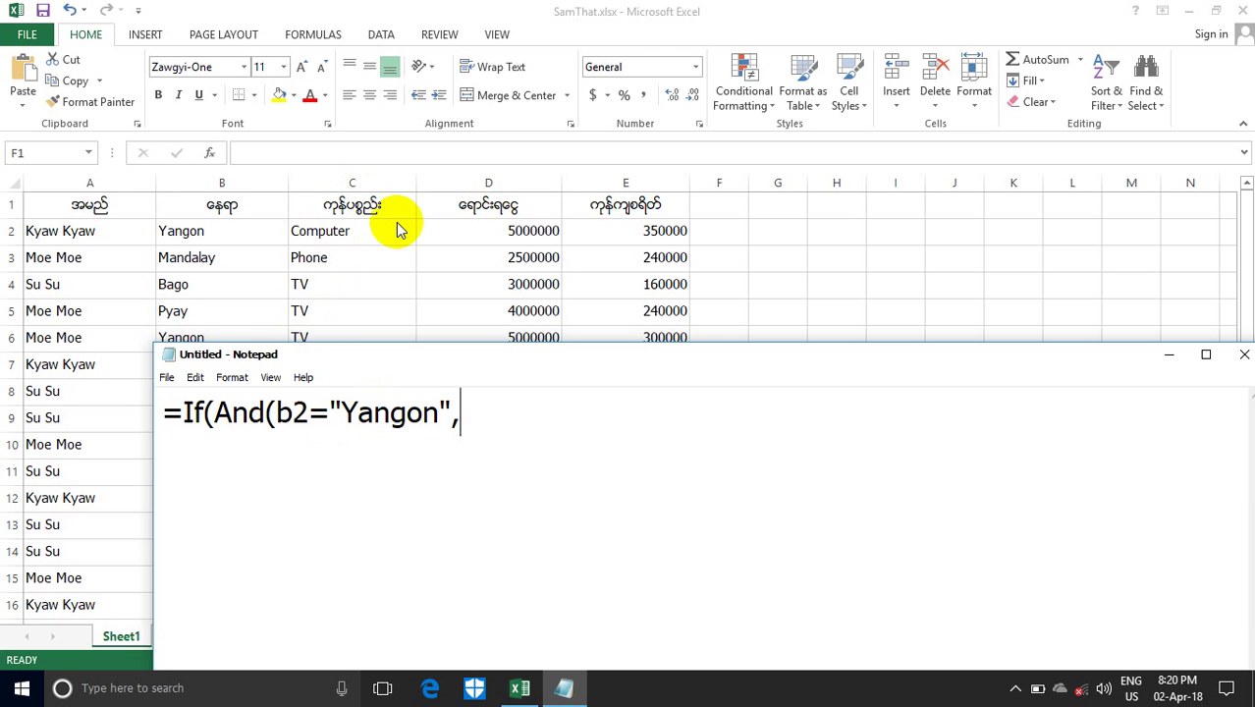
text(C2=)
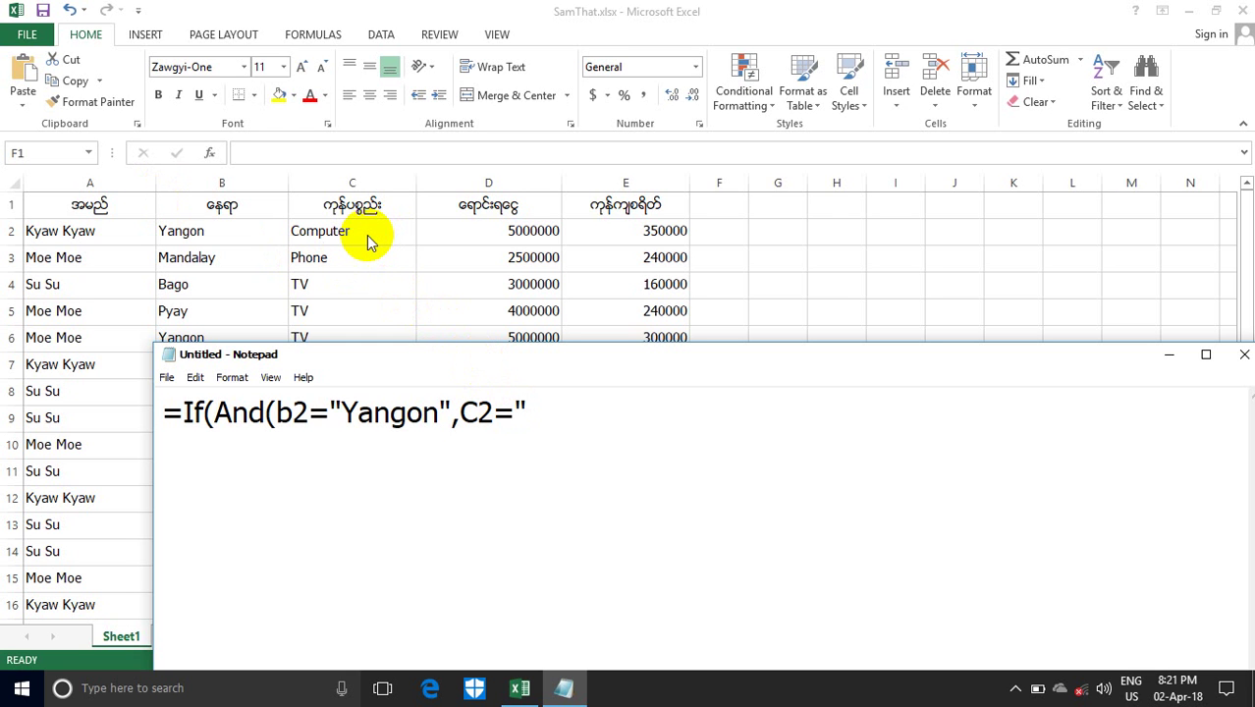
text(Phone)
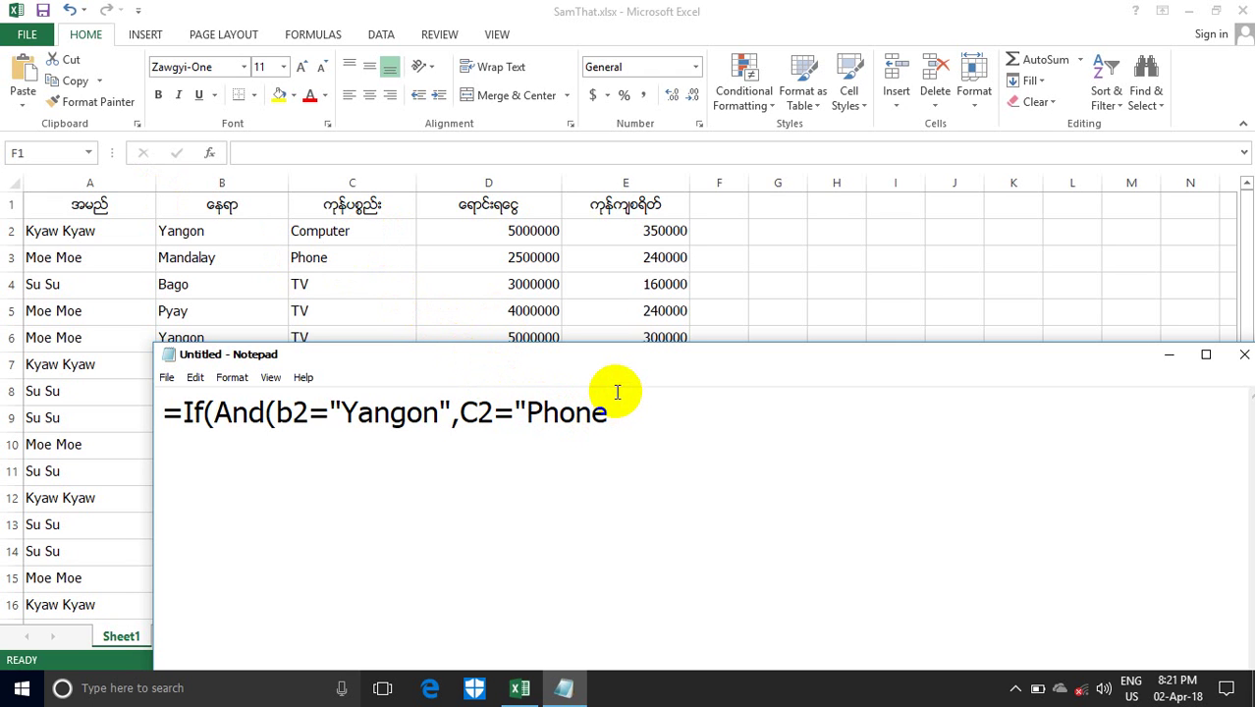
text(")
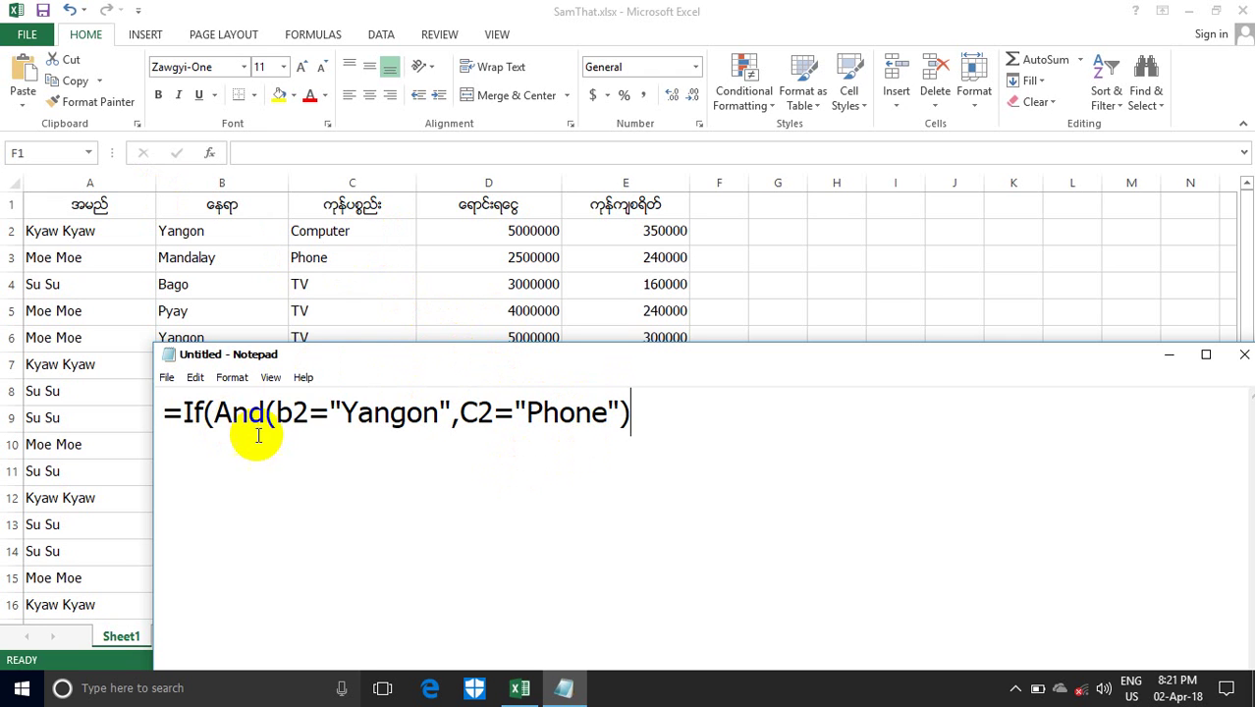
double_click(298, 412)
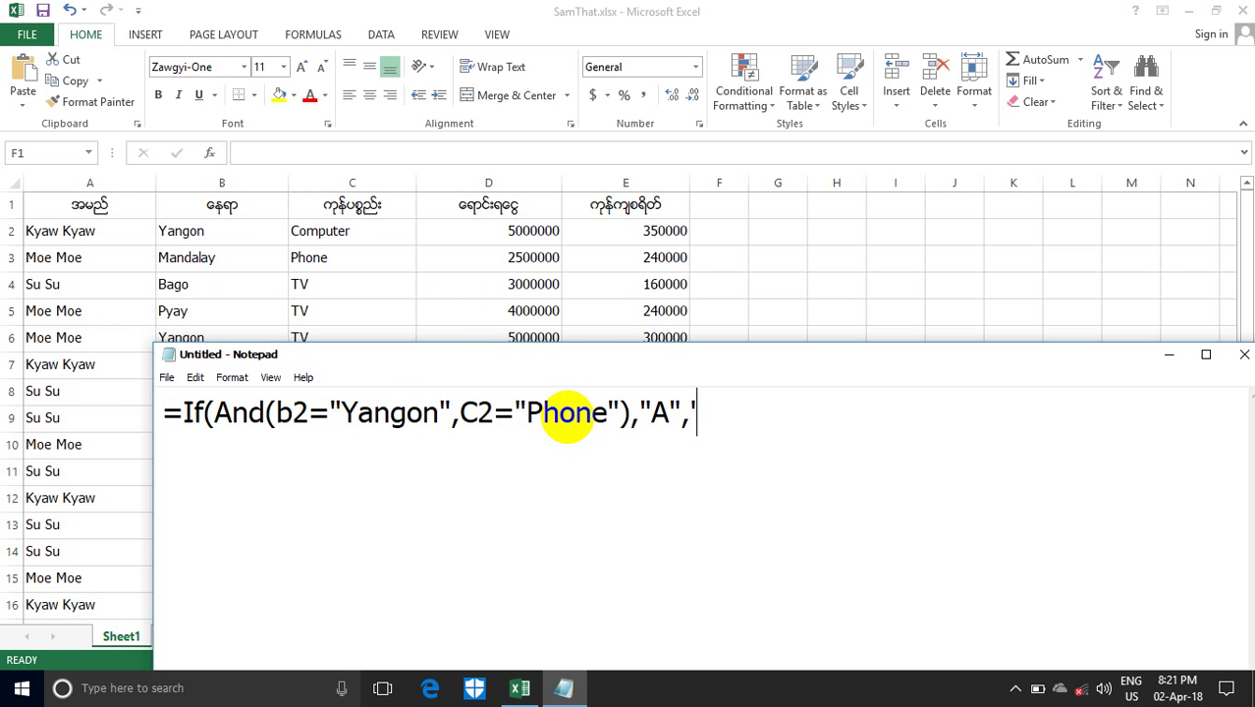
text(")
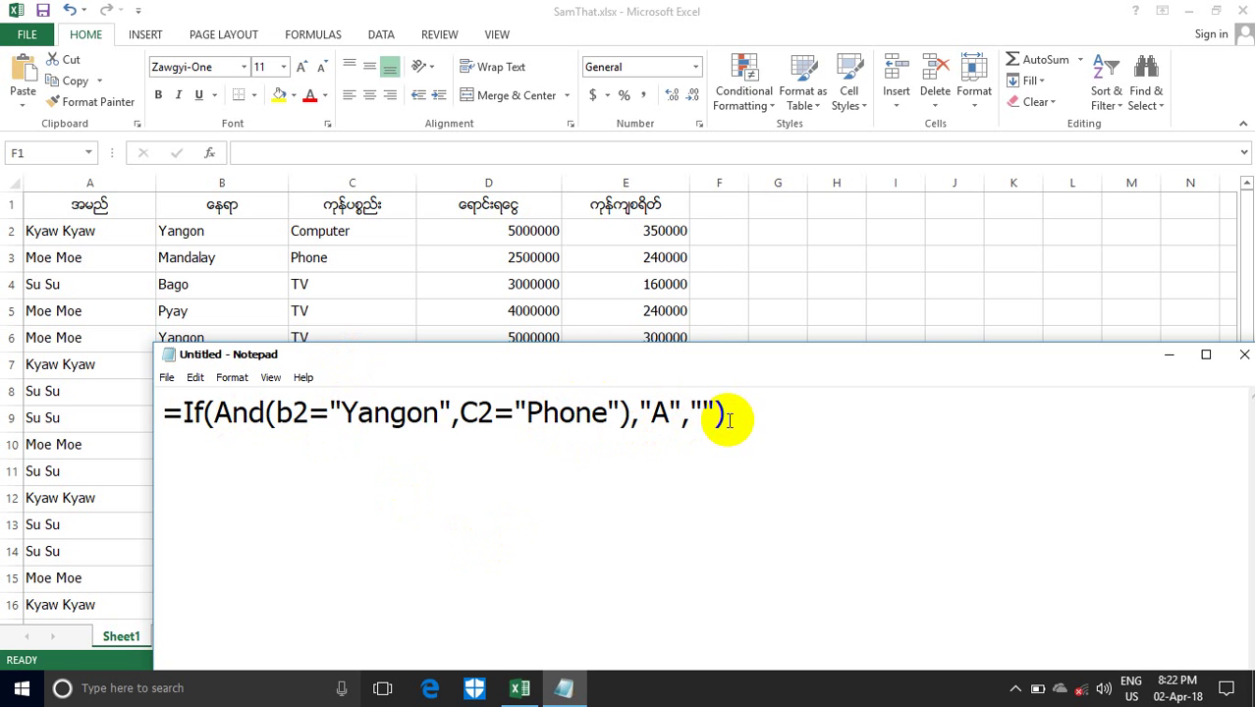
Copy the whole AND formula from Notepad, minimize that window and enter the formula in cell F2 of the Excel sheet.
drag(722, 415, 134, 391)
right_click(256, 413)
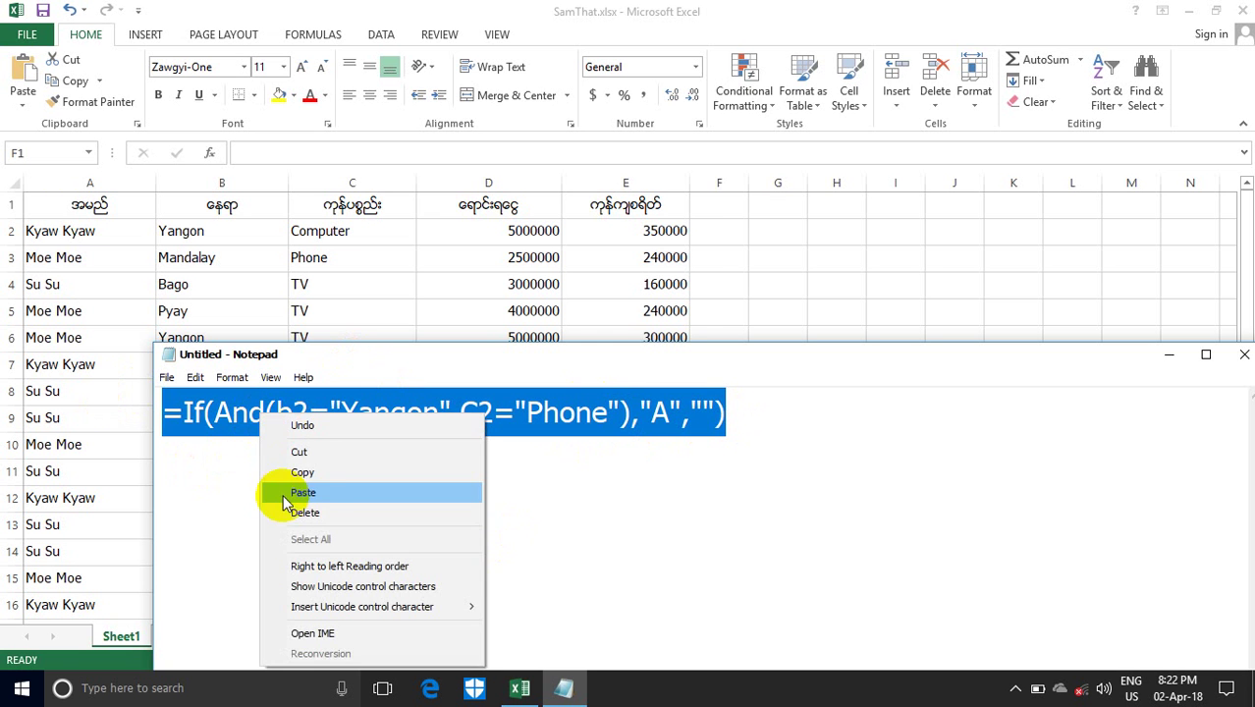
click(303, 472)
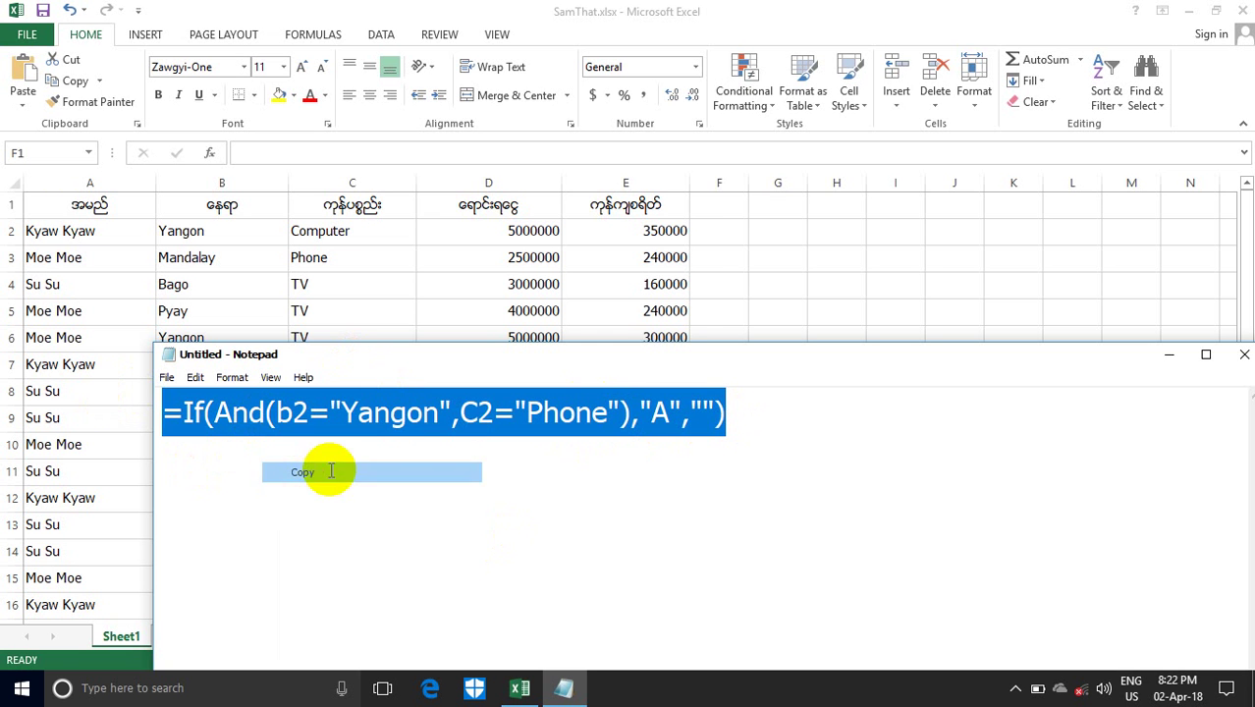
click(1168, 353)
click(719, 244)
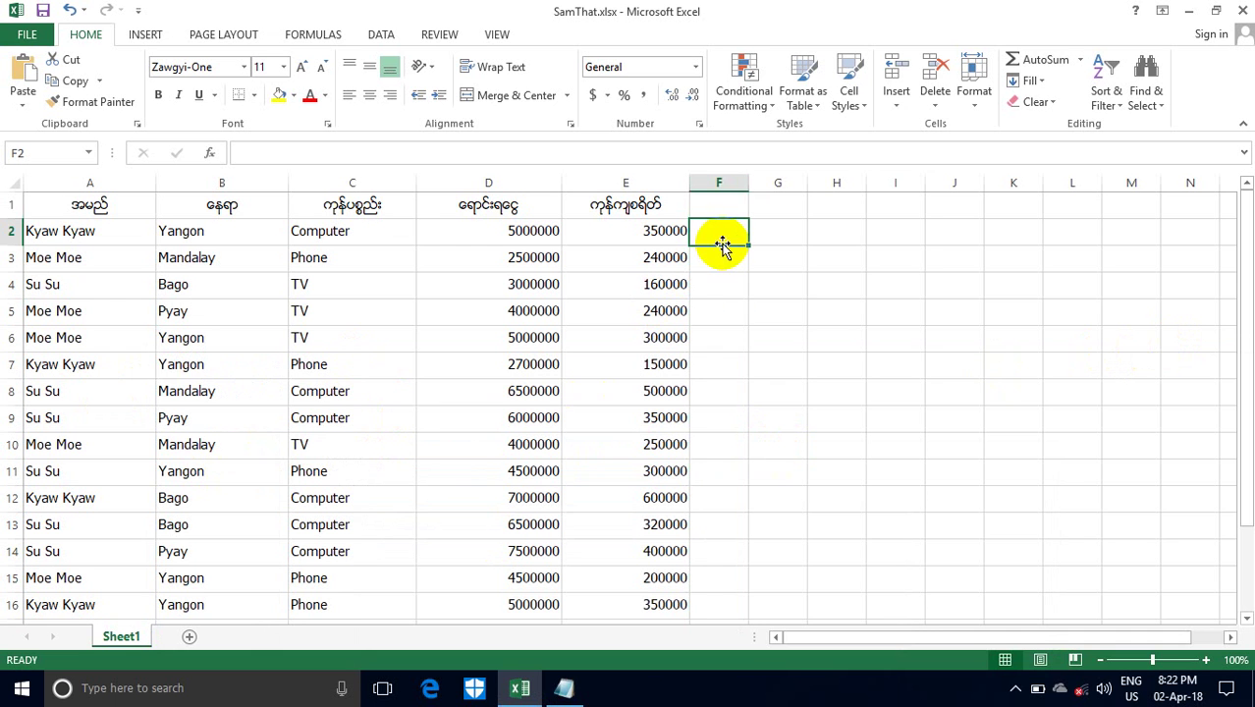
click(258, 152)
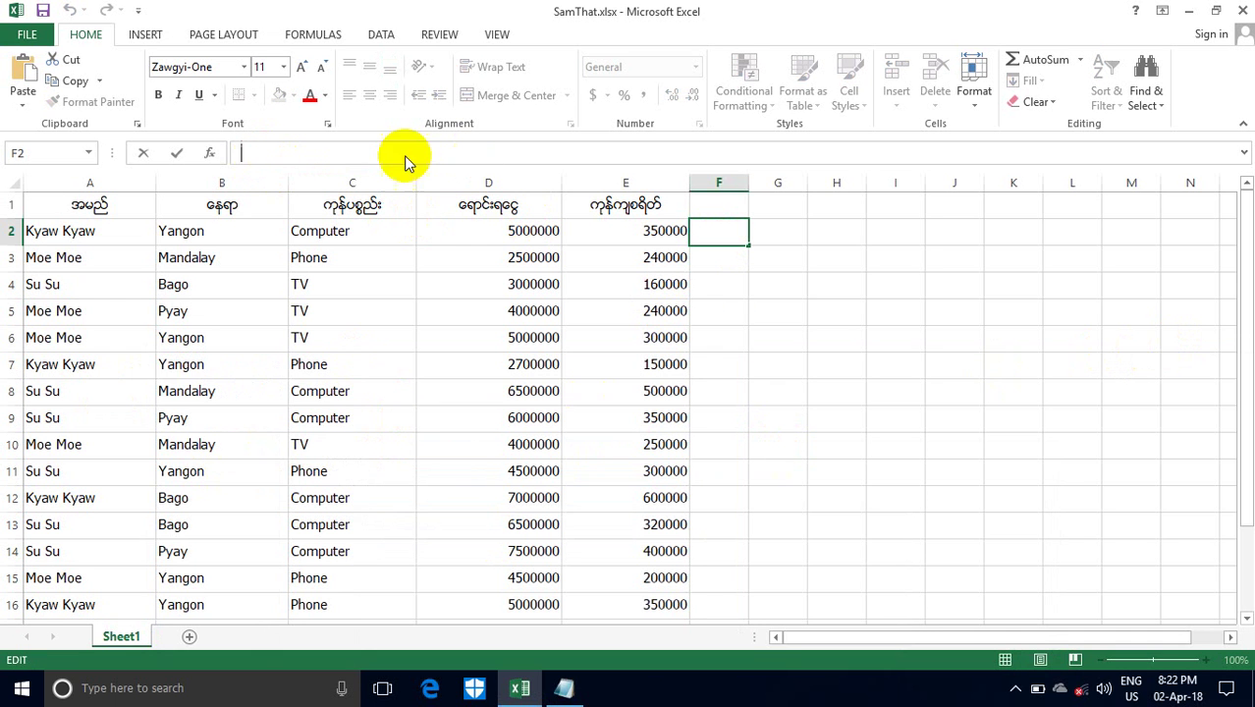
key(ctrl+v)
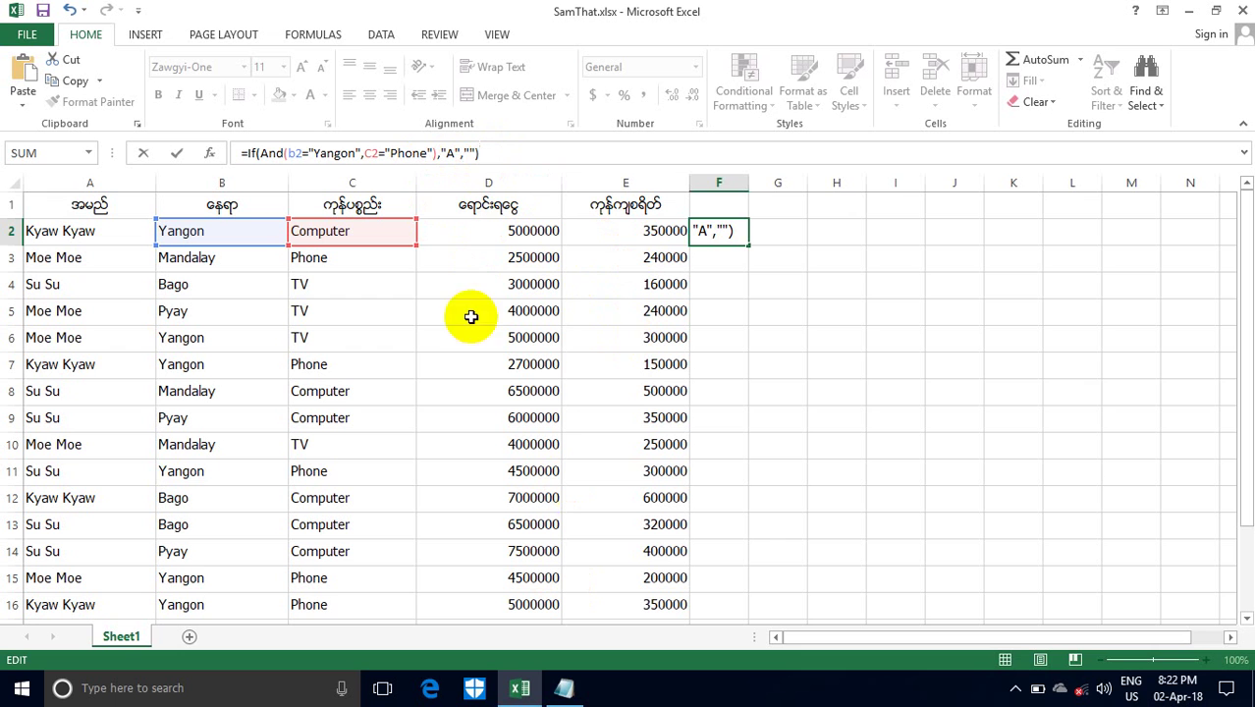
key(Return)
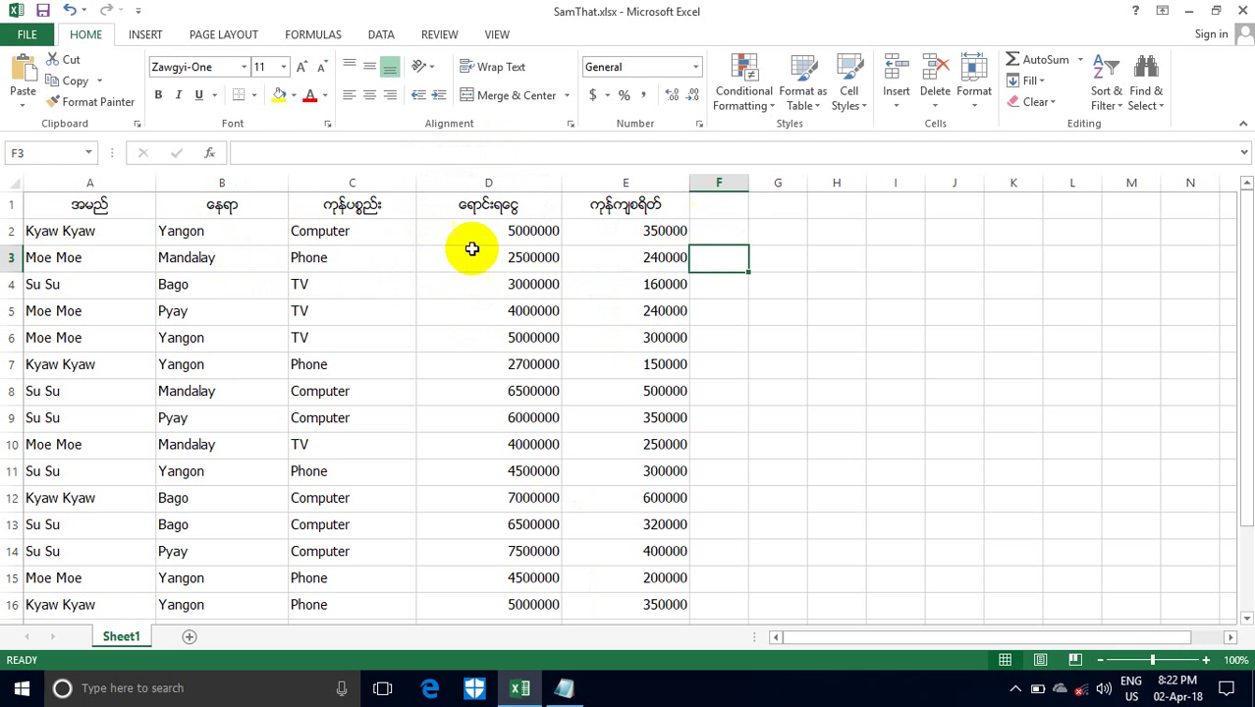
Inspect the formula stored in cell F2 and compare it with the neighbouring cells F3 and G2.
click(740, 236)
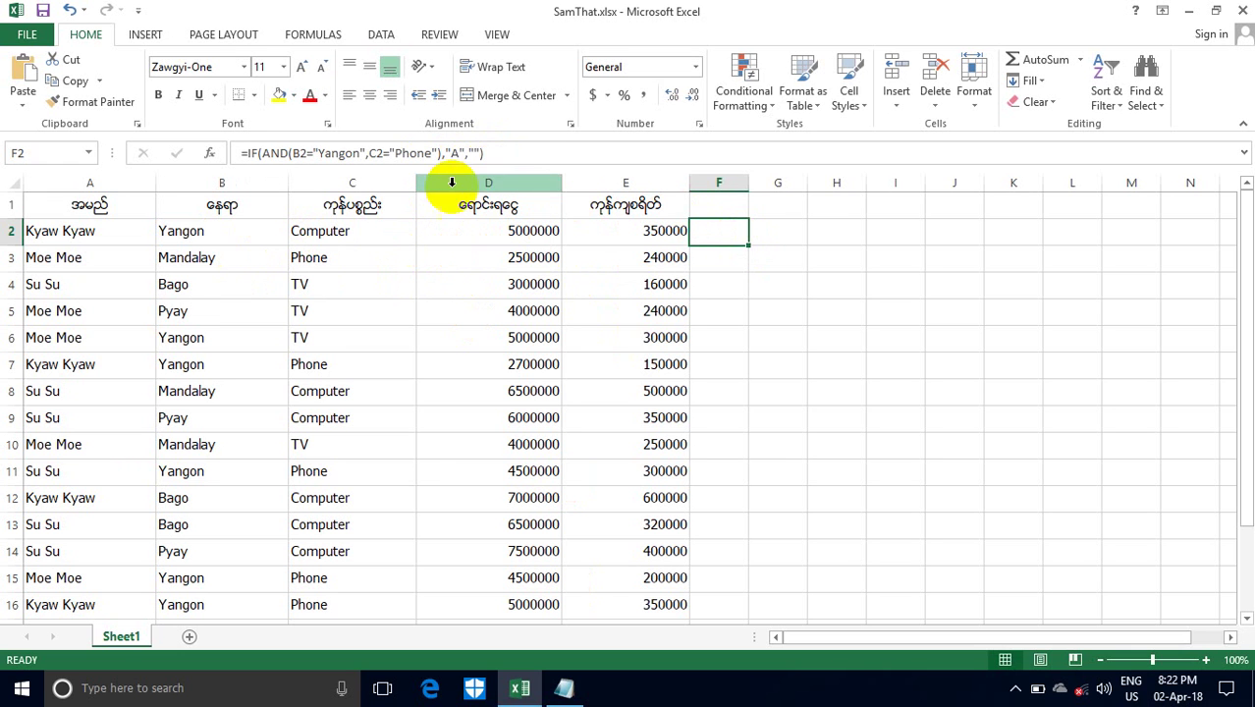
click(720, 263)
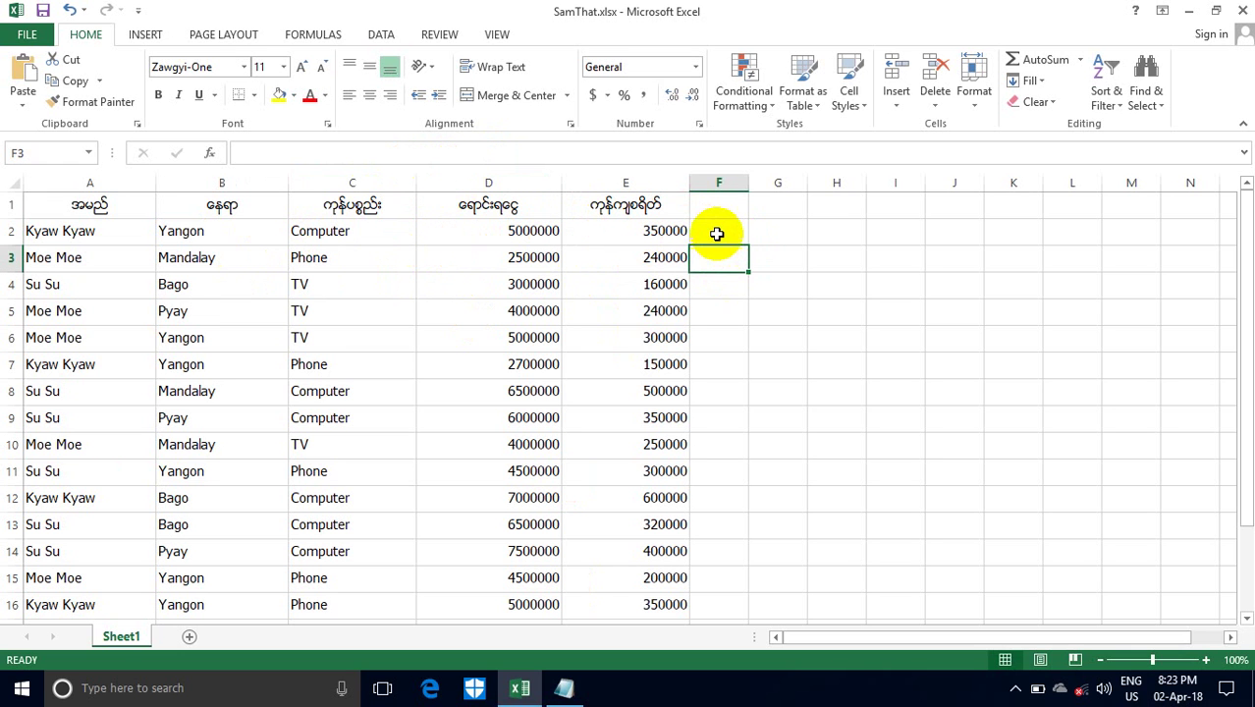
click(768, 230)
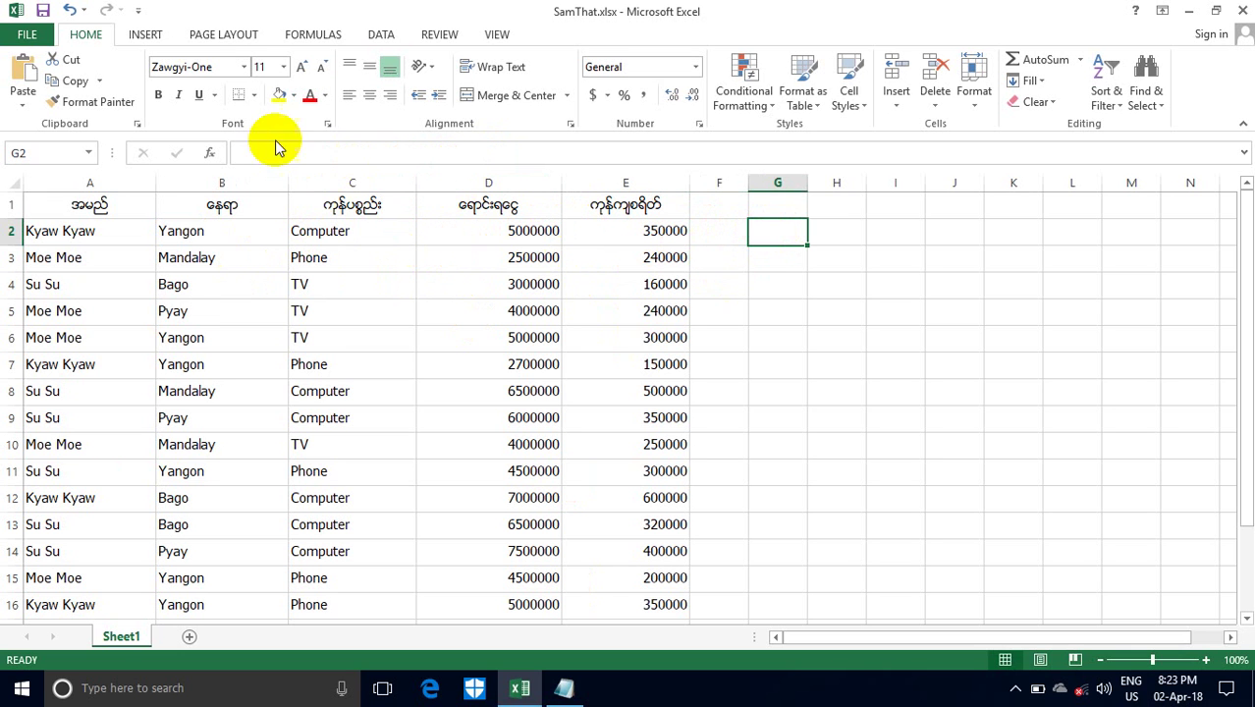
click(709, 229)
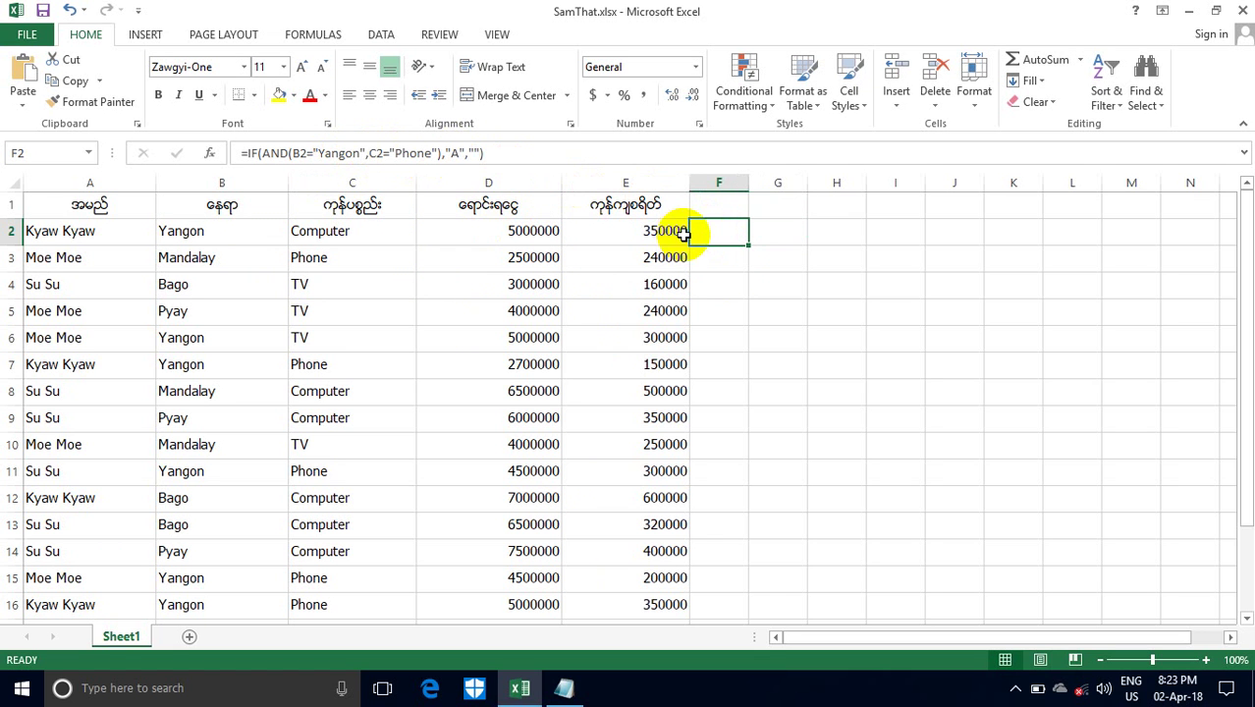
click(714, 261)
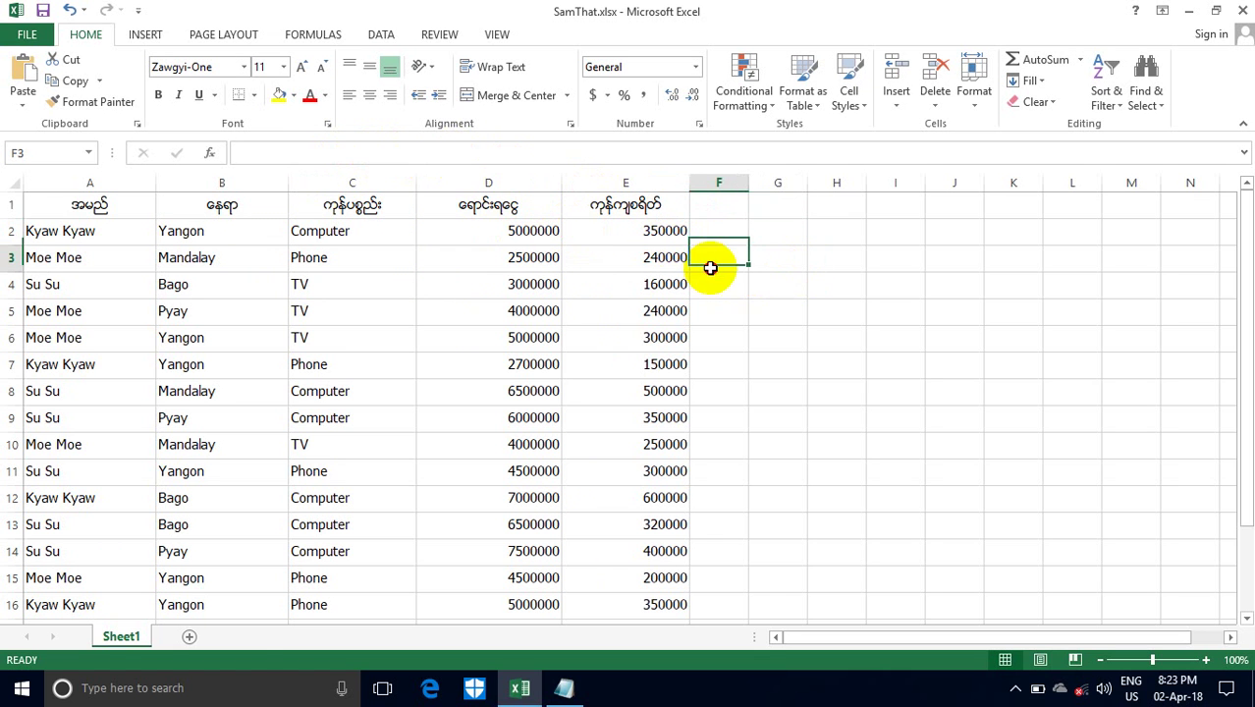
Fill the AND formula from F2 down to row 16 in column F and deselect the range.
click(719, 233)
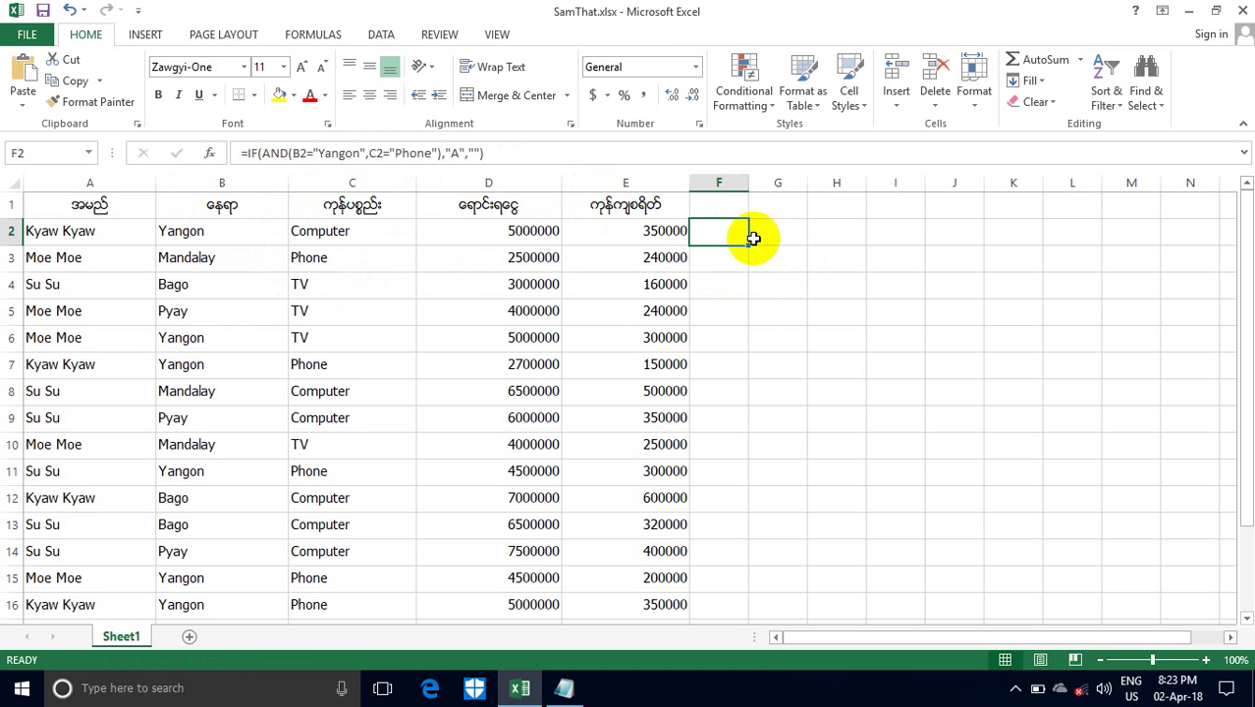
key(Right)
key(Left)
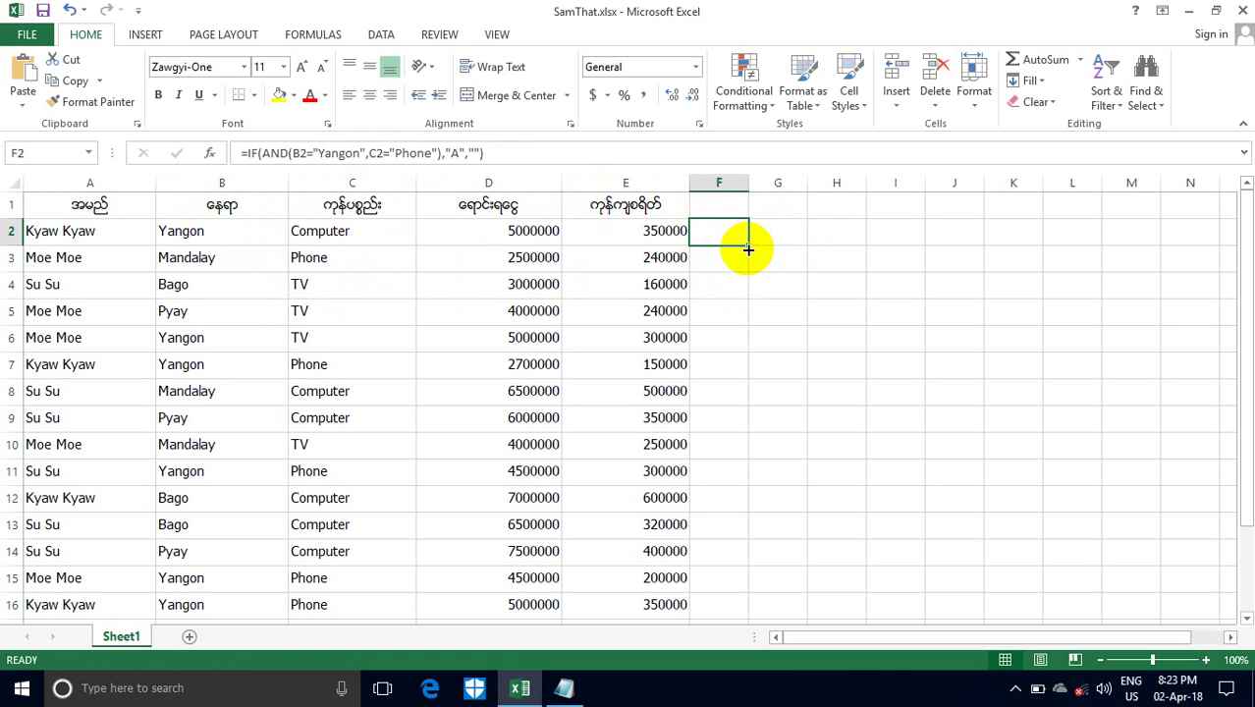
drag(747, 245, 738, 504)
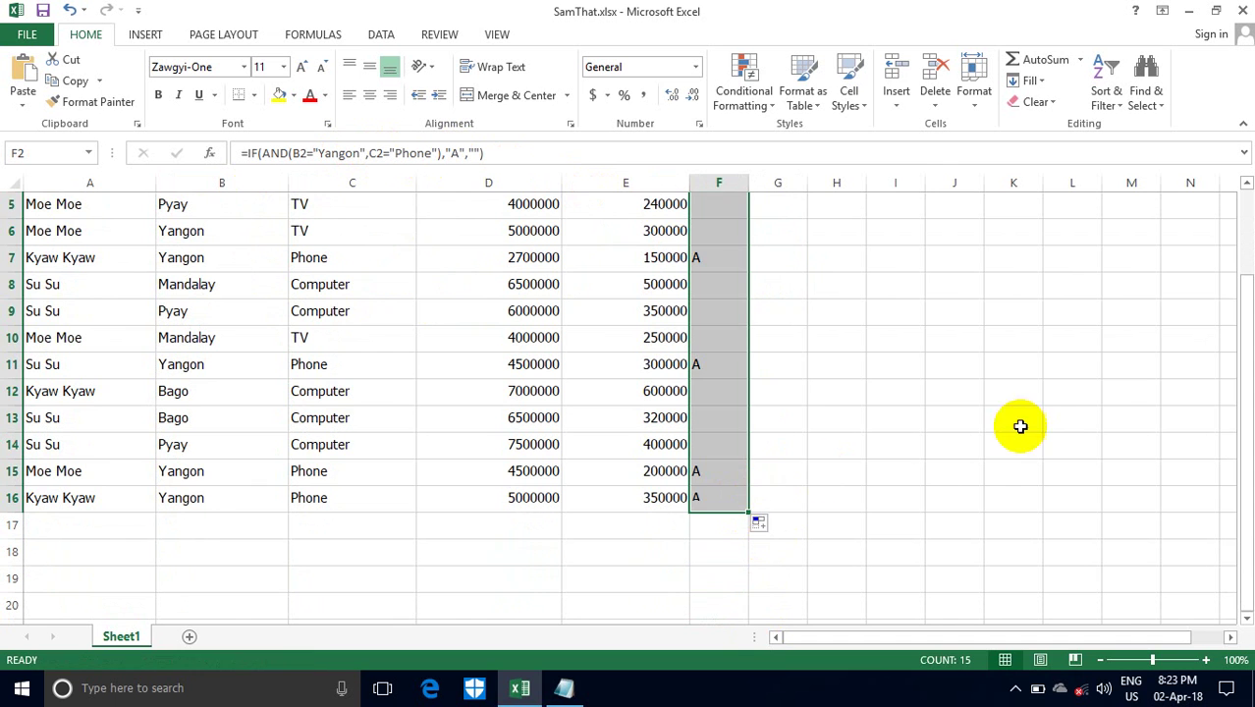
drag(1242, 425, 1236, 257)
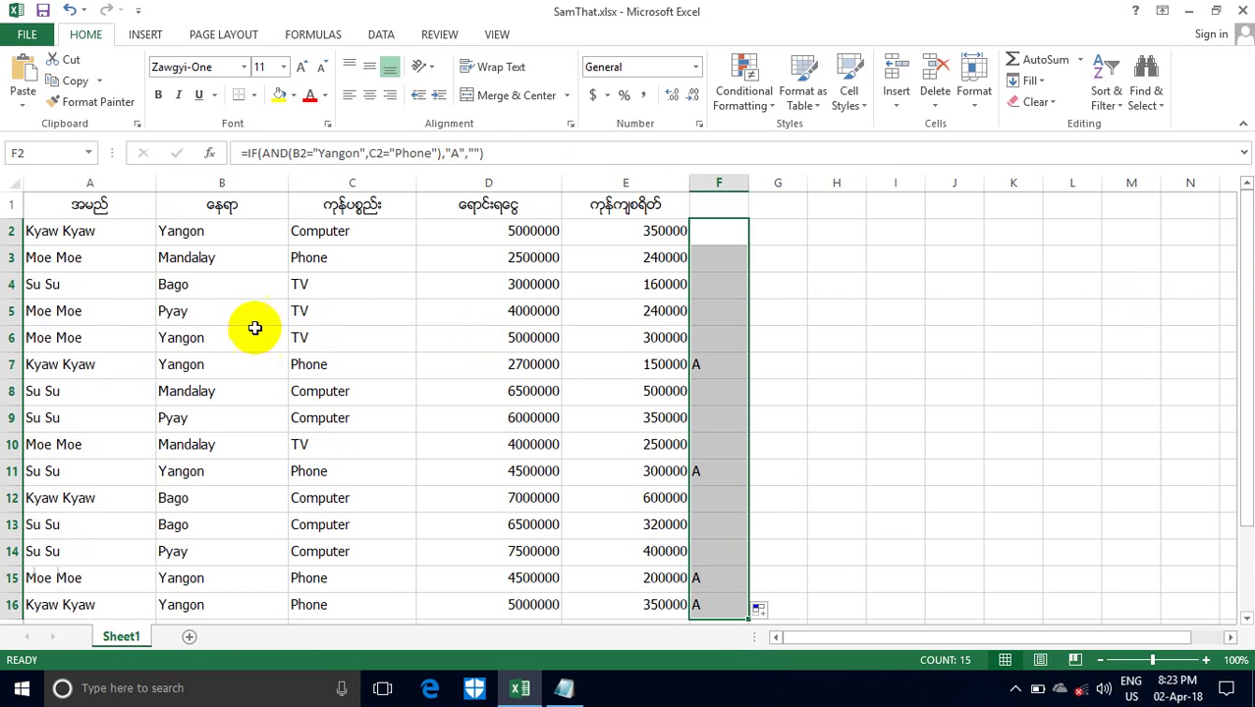
click(200, 259)
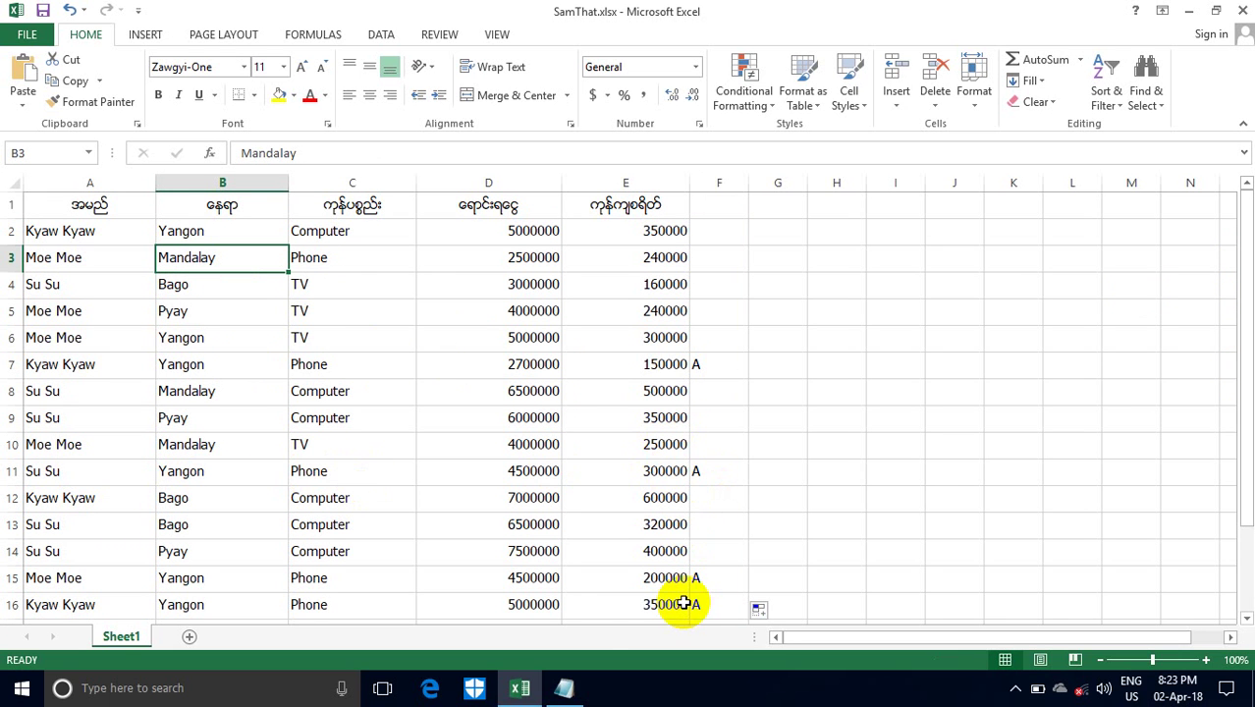
Switch to Notepad and replace the AND formula with a three-line summary: IF, IF OR, IF and.
mouse_move(558, 687)
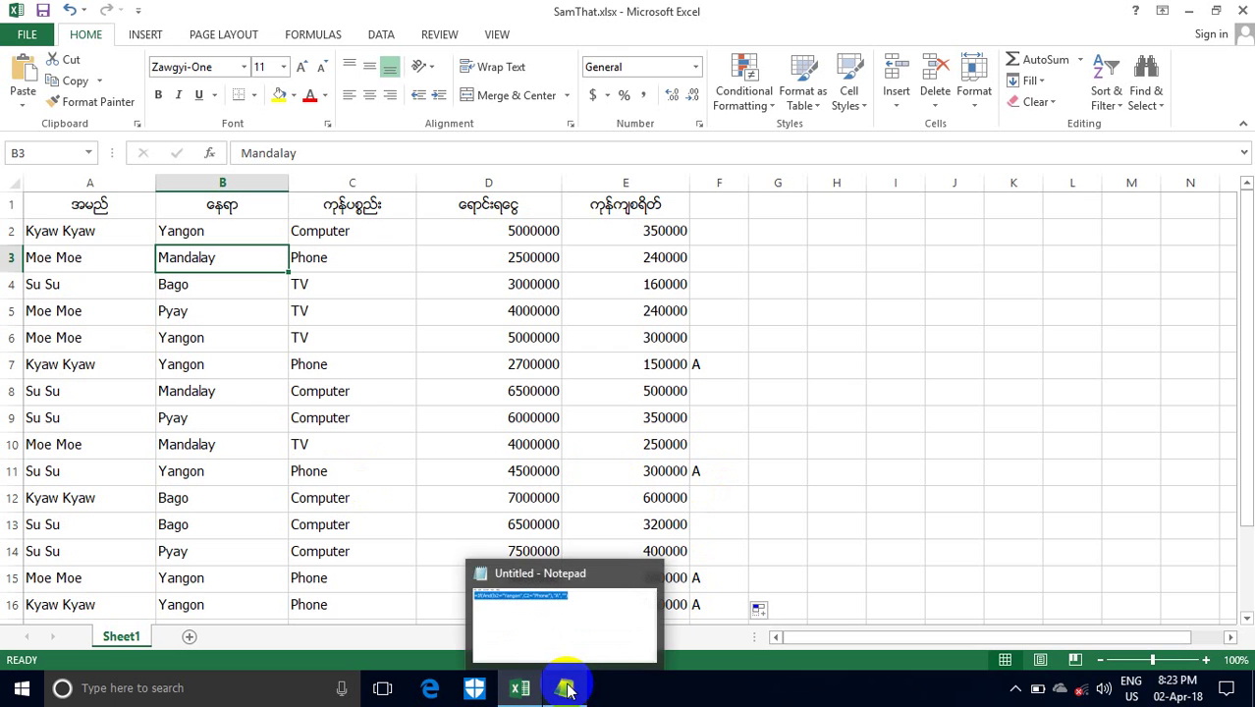
click(560, 688)
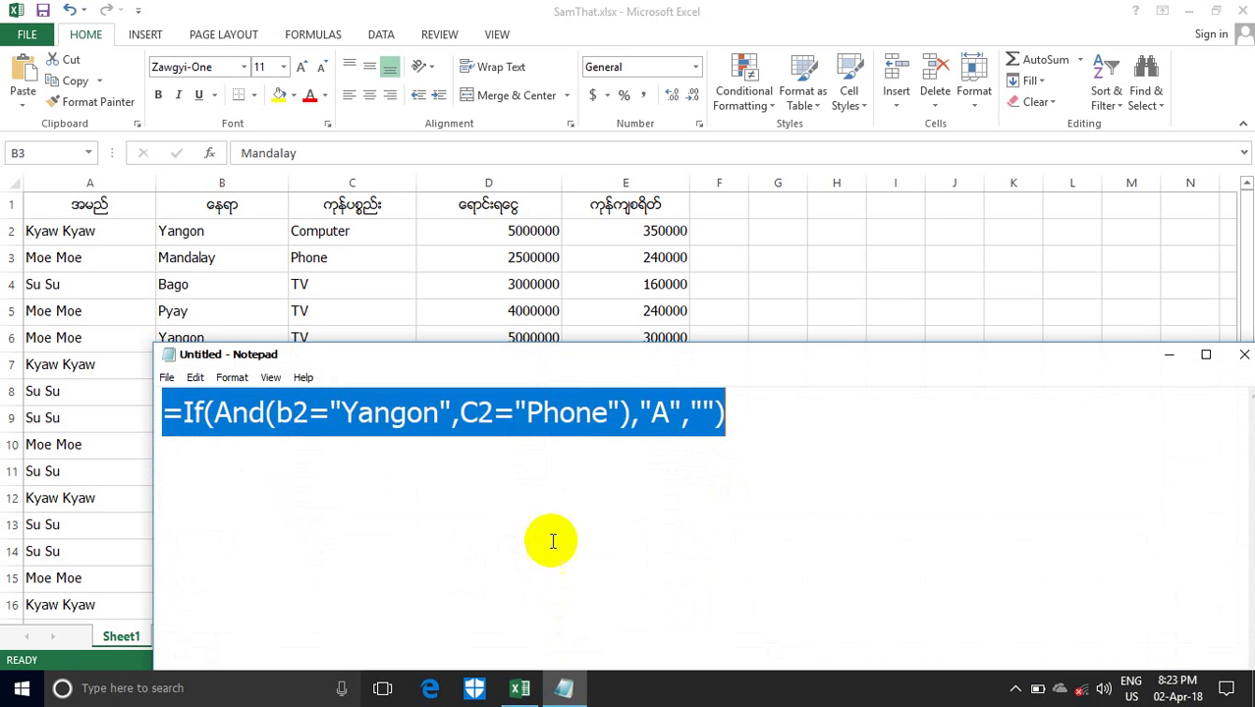
key(ctrl+x)
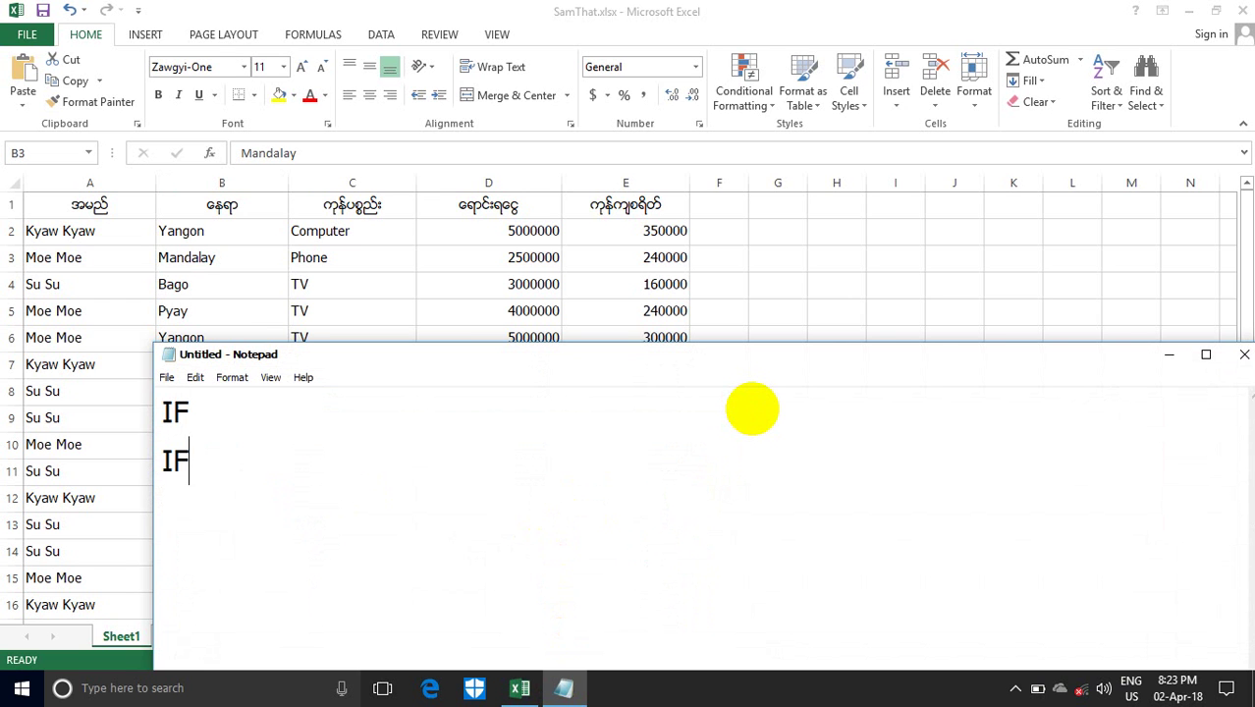
text(Or)
key(BackSpace)
text(R)
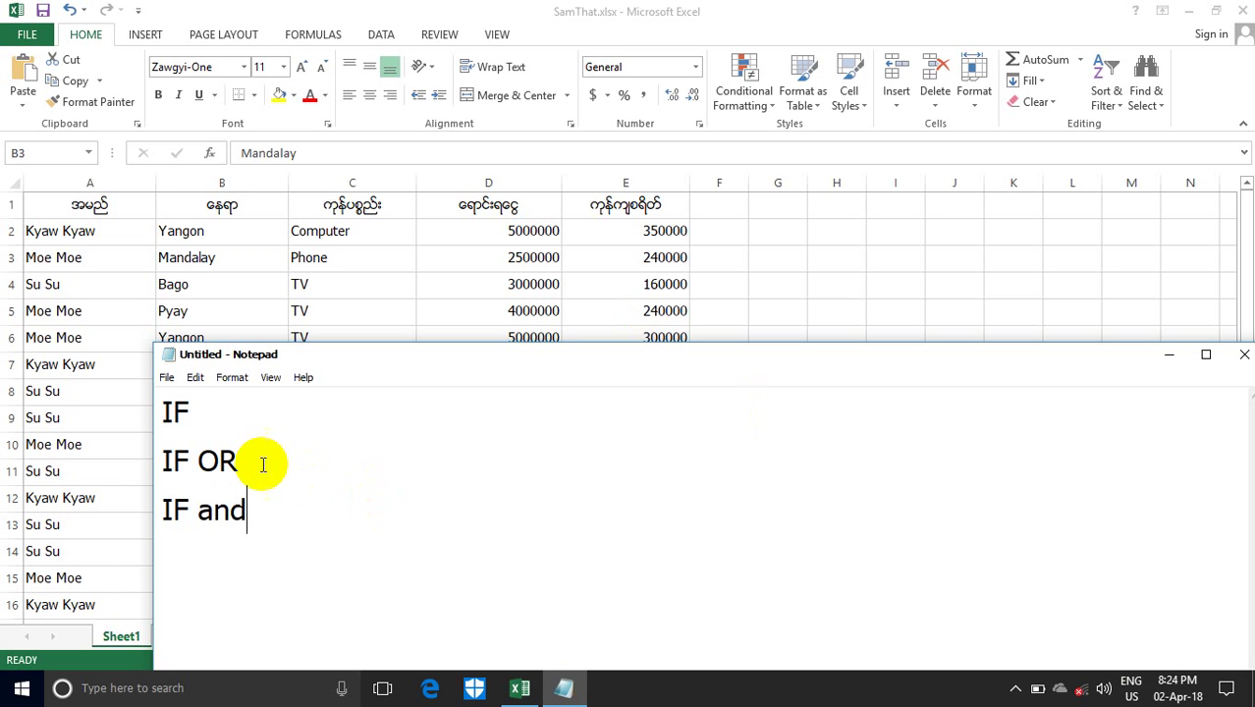
Reposition the Notepad window just below row 4 of the sales table, and minimize both Notepad and Excel to show the desktop.
drag(358, 363, 304, 251)
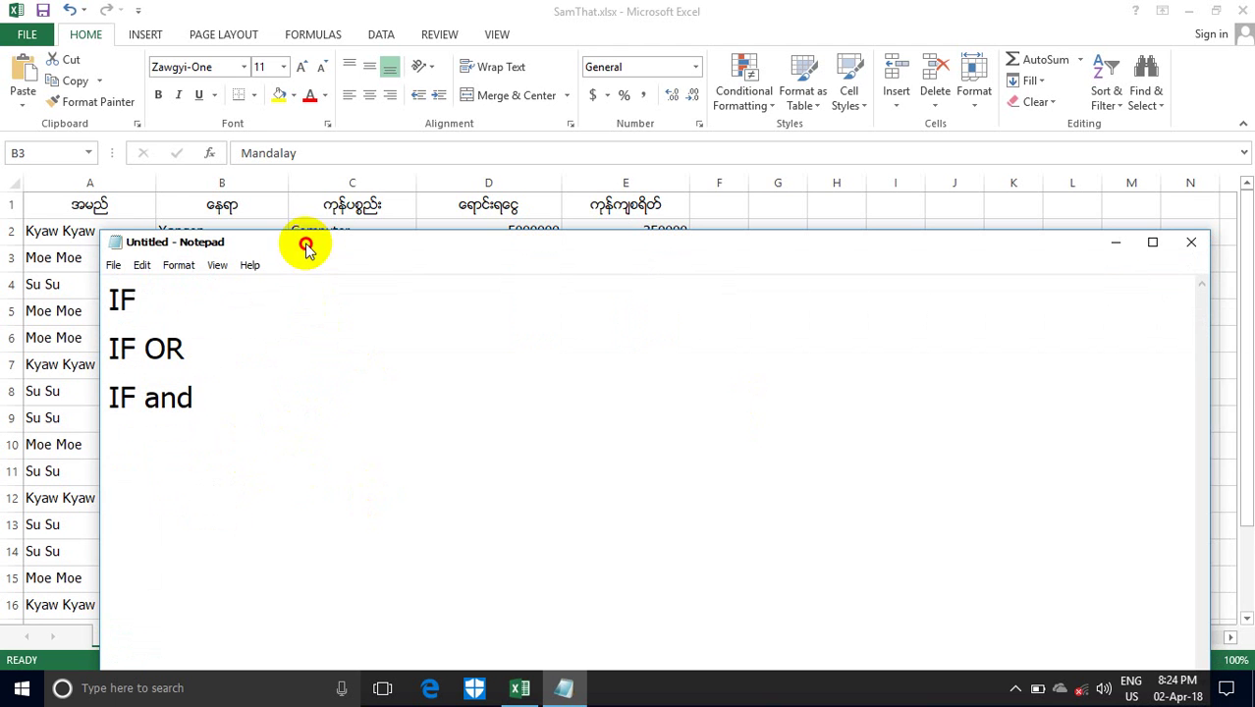
double_click(139, 307)
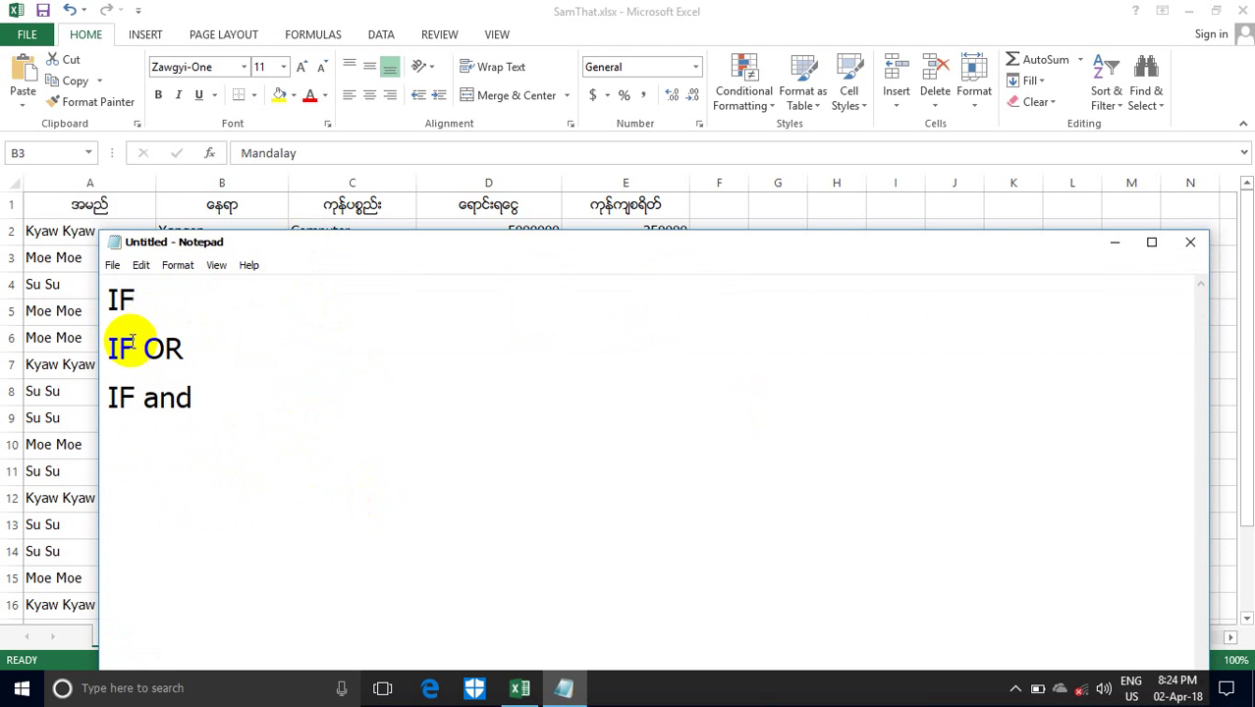
double_click(145, 347)
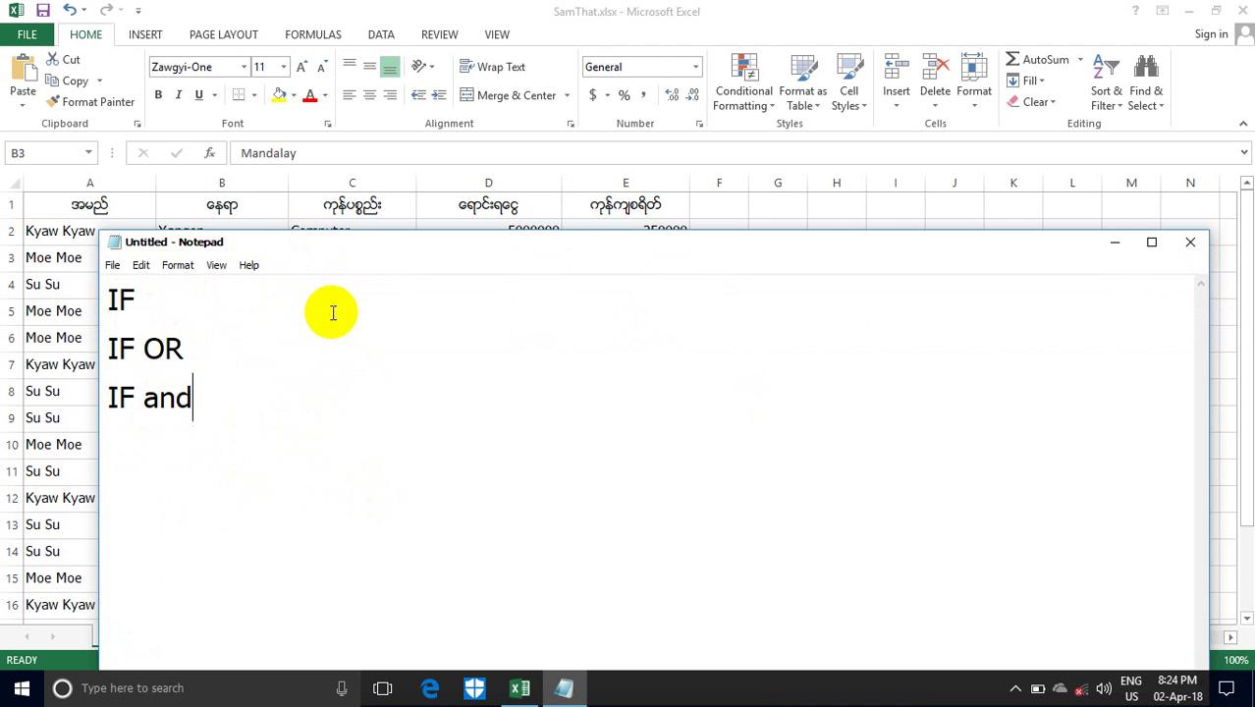
drag(360, 250, 358, 316)
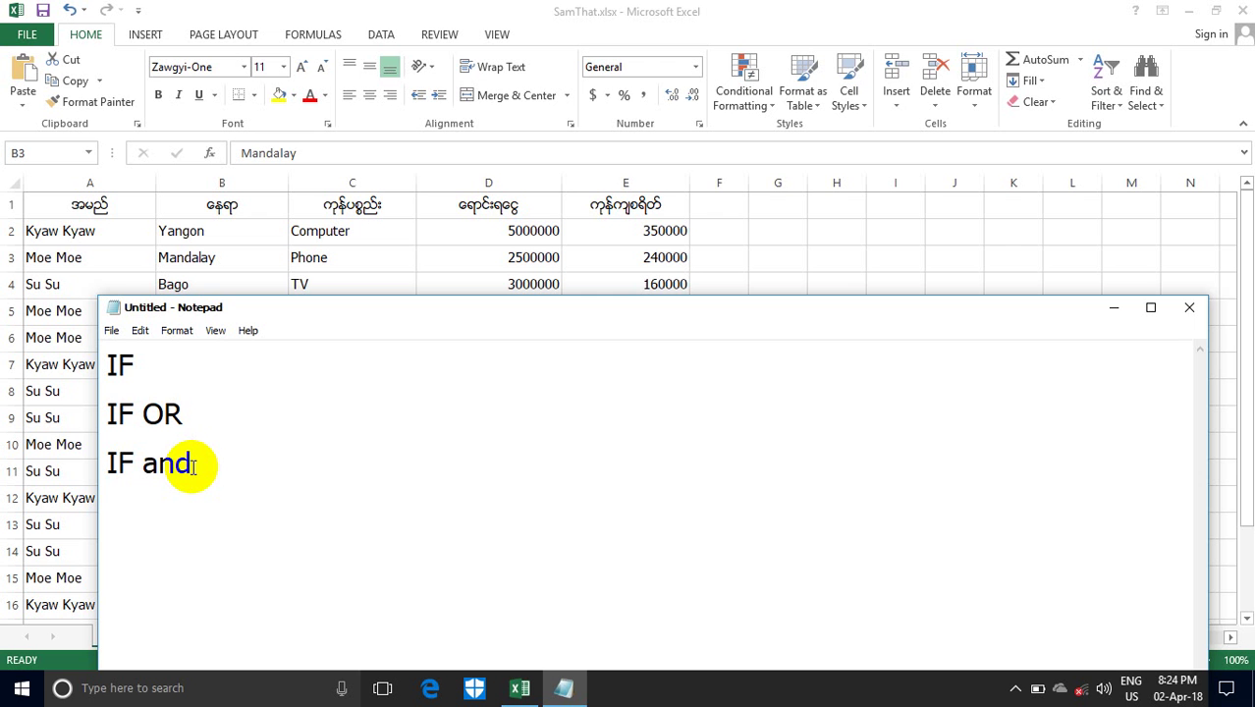
click(1114, 308)
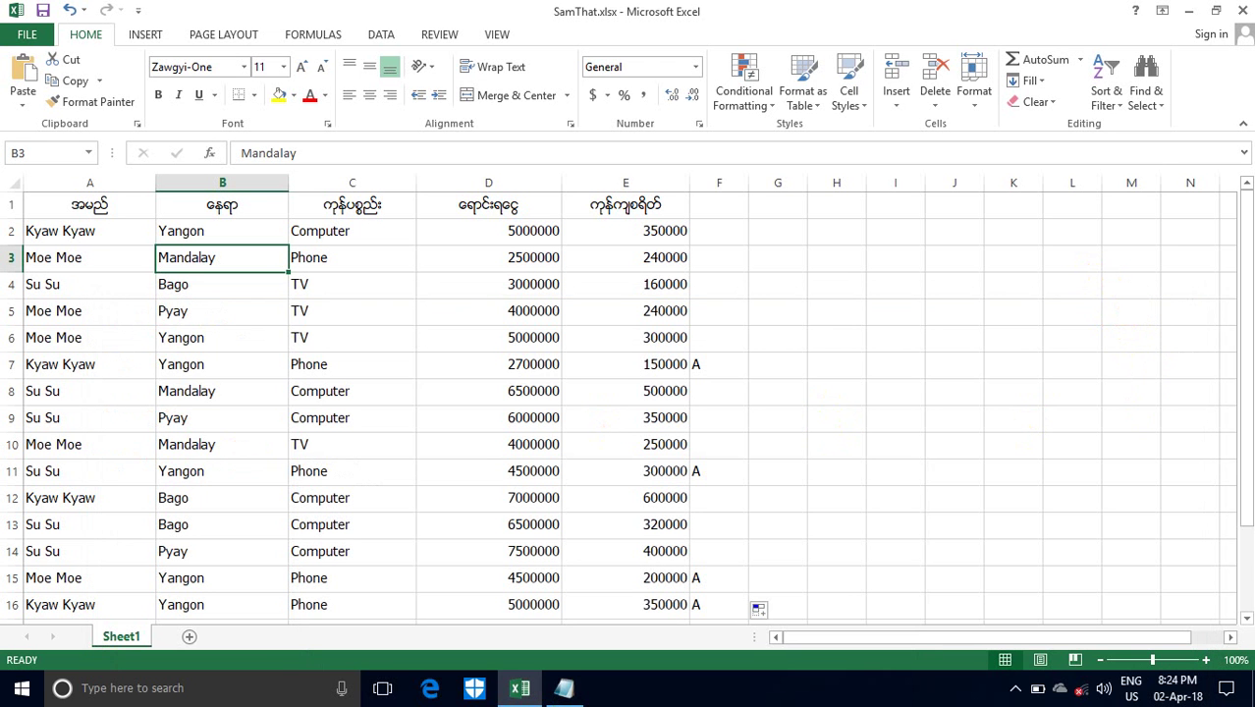
click(1191, 12)
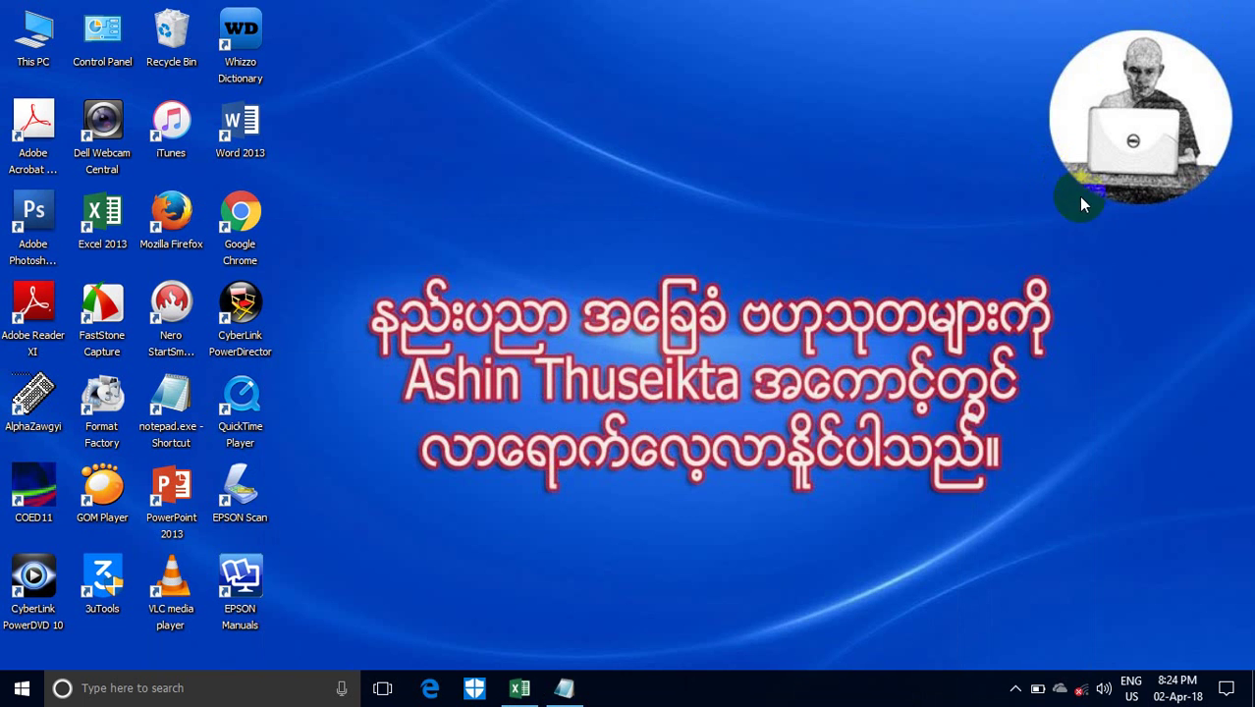